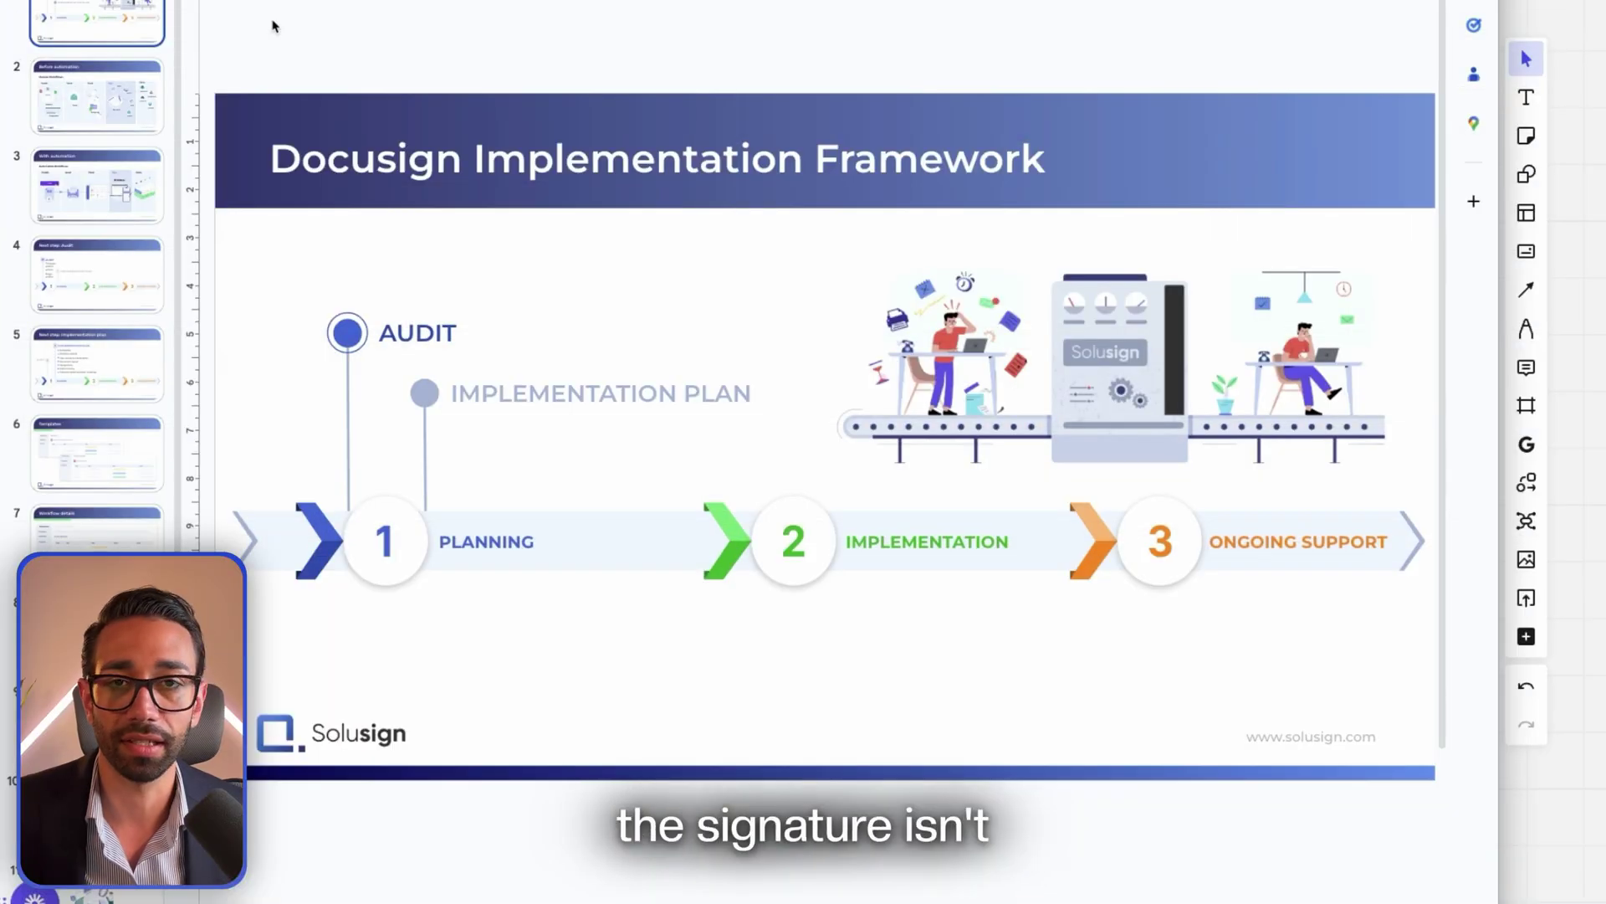
Switch the presentation to slide 2, 'Before automation', from the slide list
{"action": "left_click", "coordinate": [130, 112]}
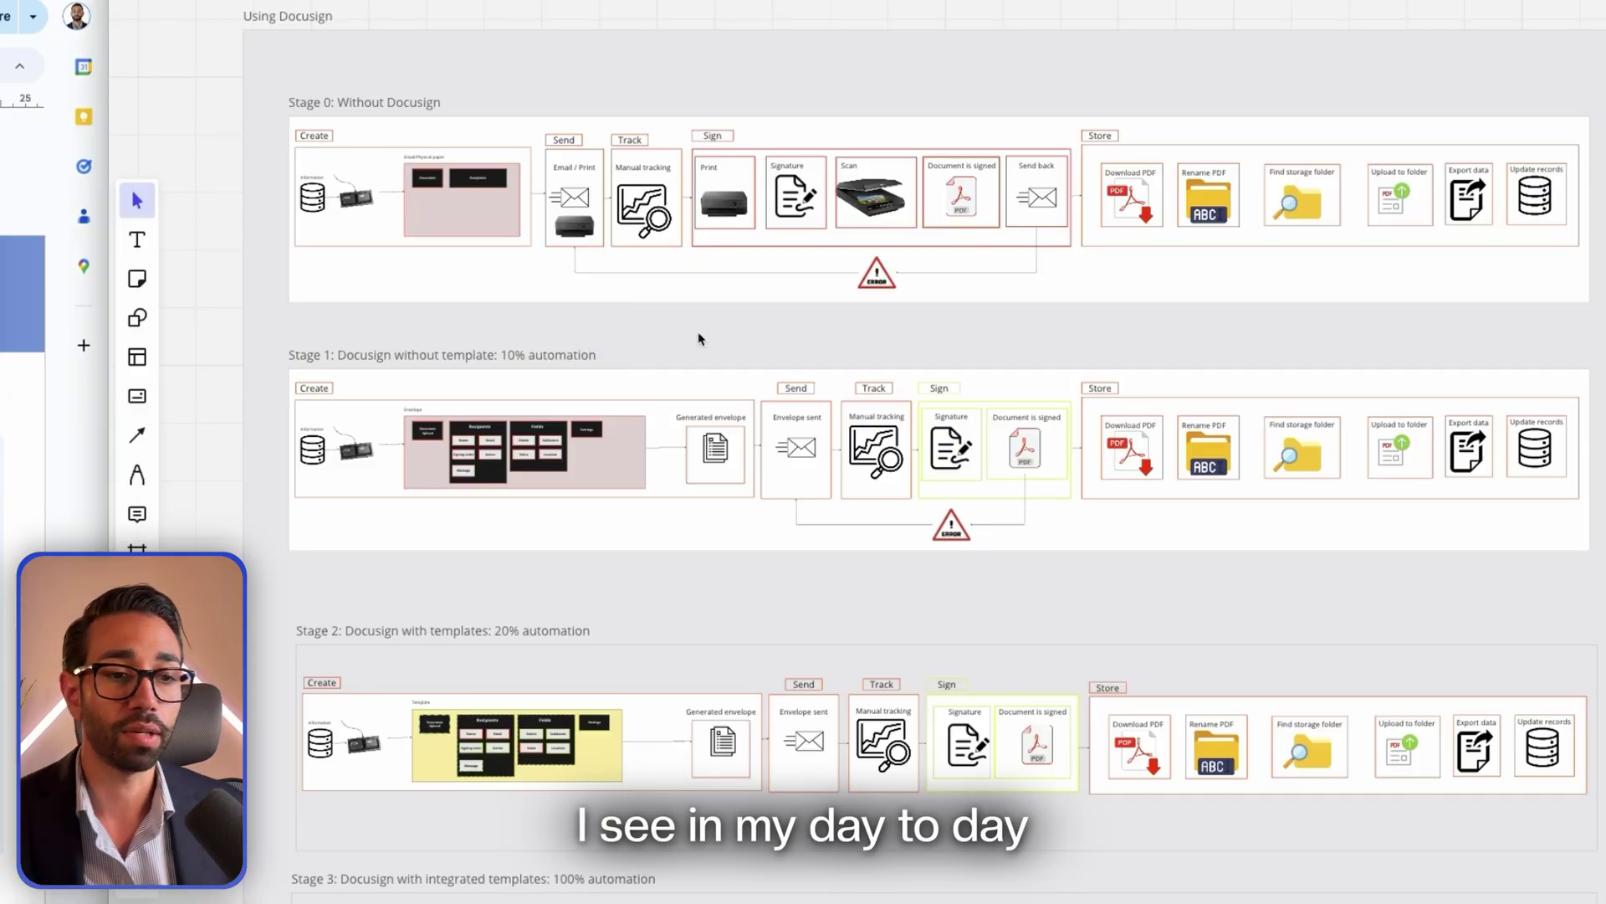
Scroll the Using Docusign board down and right to bring the Stage 0–3 workflow diagrams into view
{"action": "scroll", "coordinate": [795, 344], "scroll_direction": "down", "scroll_amount": 1}
{"action": "scroll", "coordinate": [796, 344], "scroll_direction": "right", "scroll_amount": 2}
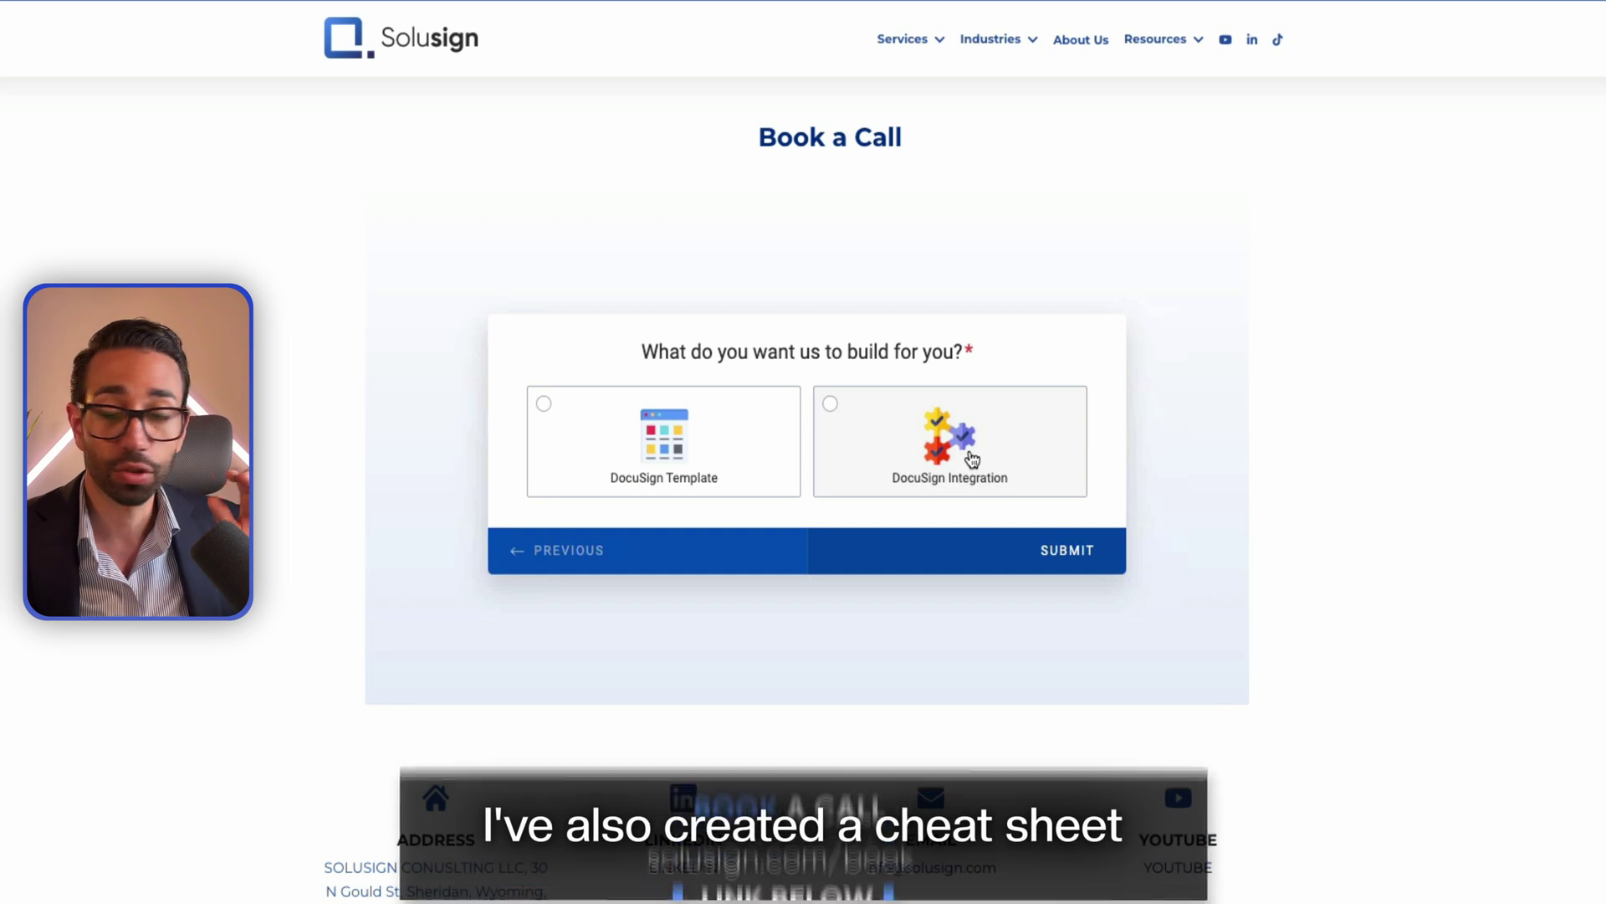
Pick DocuSign Integration as what to build, then start the DocuSign Mastery cheat-sheet download
{"action": "left_click", "coordinate": [972, 458]}
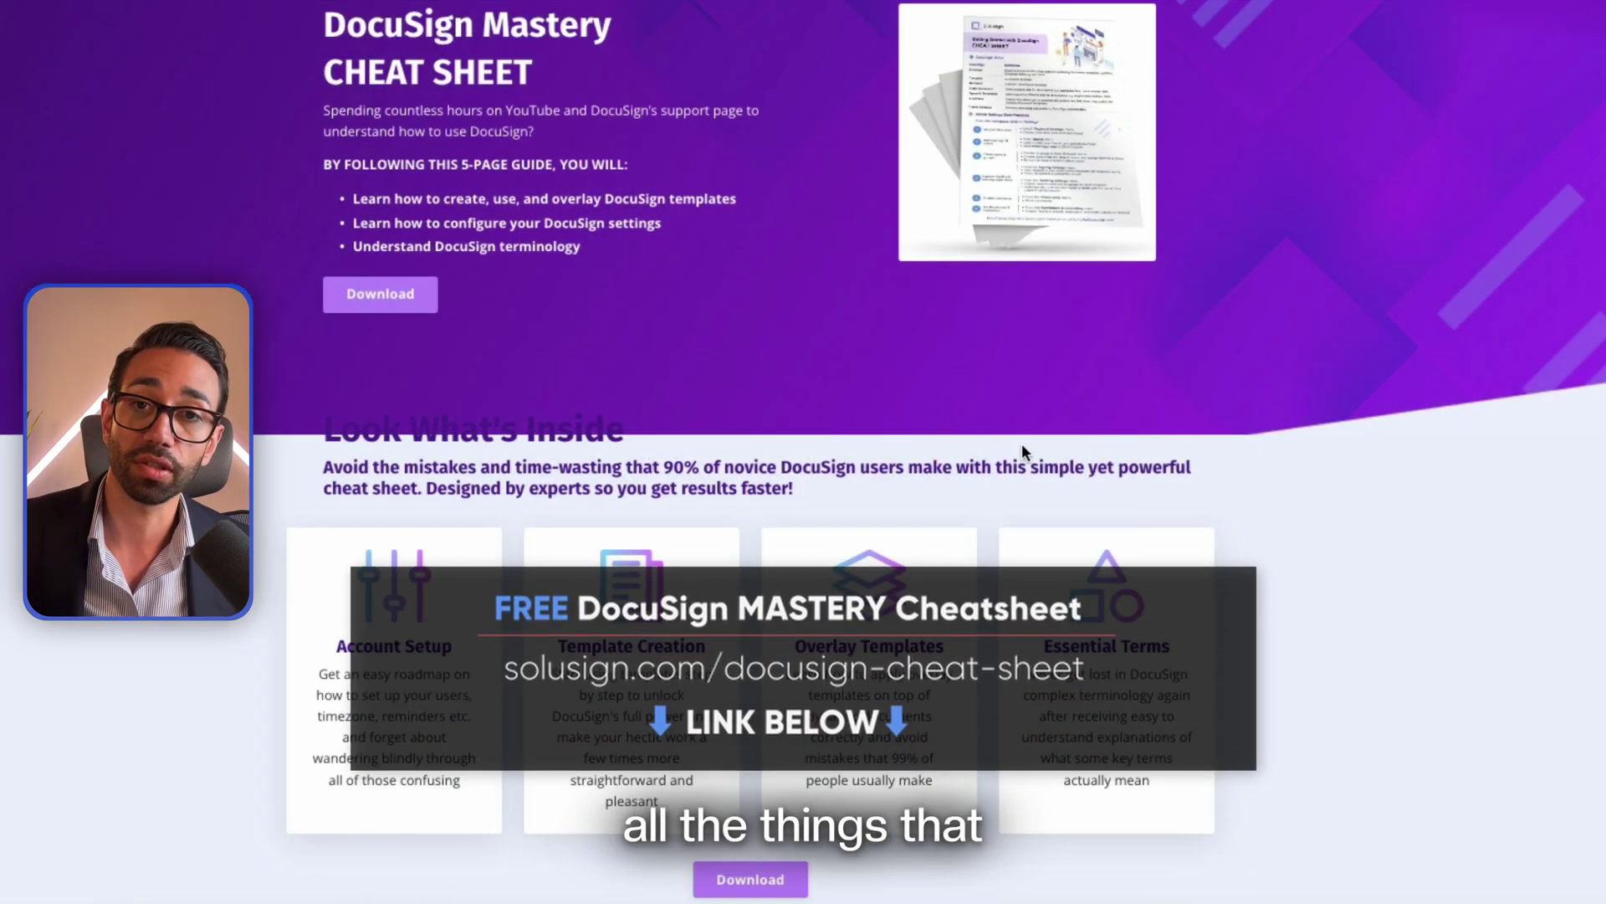
{"action": "left_click", "coordinate": [377, 300]}
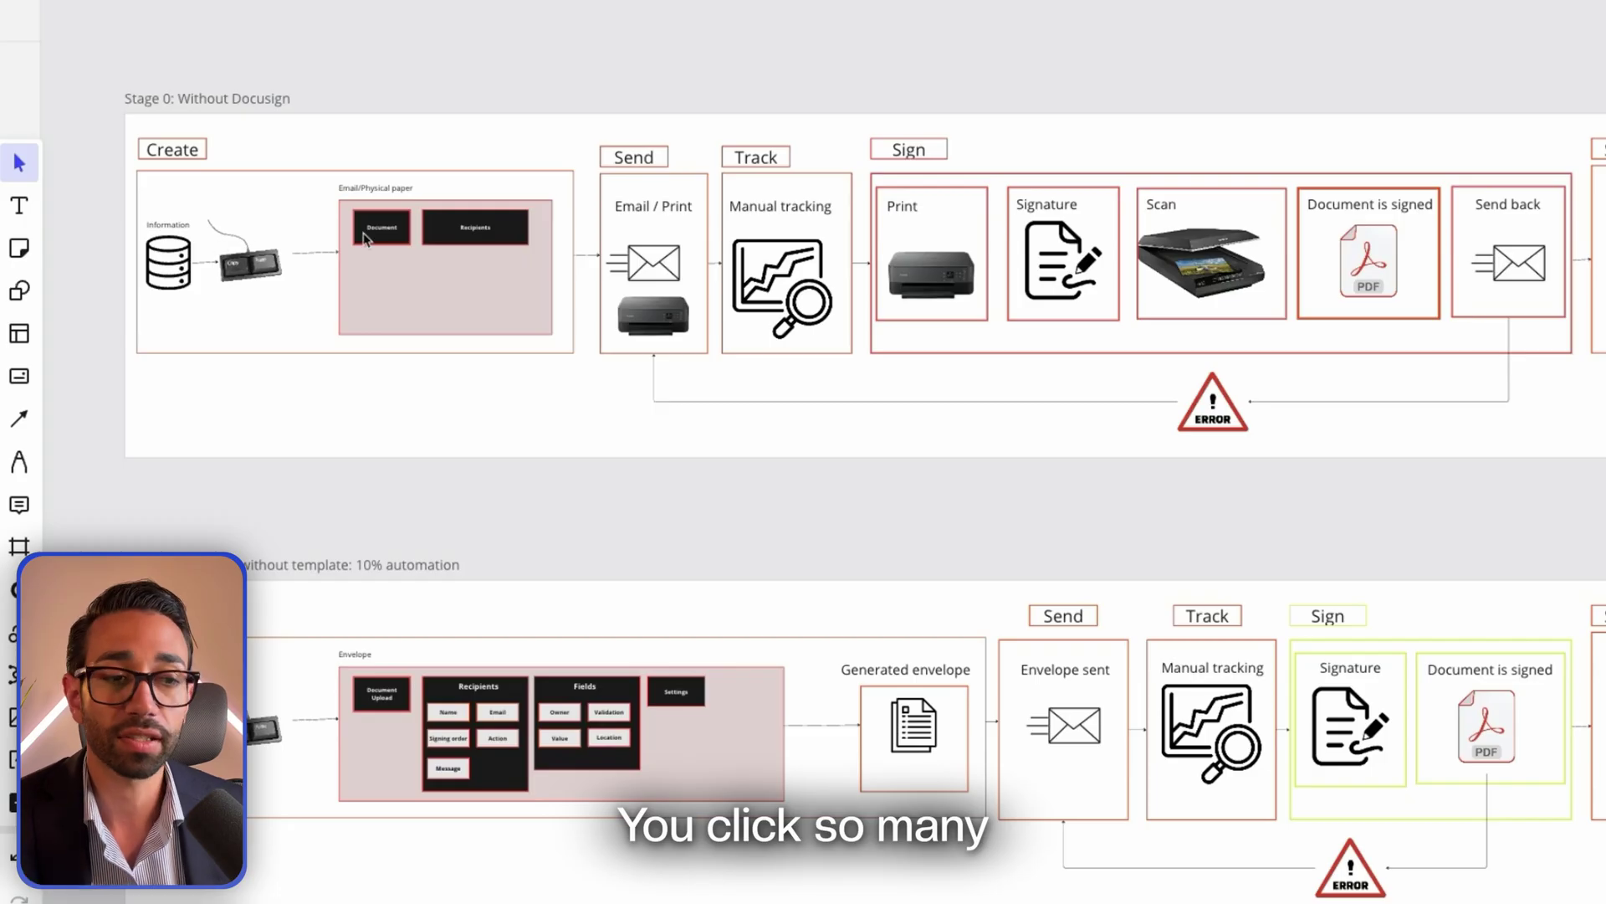
Pan along the Stage 0 row from Send to the Store steps, then back to all stage rows
{"action": "scroll", "coordinate": [366, 239], "scroll_direction": "right", "scroll_amount": 2}
{"action": "scroll", "coordinate": [232, 237], "scroll_direction": "right", "scroll_amount": 2}
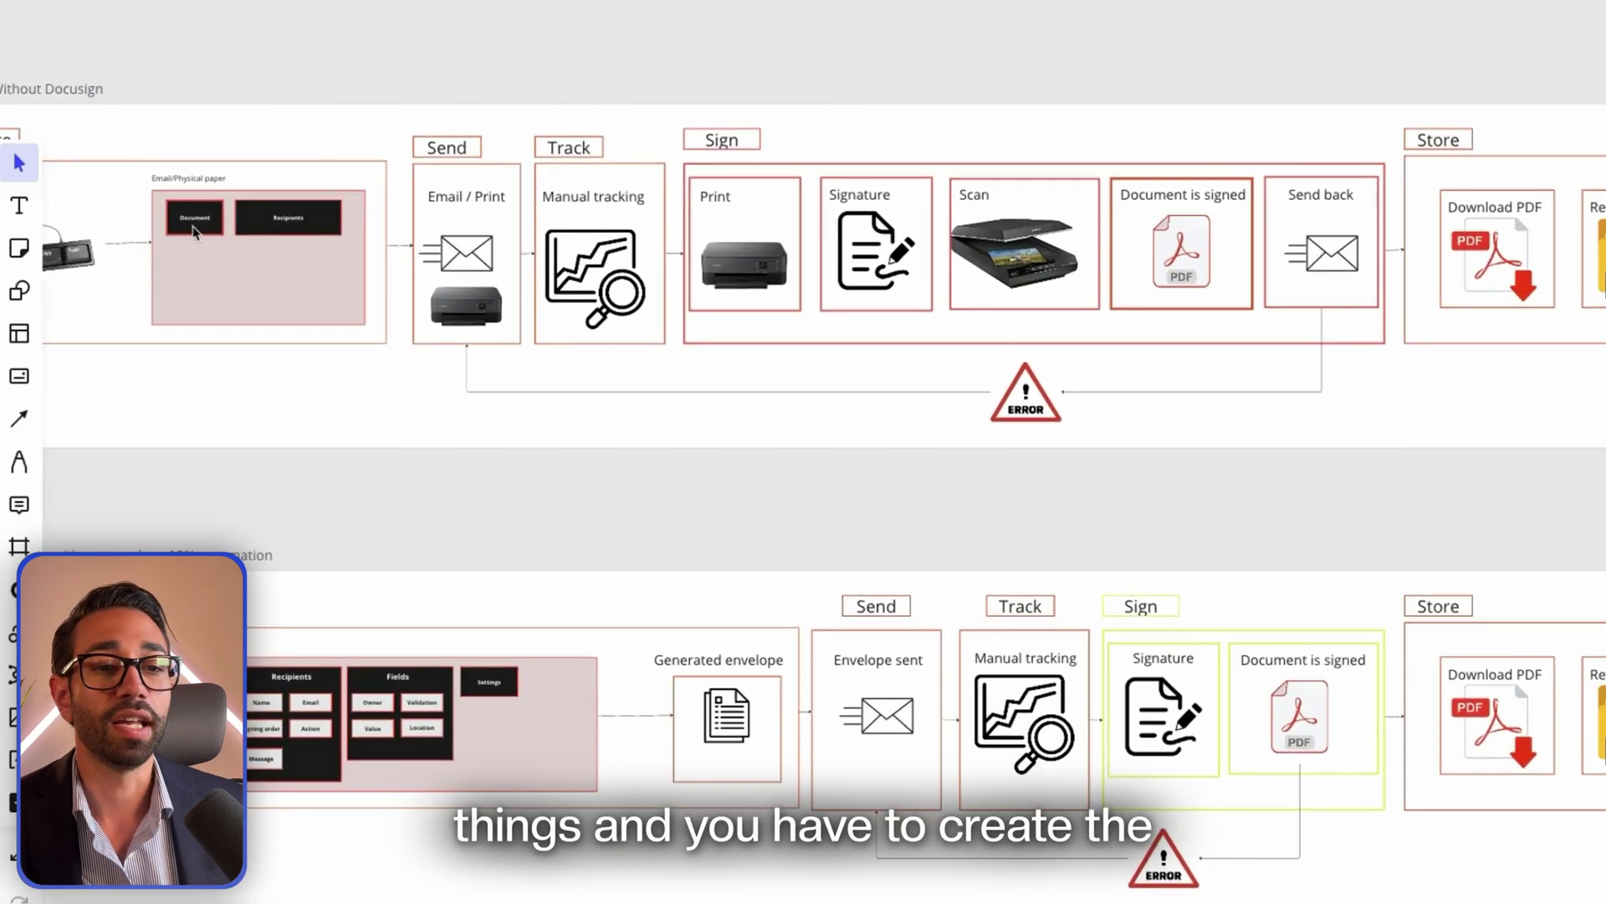
{"action": "scroll", "coordinate": [251, 209], "scroll_direction": "left", "scroll_amount": 3}
{"action": "scroll", "coordinate": [334, 188], "scroll_direction": "right", "scroll_amount": 5}
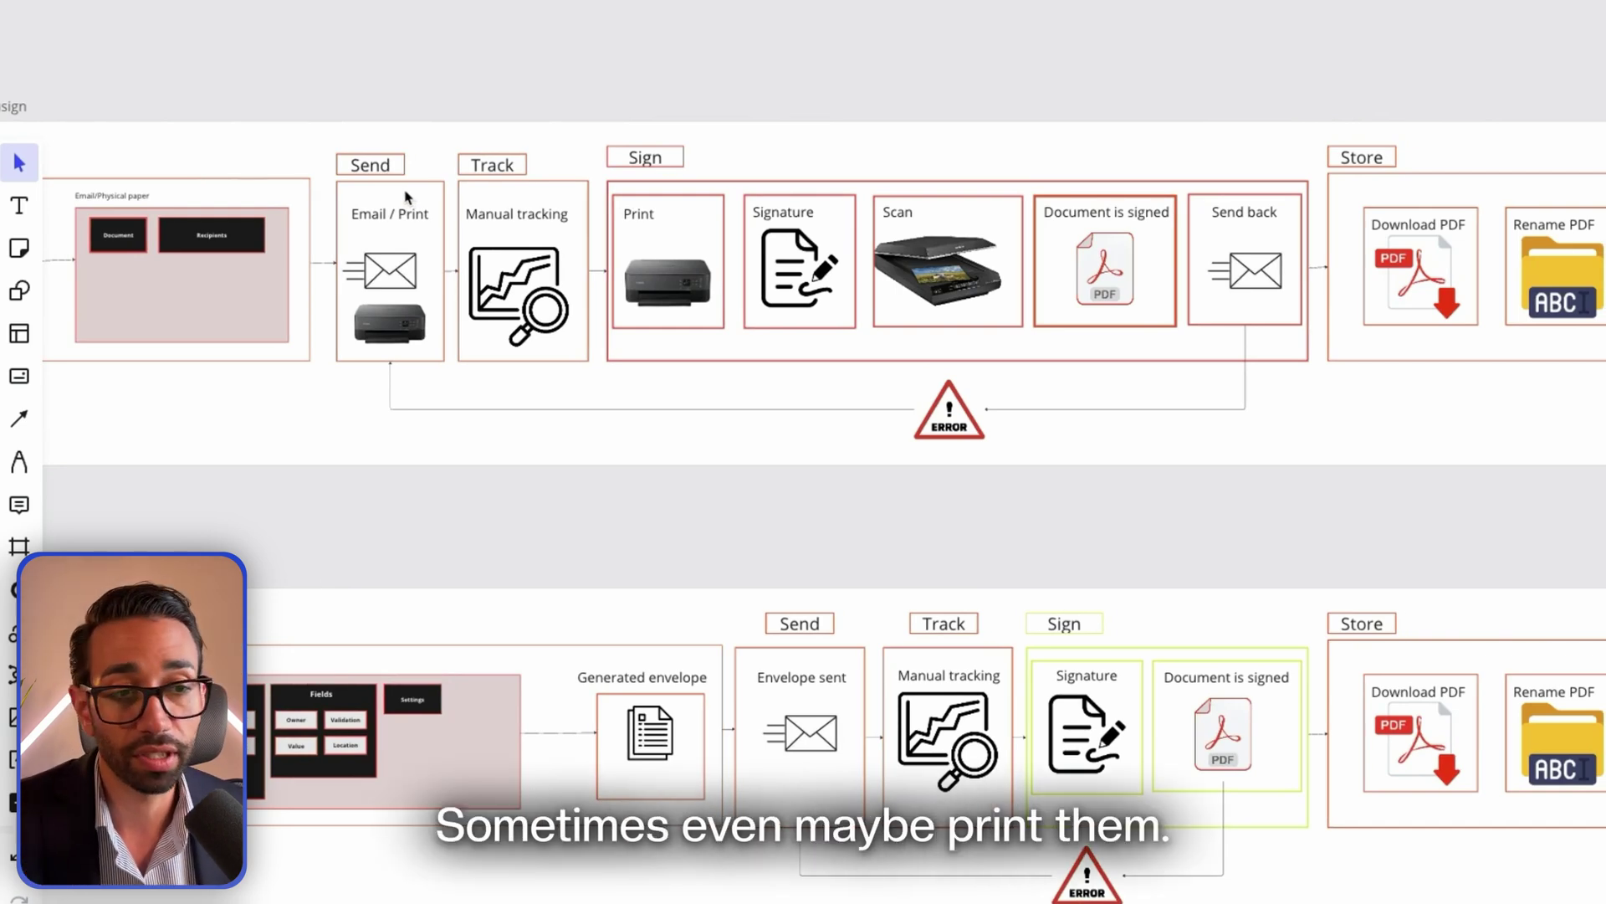
{"action": "scroll", "coordinate": [405, 196], "scroll_direction": "right", "scroll_amount": 5}
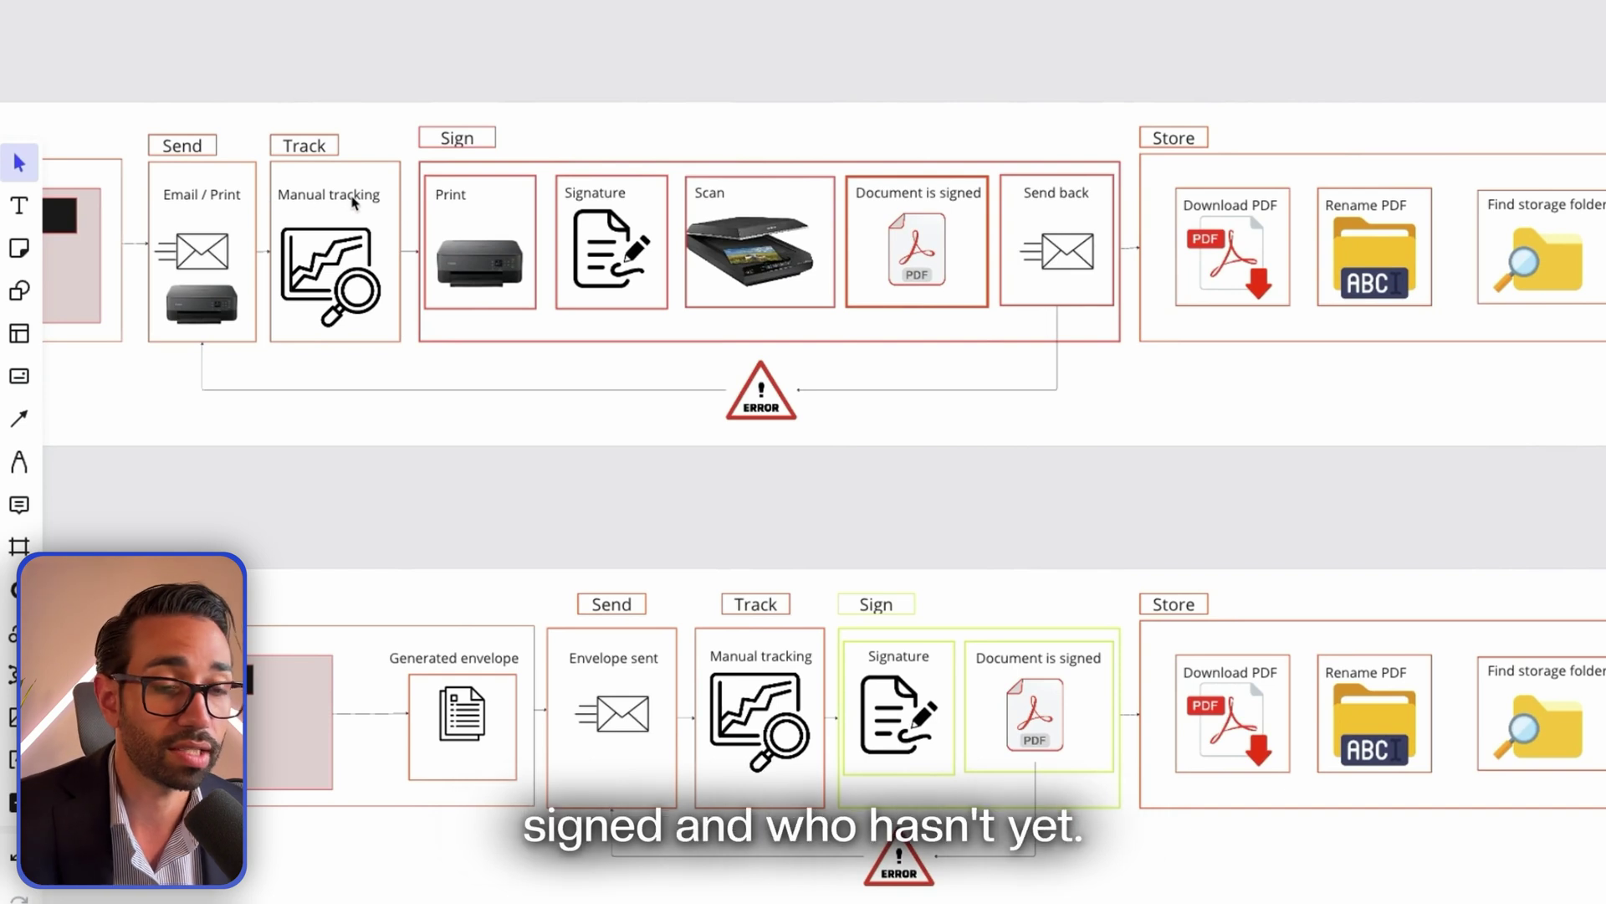
{"action": "scroll", "coordinate": [573, 219], "scroll_direction": "right", "scroll_amount": 6}
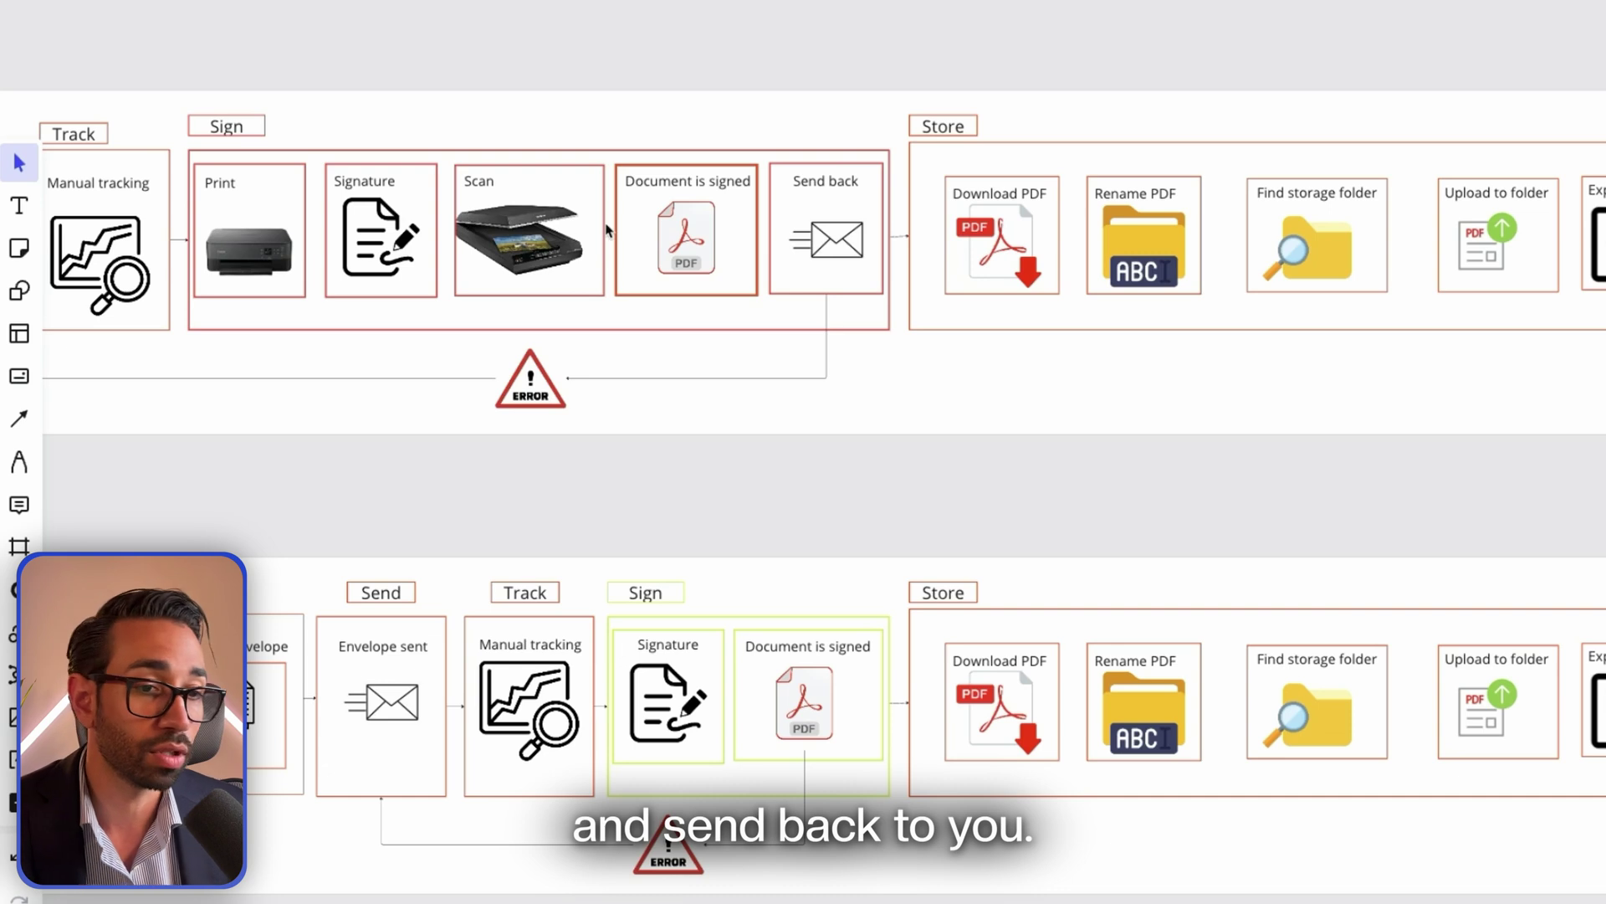
{"action": "scroll", "coordinate": [569, 421], "scroll_direction": "left", "scroll_amount": 2}
{"action": "scroll", "coordinate": [466, 381], "scroll_direction": "left", "scroll_amount": 5}
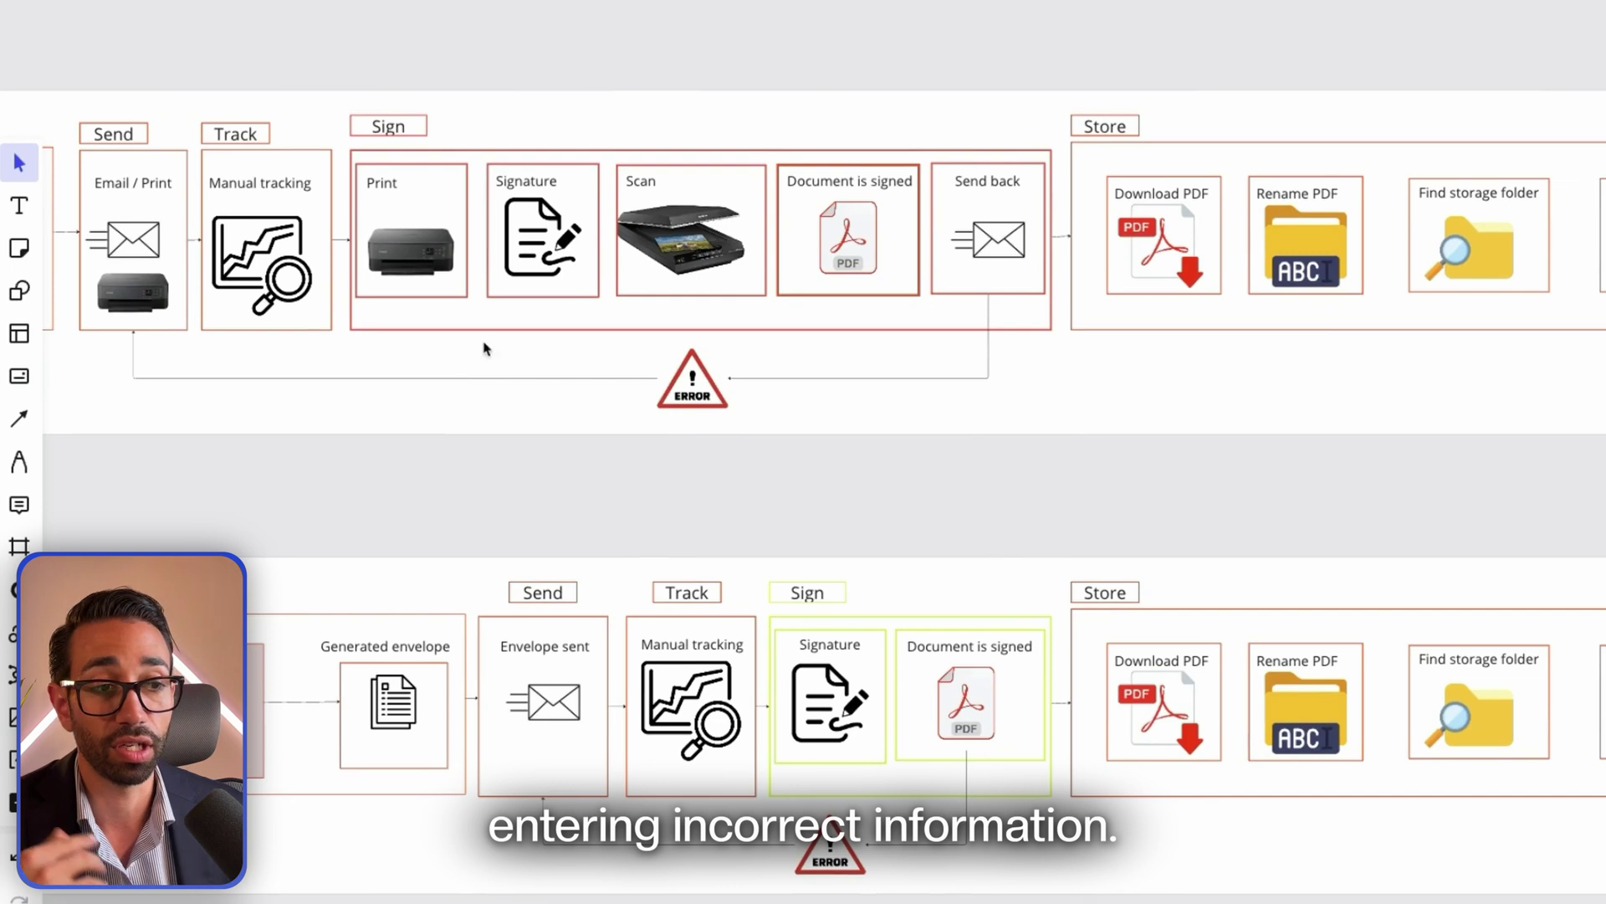
{"action": "scroll", "coordinate": [805, 220], "scroll_direction": "right", "scroll_amount": 10}
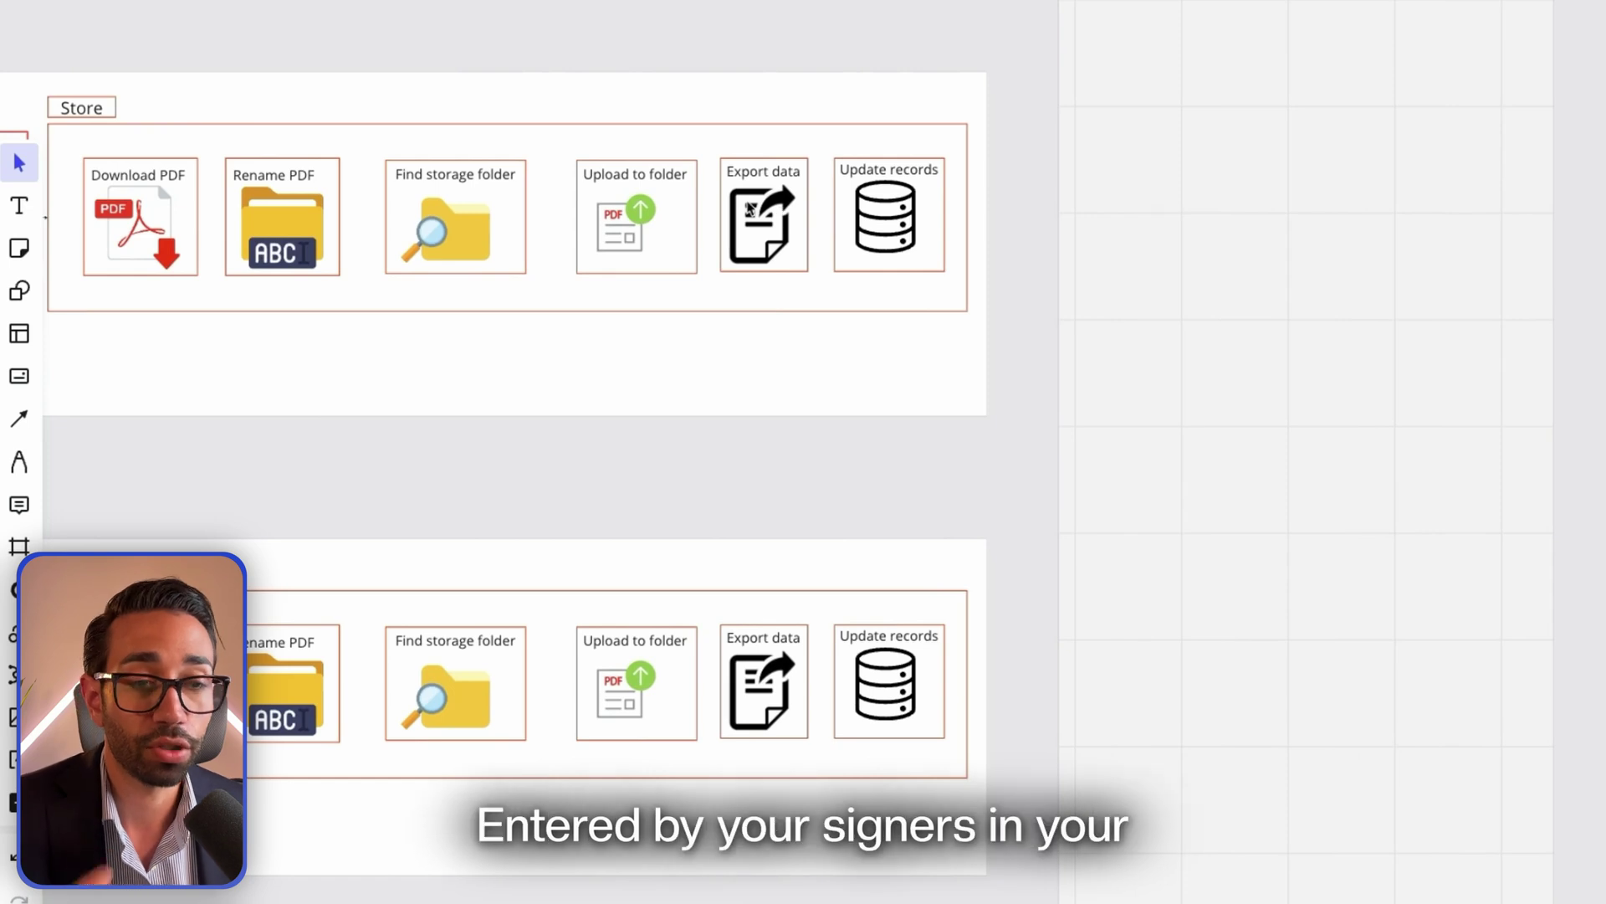
{"action": "scroll", "coordinate": [608, 197], "scroll_direction": "left", "scroll_amount": 5}
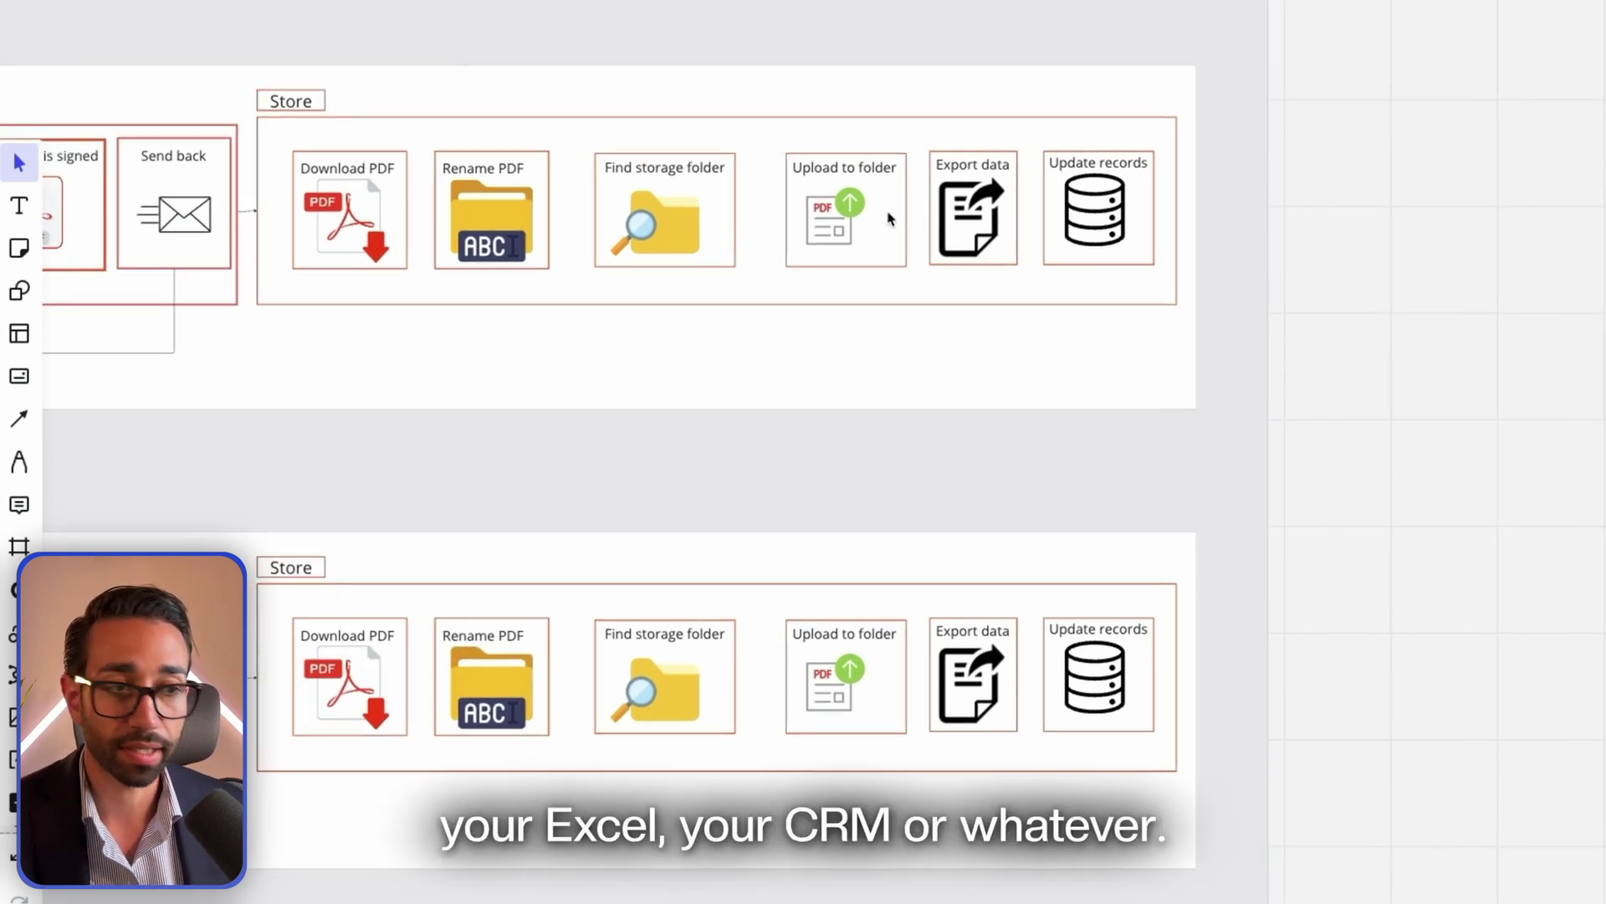
{"action": "scroll", "coordinate": [1053, 239], "scroll_direction": "down", "scroll_amount": 5}
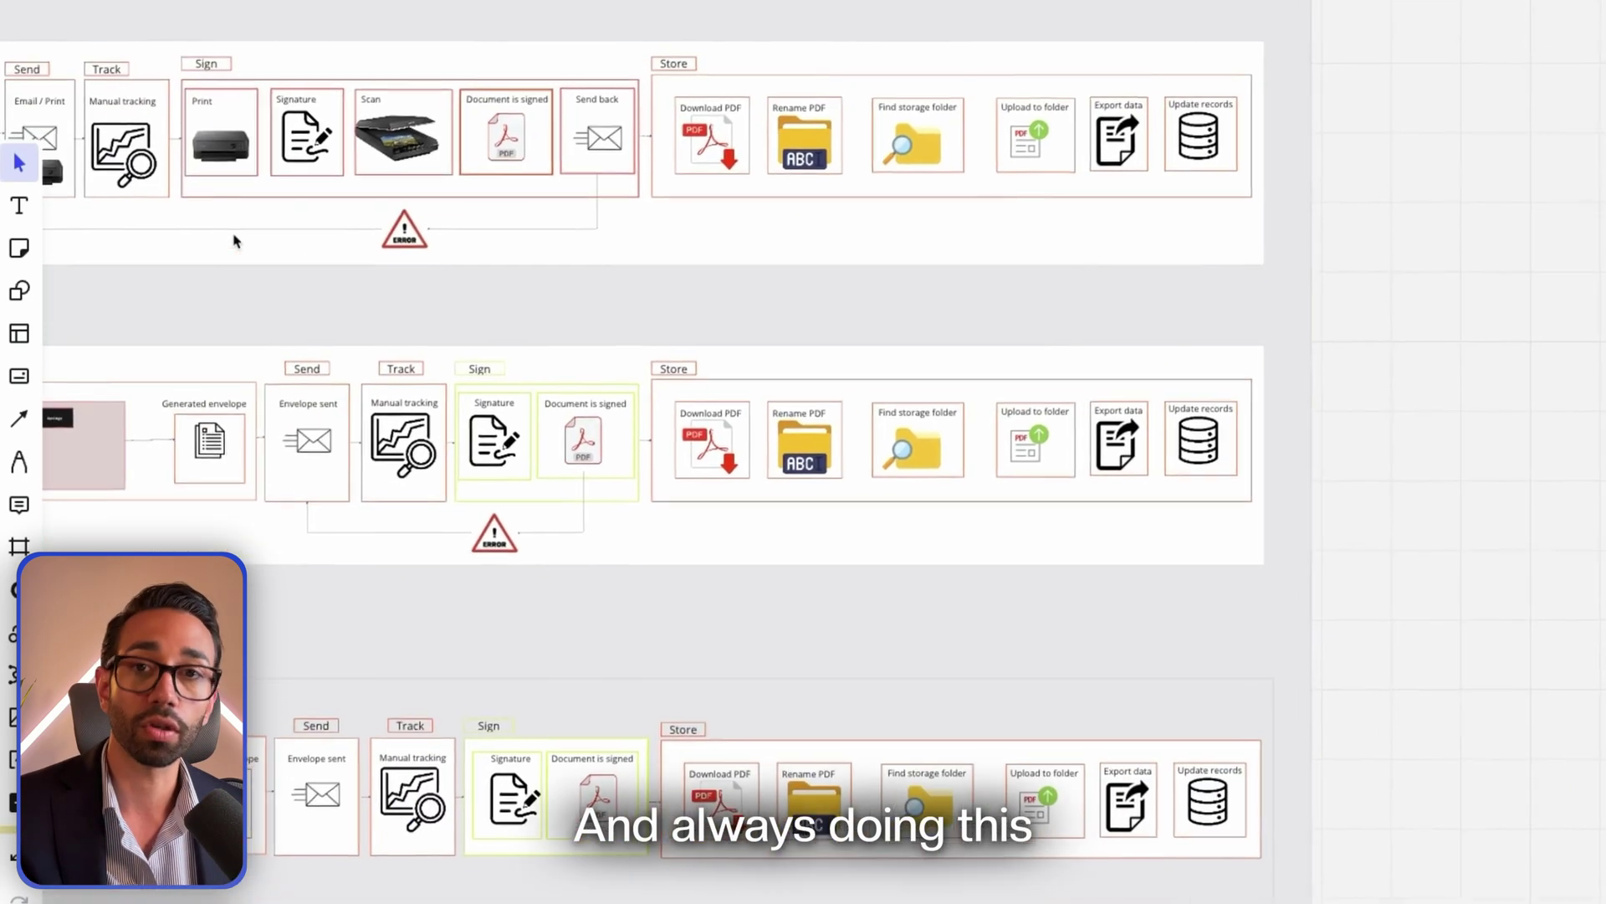
{"action": "scroll", "coordinate": [233, 241], "scroll_direction": "left", "scroll_amount": 3}
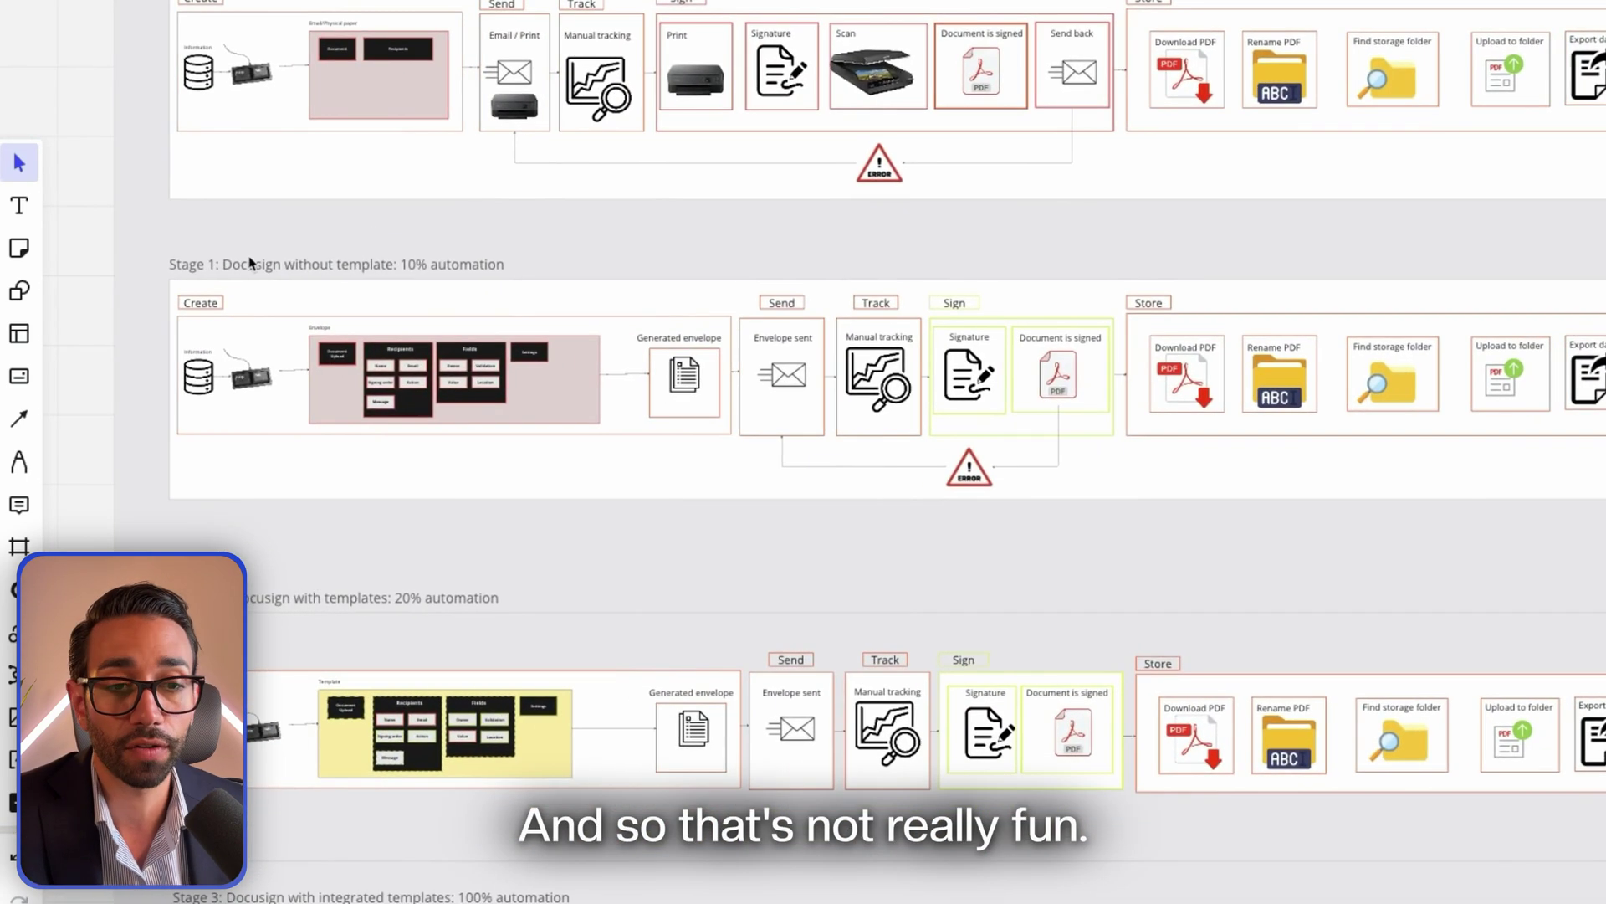
Select the Stage 1 frame and zoom into its green Sign steps, then back out to the row
{"action": "left_click", "coordinate": [302, 294]}
{"action": "scroll", "coordinate": [354, 294], "scroll_direction": "up", "scroll_amount": 3}
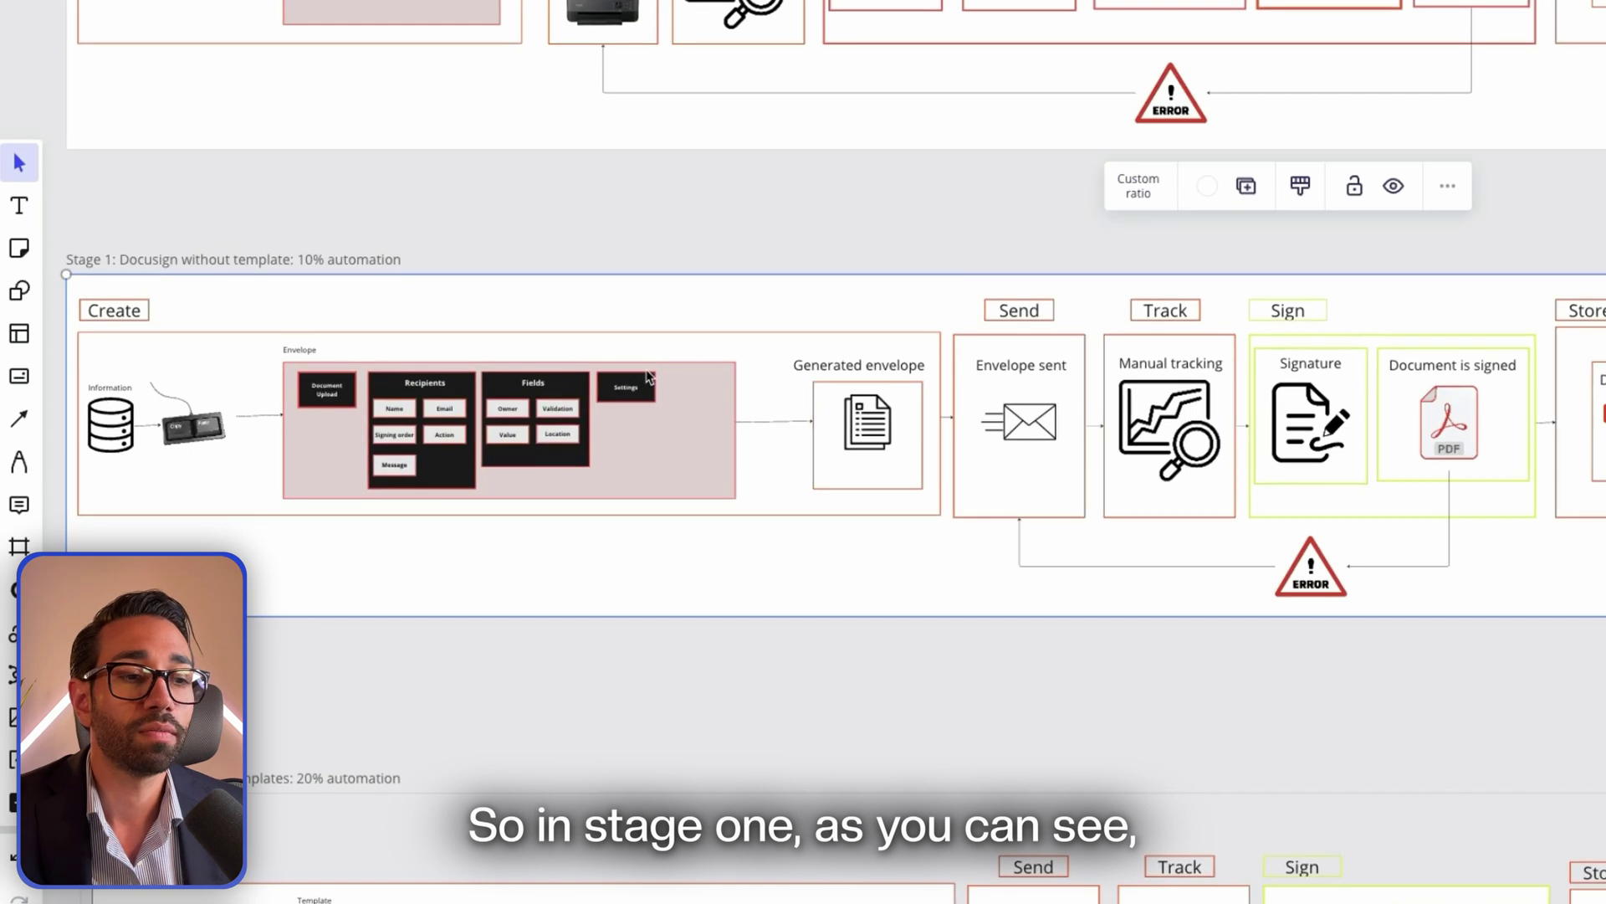
{"action": "scroll", "coordinate": [649, 379], "scroll_direction": "down", "scroll_amount": 3}
{"action": "scroll", "coordinate": [717, 408], "scroll_direction": "right", "scroll_amount": 4}
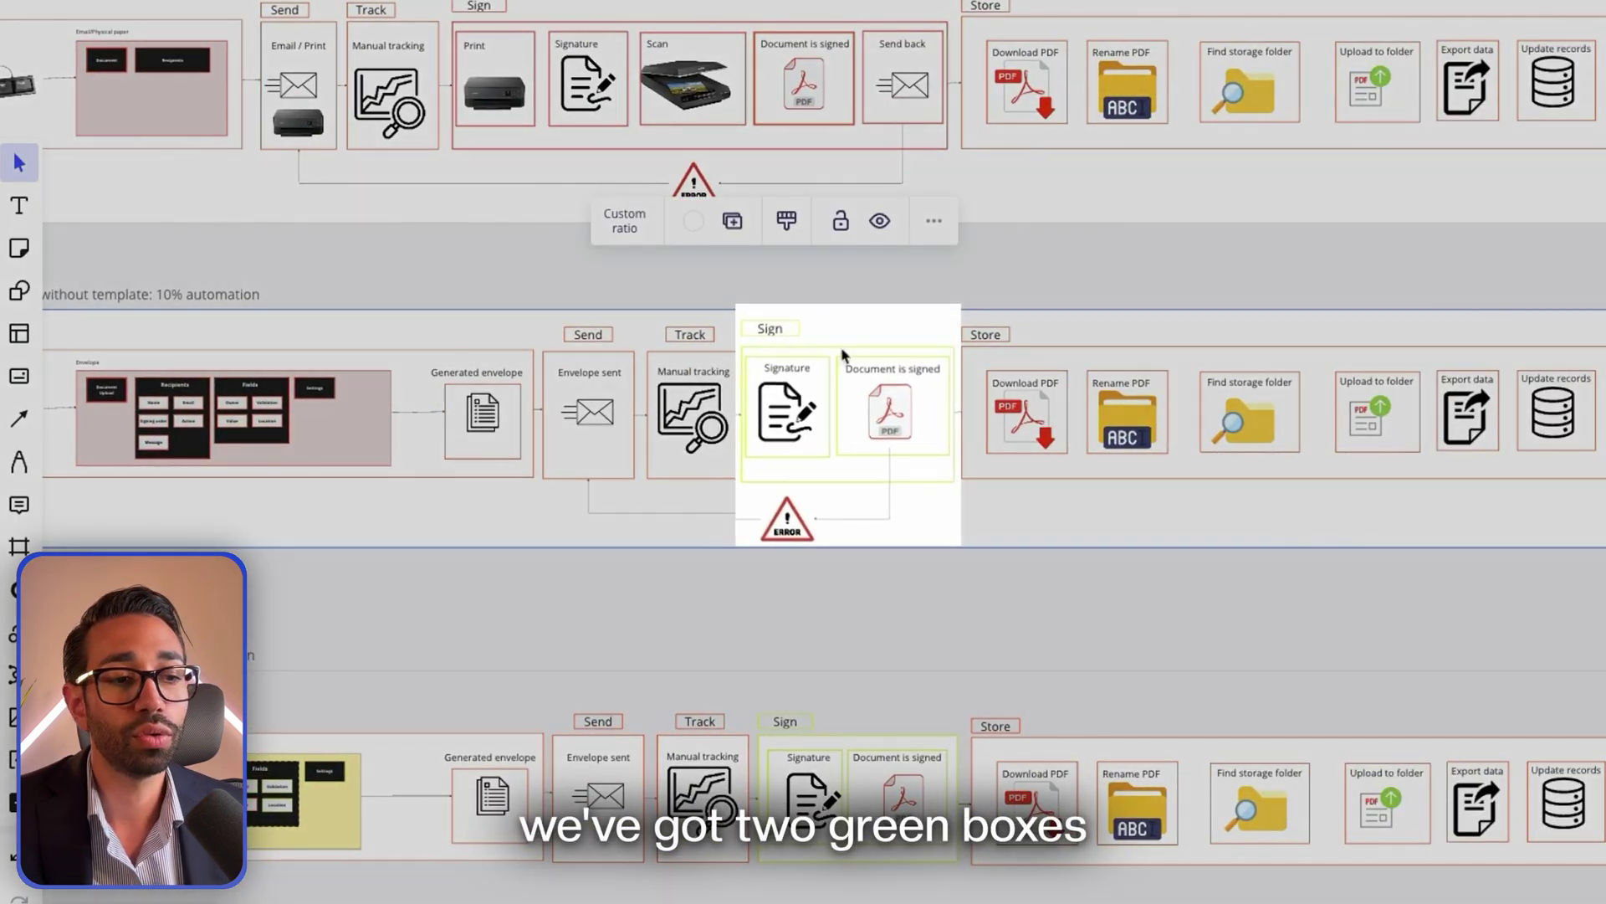
{"action": "scroll", "coordinate": [888, 460], "scroll_direction": "left", "scroll_amount": 2}
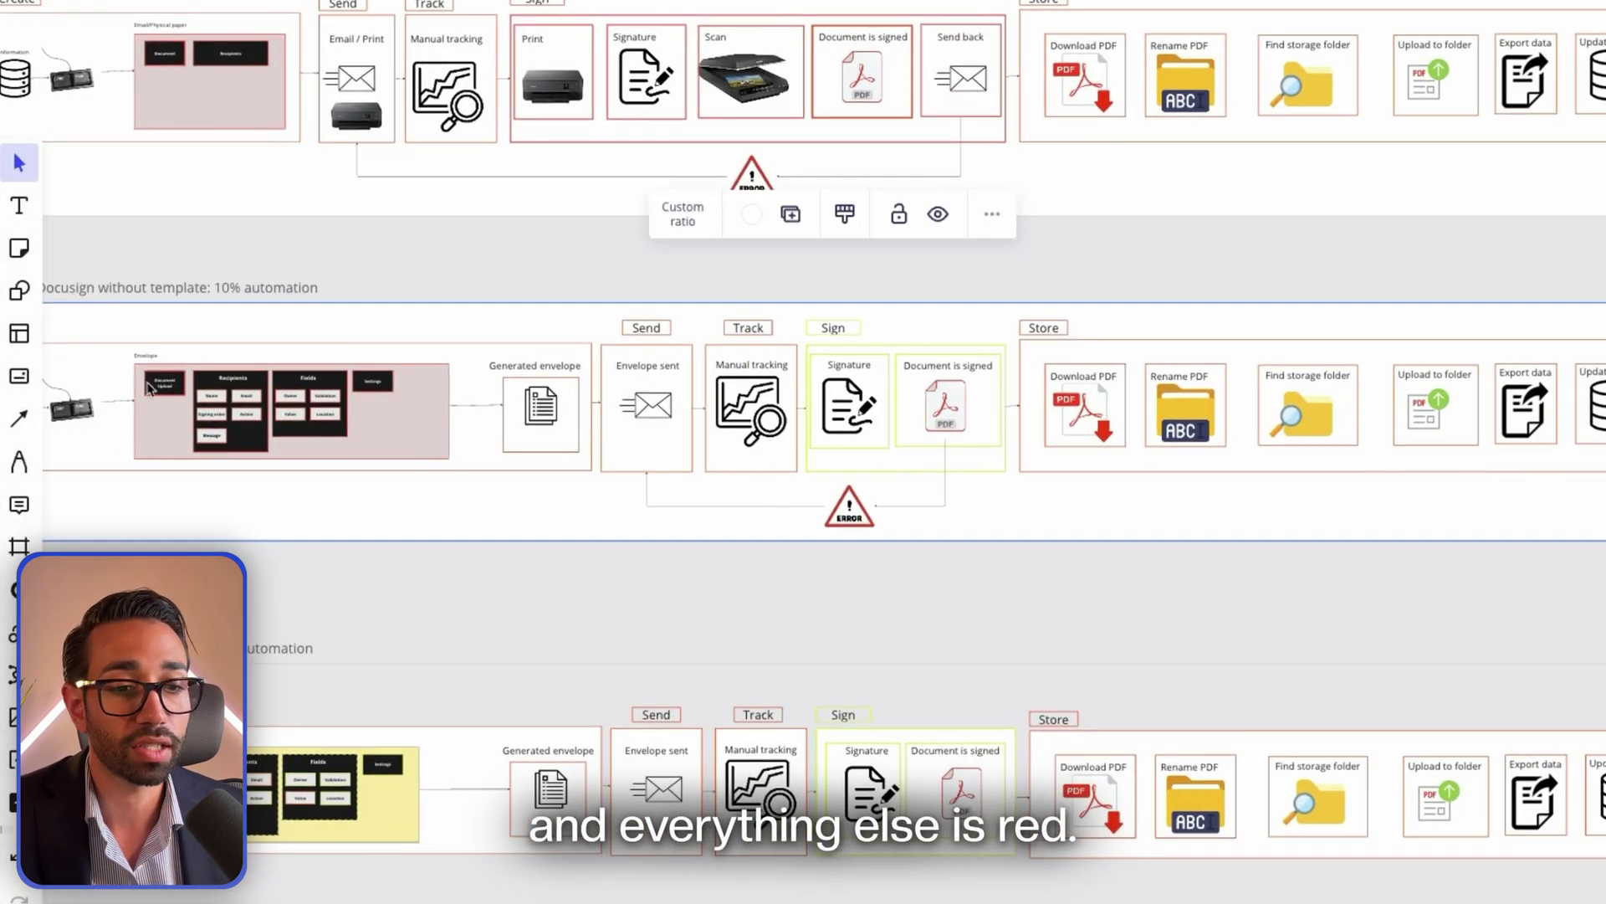
{"action": "scroll", "coordinate": [1384, 385], "scroll_direction": "up", "scroll_amount": 5}
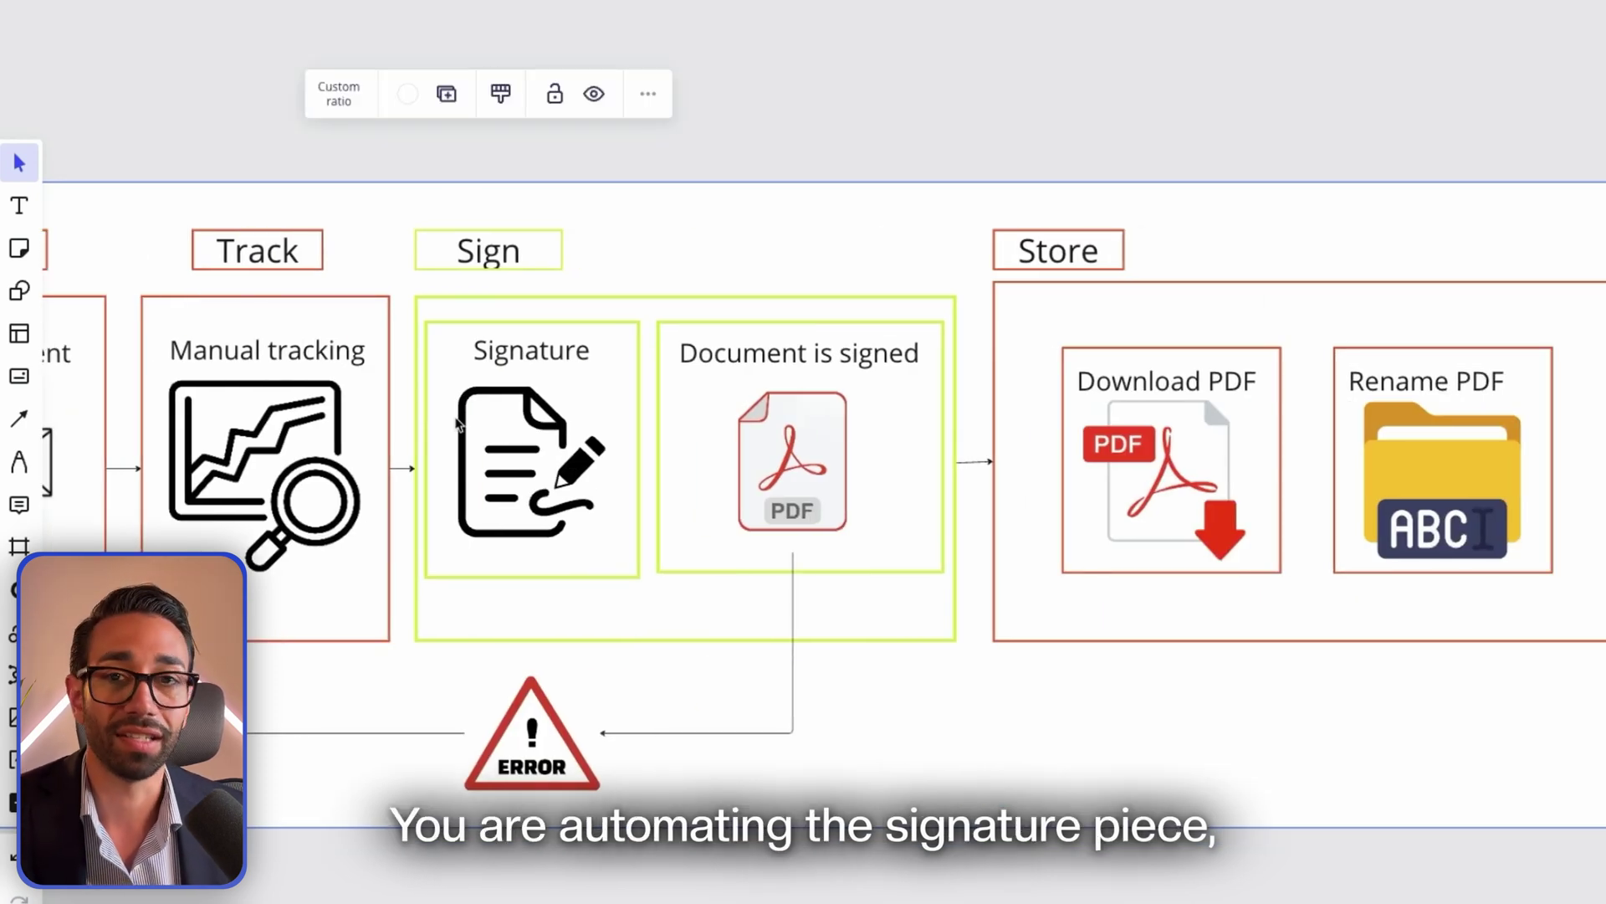
{"action": "scroll", "coordinate": [480, 327], "scroll_direction": "down", "scroll_amount": 10}
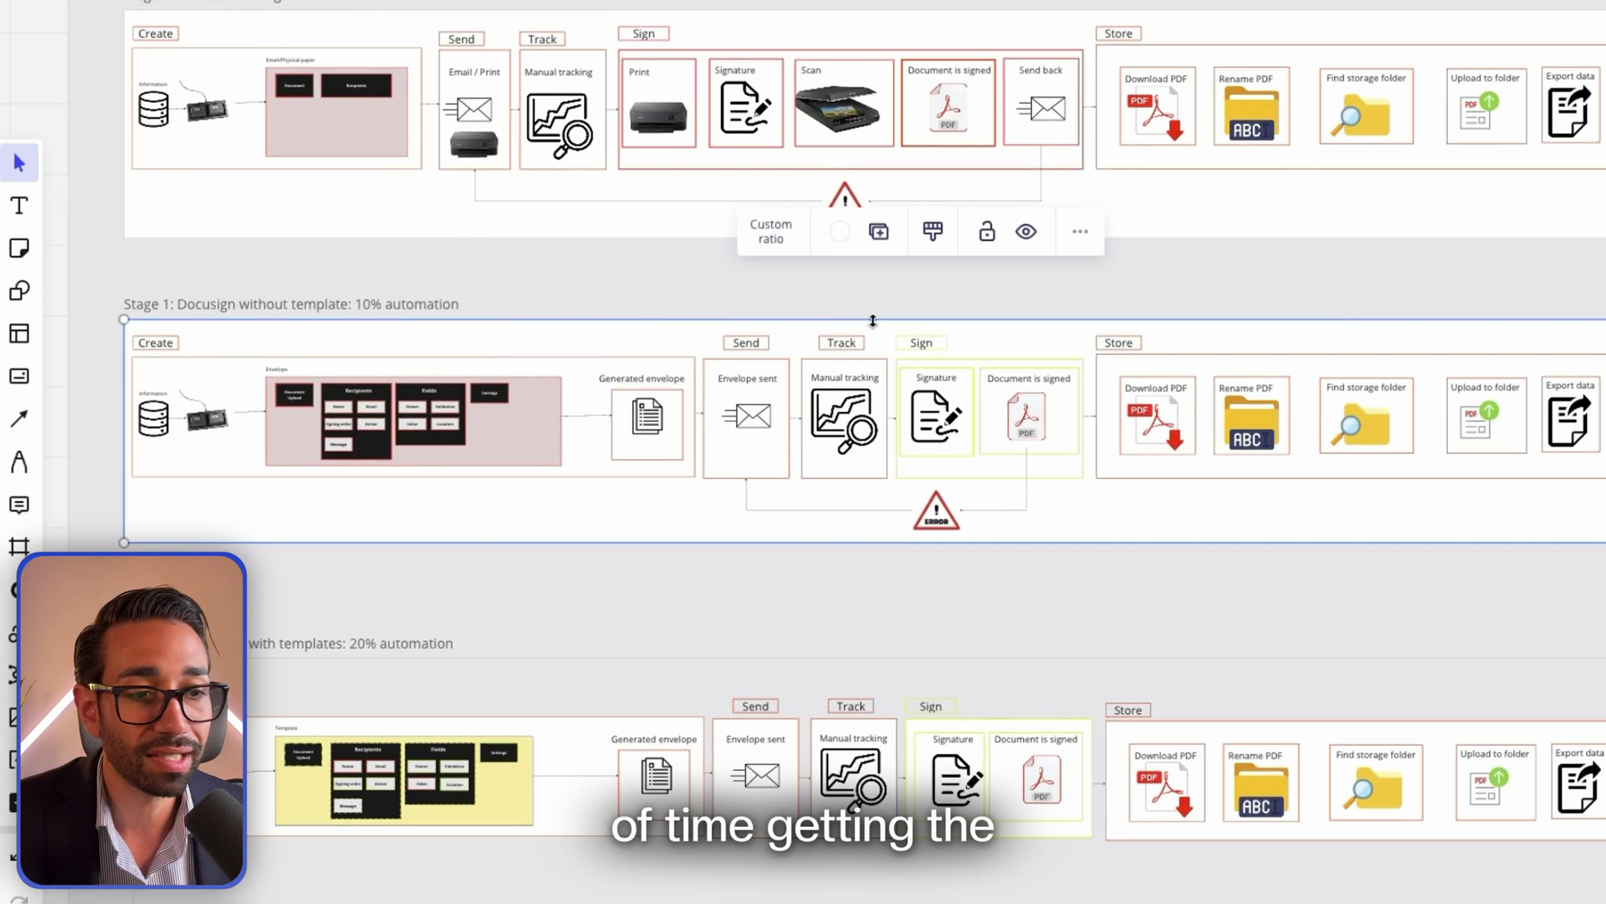
{"action": "scroll", "coordinate": [881, 349], "scroll_direction": "right", "scroll_amount": 10}
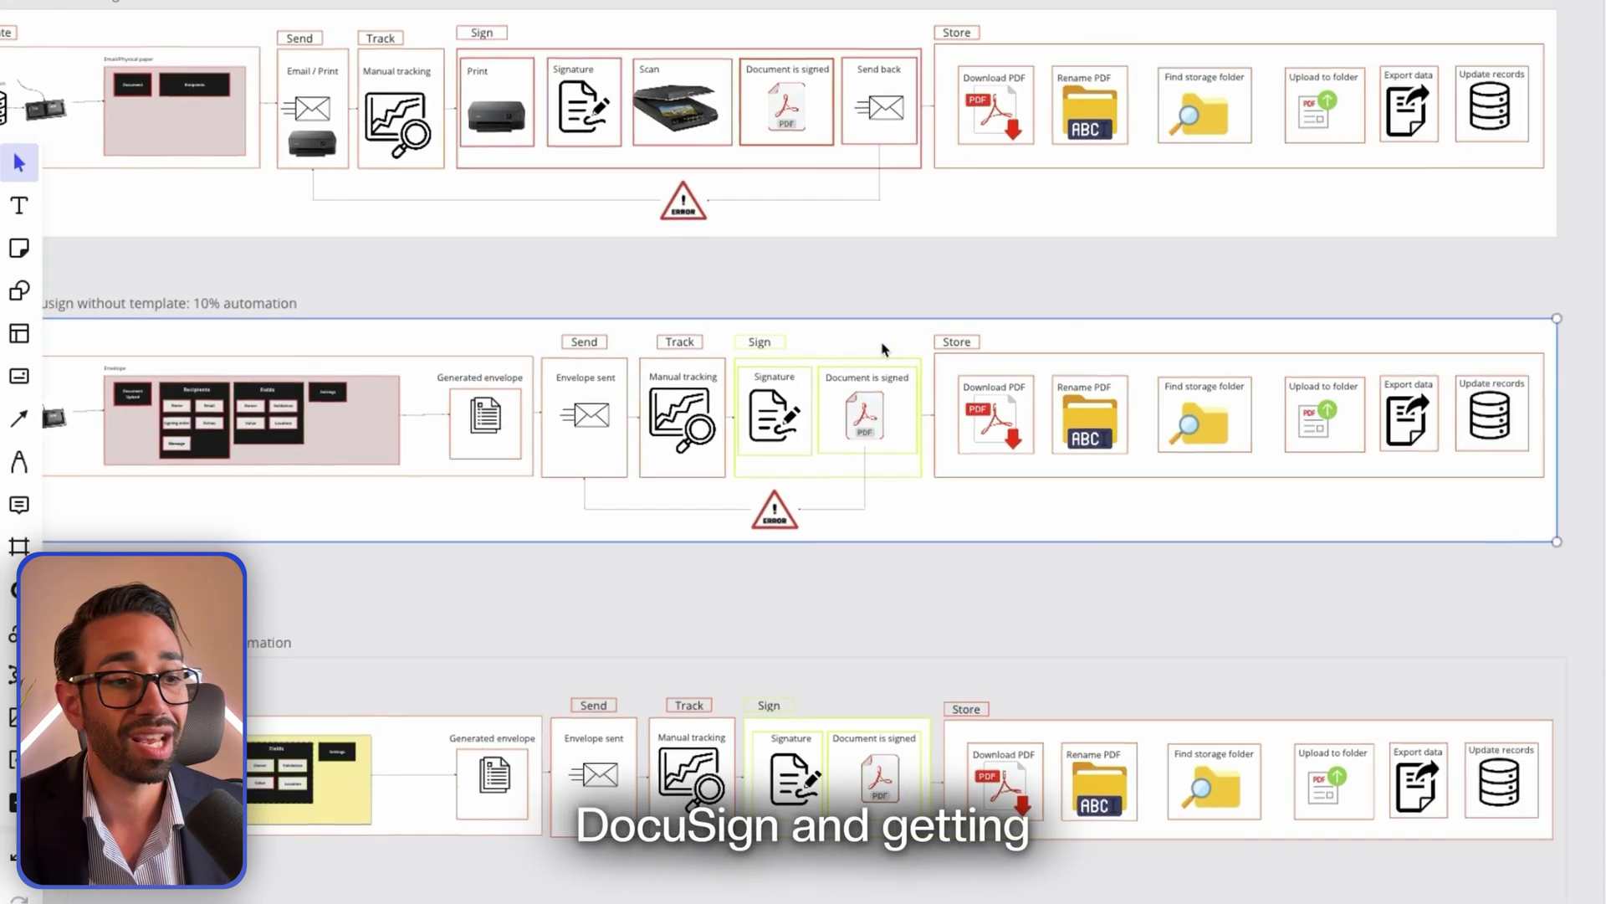
{"action": "scroll", "coordinate": [604, 422], "scroll_direction": "left", "scroll_amount": 10}
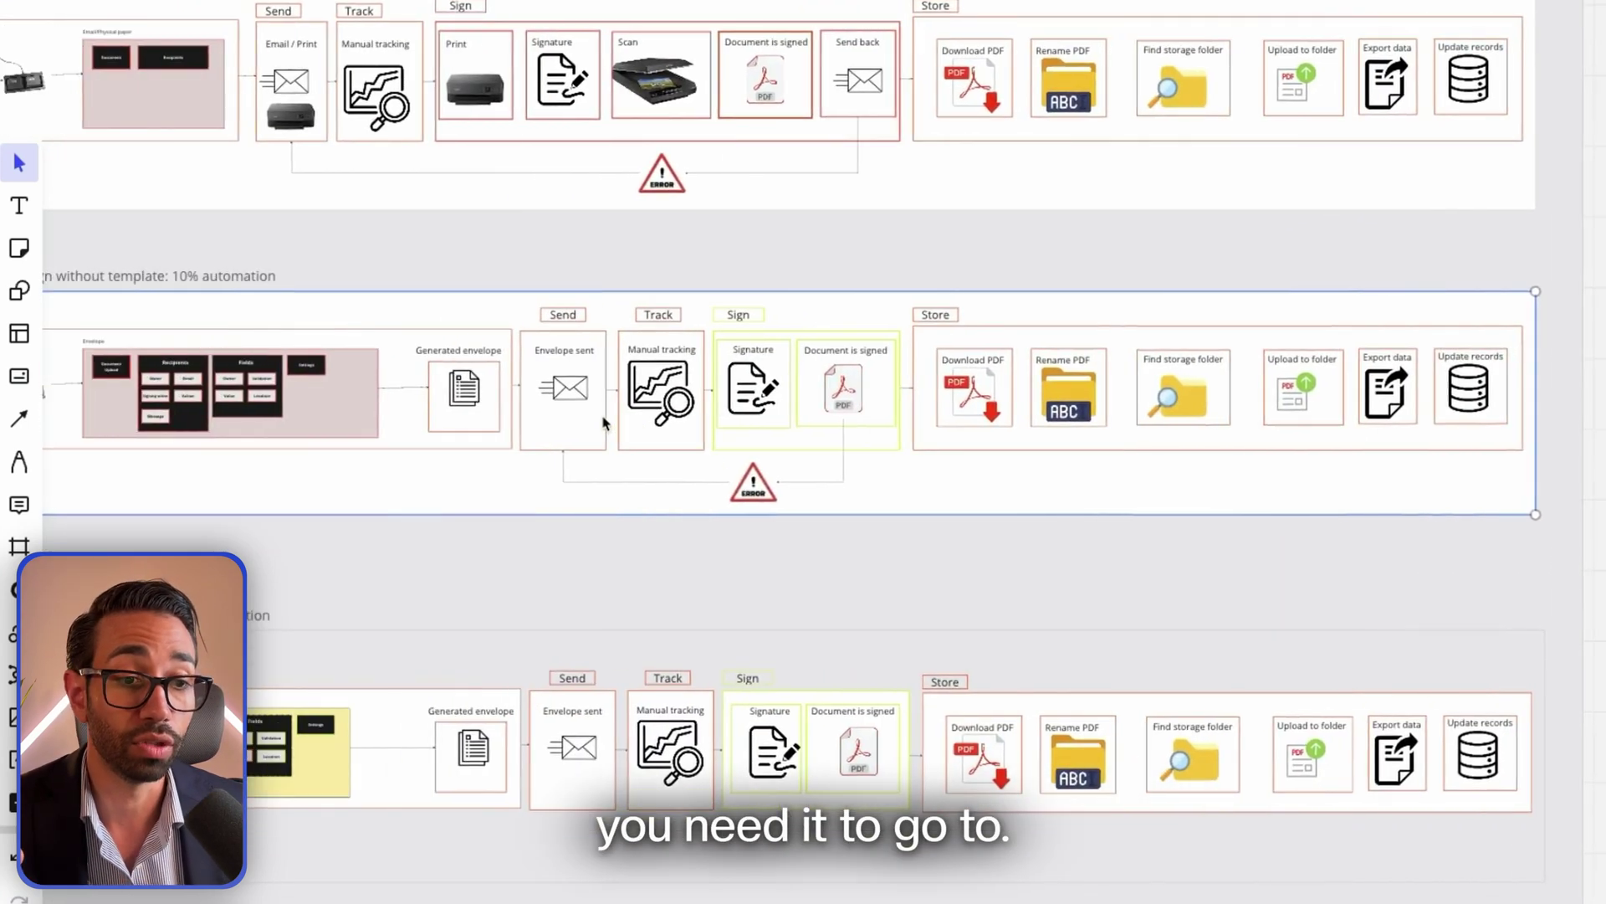
{"action": "scroll", "coordinate": [857, 405], "scroll_direction": "up", "scroll_amount": 5}
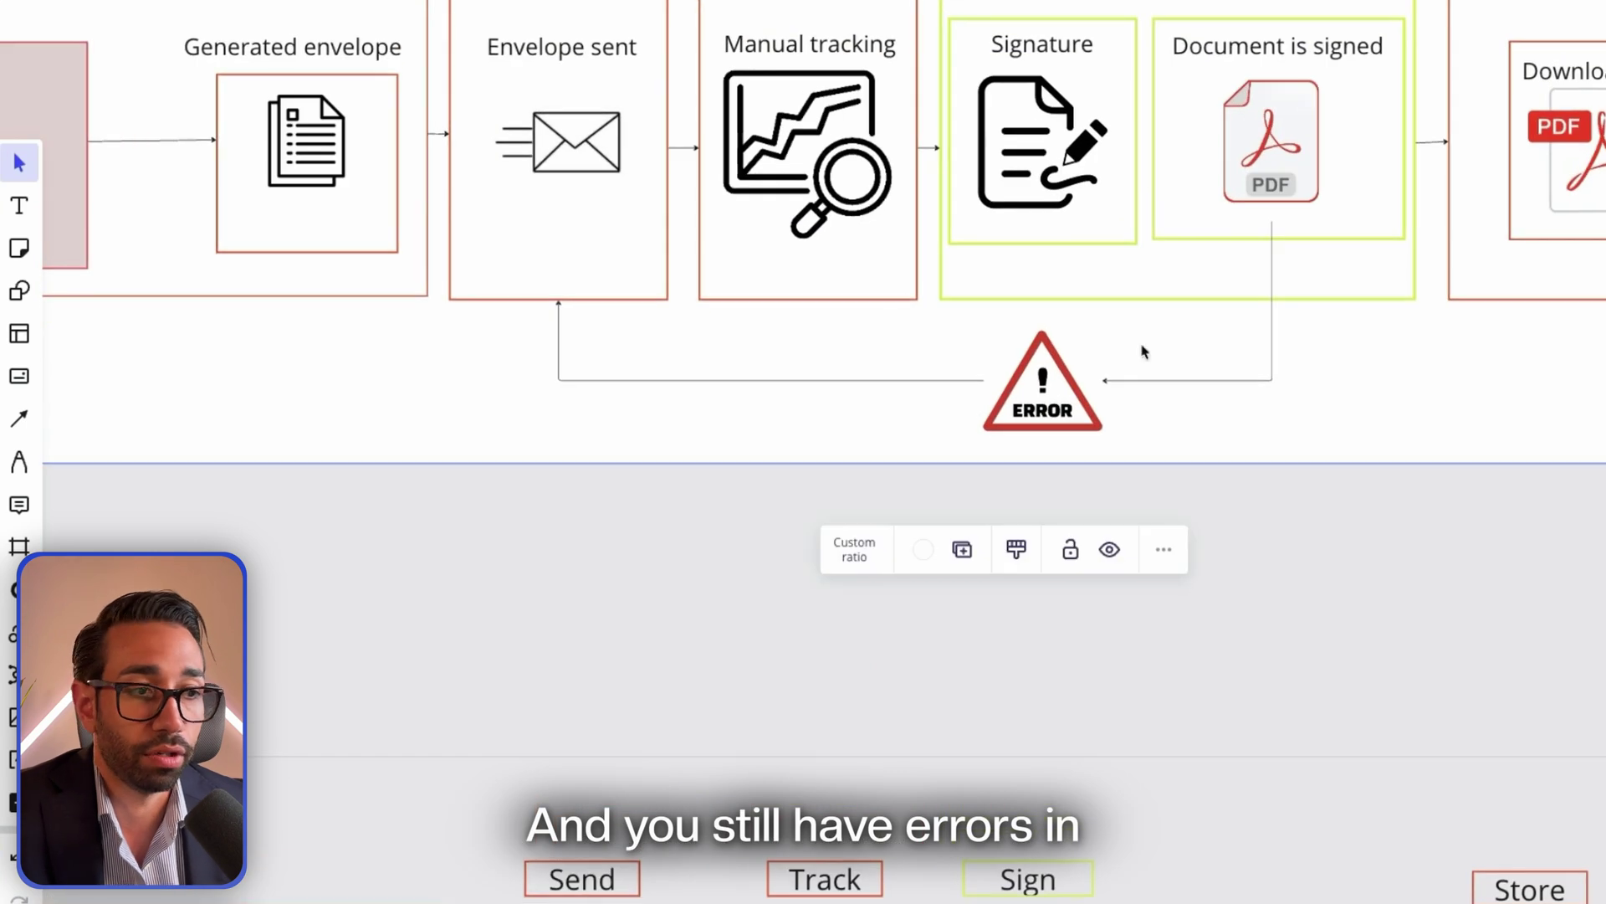
{"action": "scroll", "coordinate": [725, 327], "scroll_direction": "down", "scroll_amount": 5}
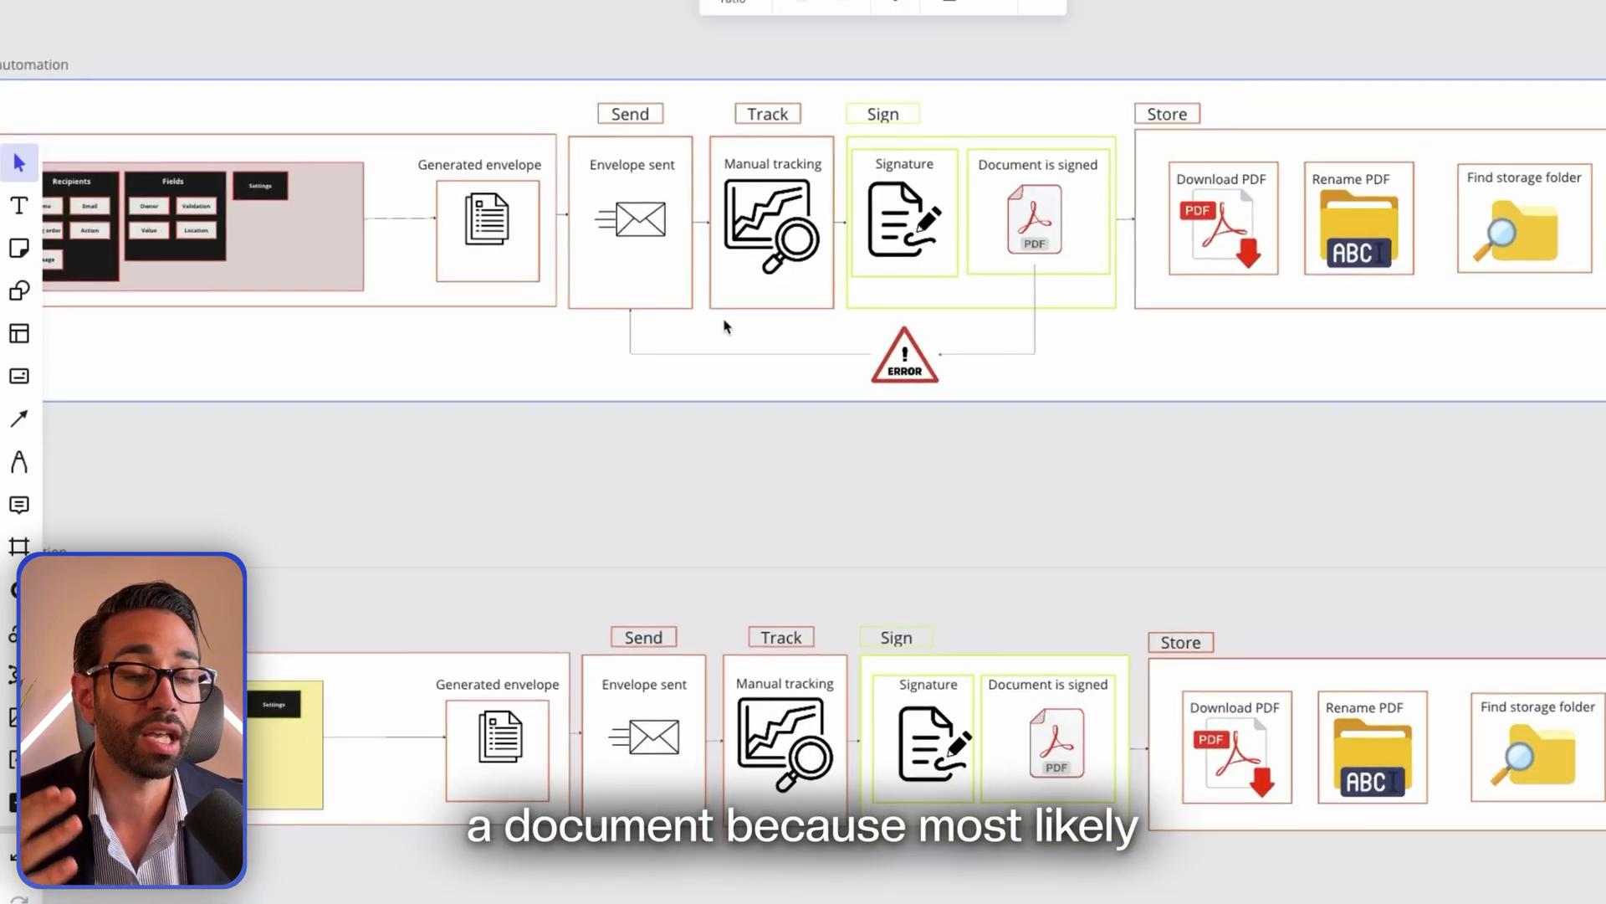
{"action": "scroll", "coordinate": [560, 312], "scroll_direction": "down", "scroll_amount": 5}
{"action": "scroll", "coordinate": [560, 335], "scroll_direction": "left", "scroll_amount": 3}
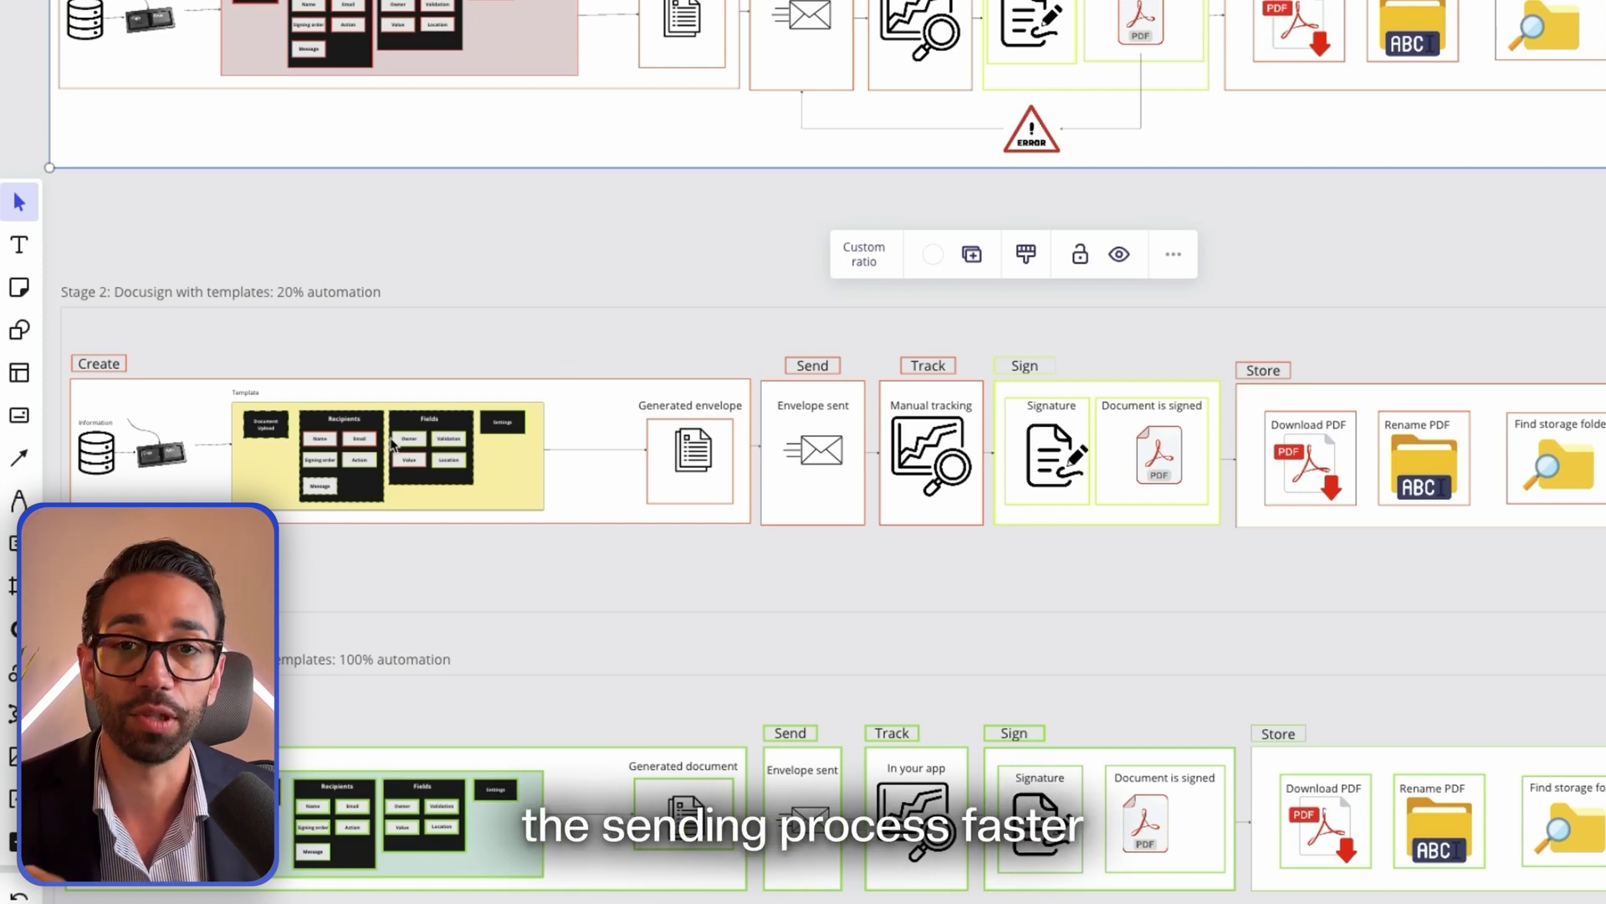
{"action": "scroll", "coordinate": [362, 514], "scroll_direction": "up", "scroll_amount": 5}
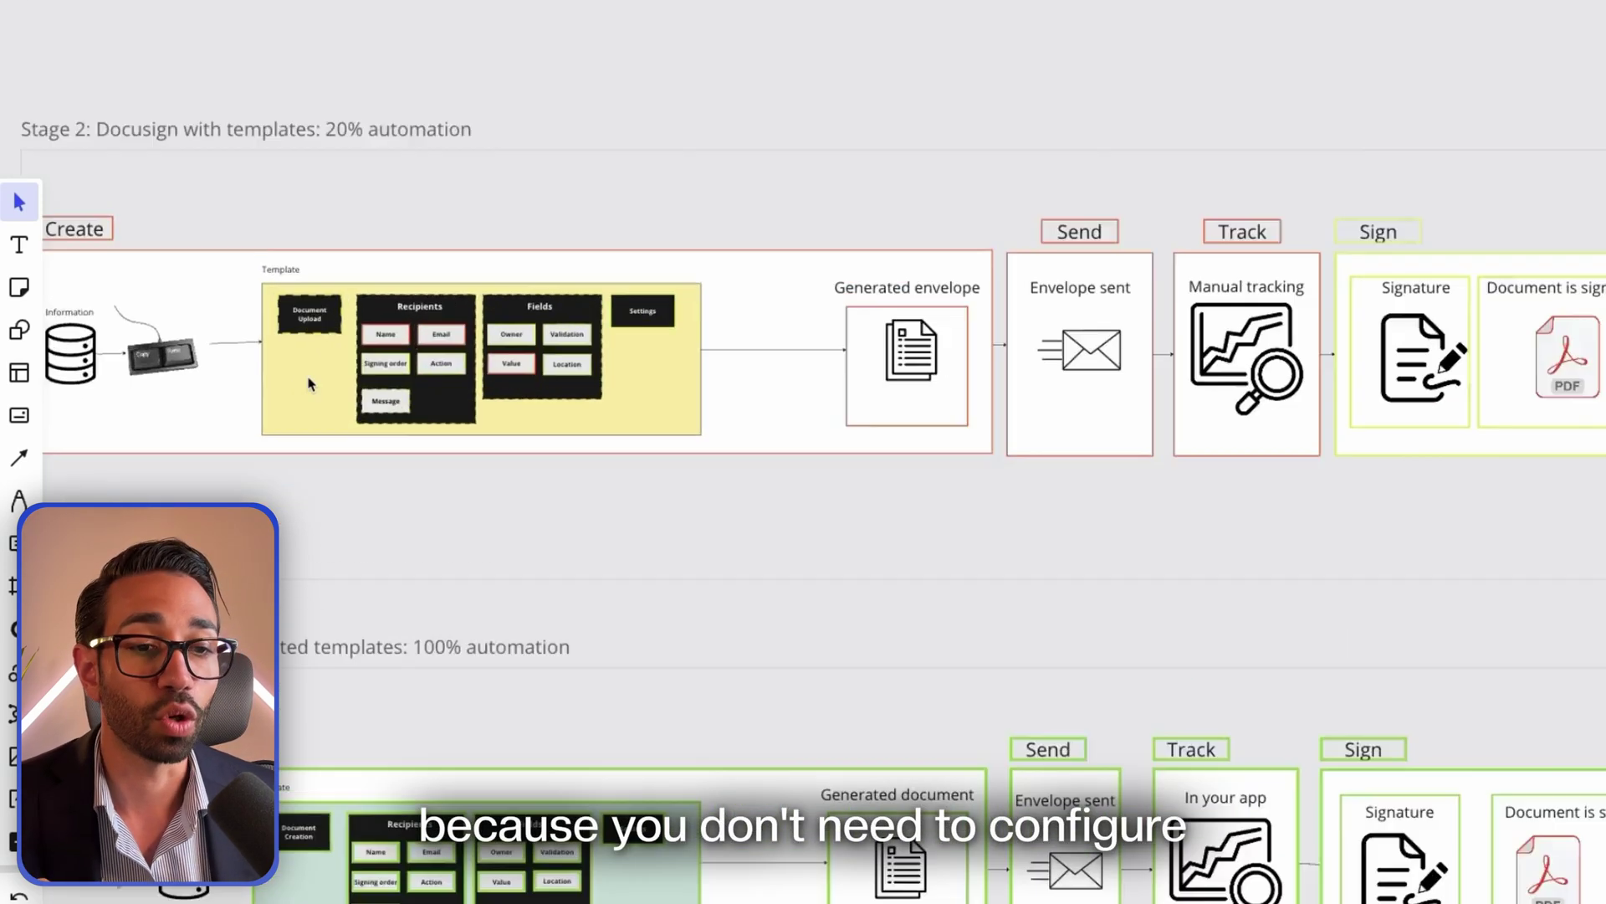
{"action": "scroll", "coordinate": [308, 384], "scroll_direction": "right", "scroll_amount": 2}
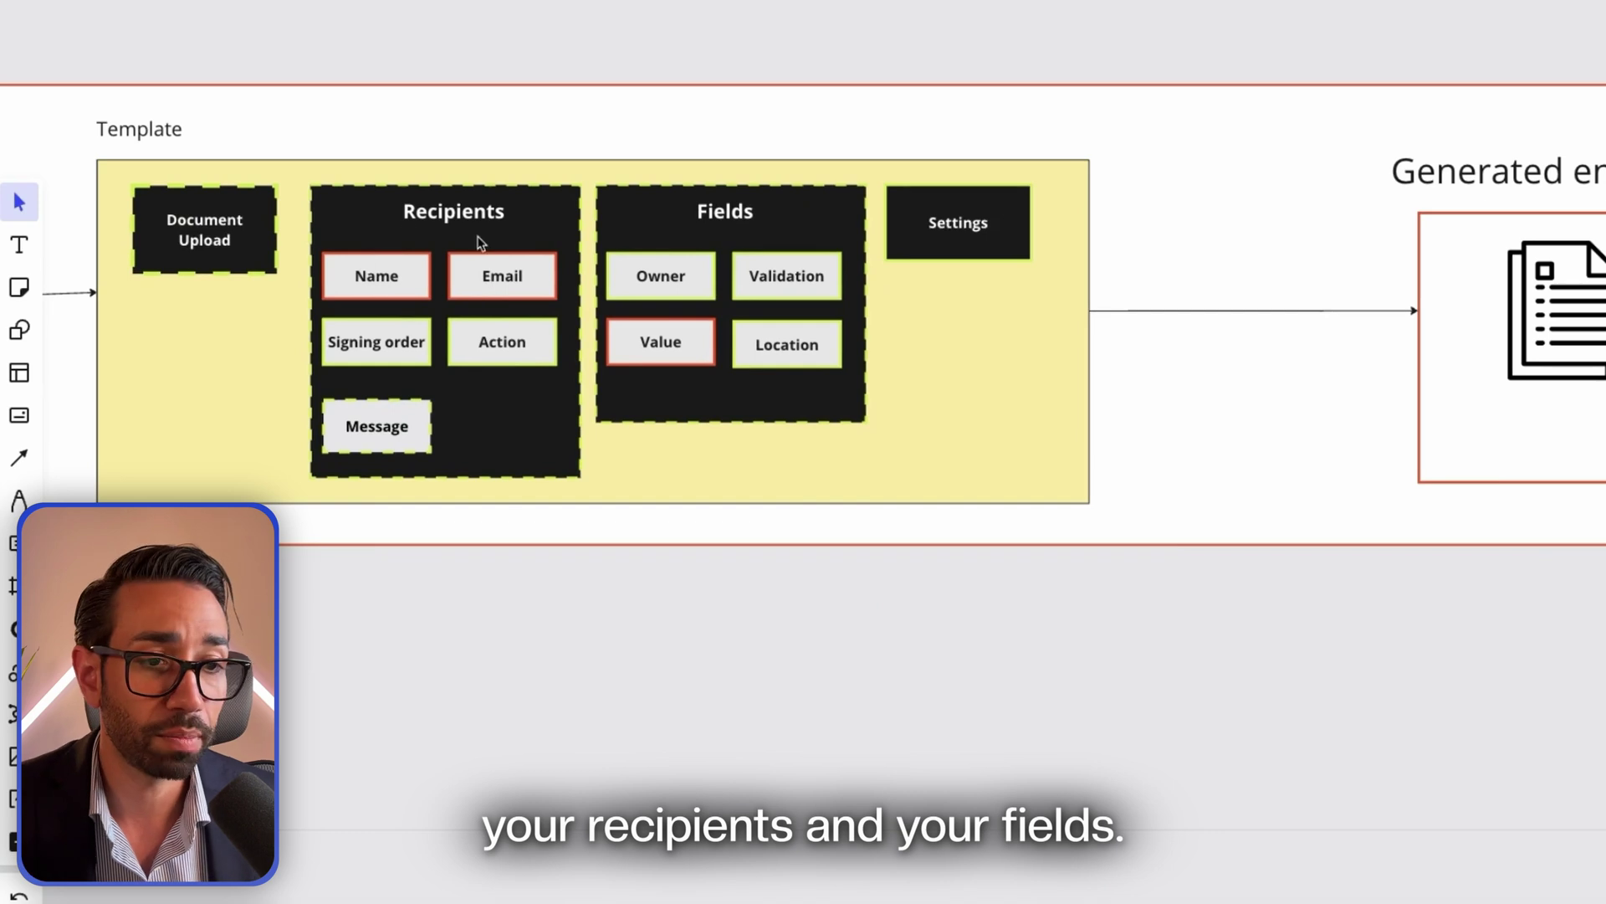
{"action": "scroll", "coordinate": [641, 220], "scroll_direction": "right", "scroll_amount": 2}
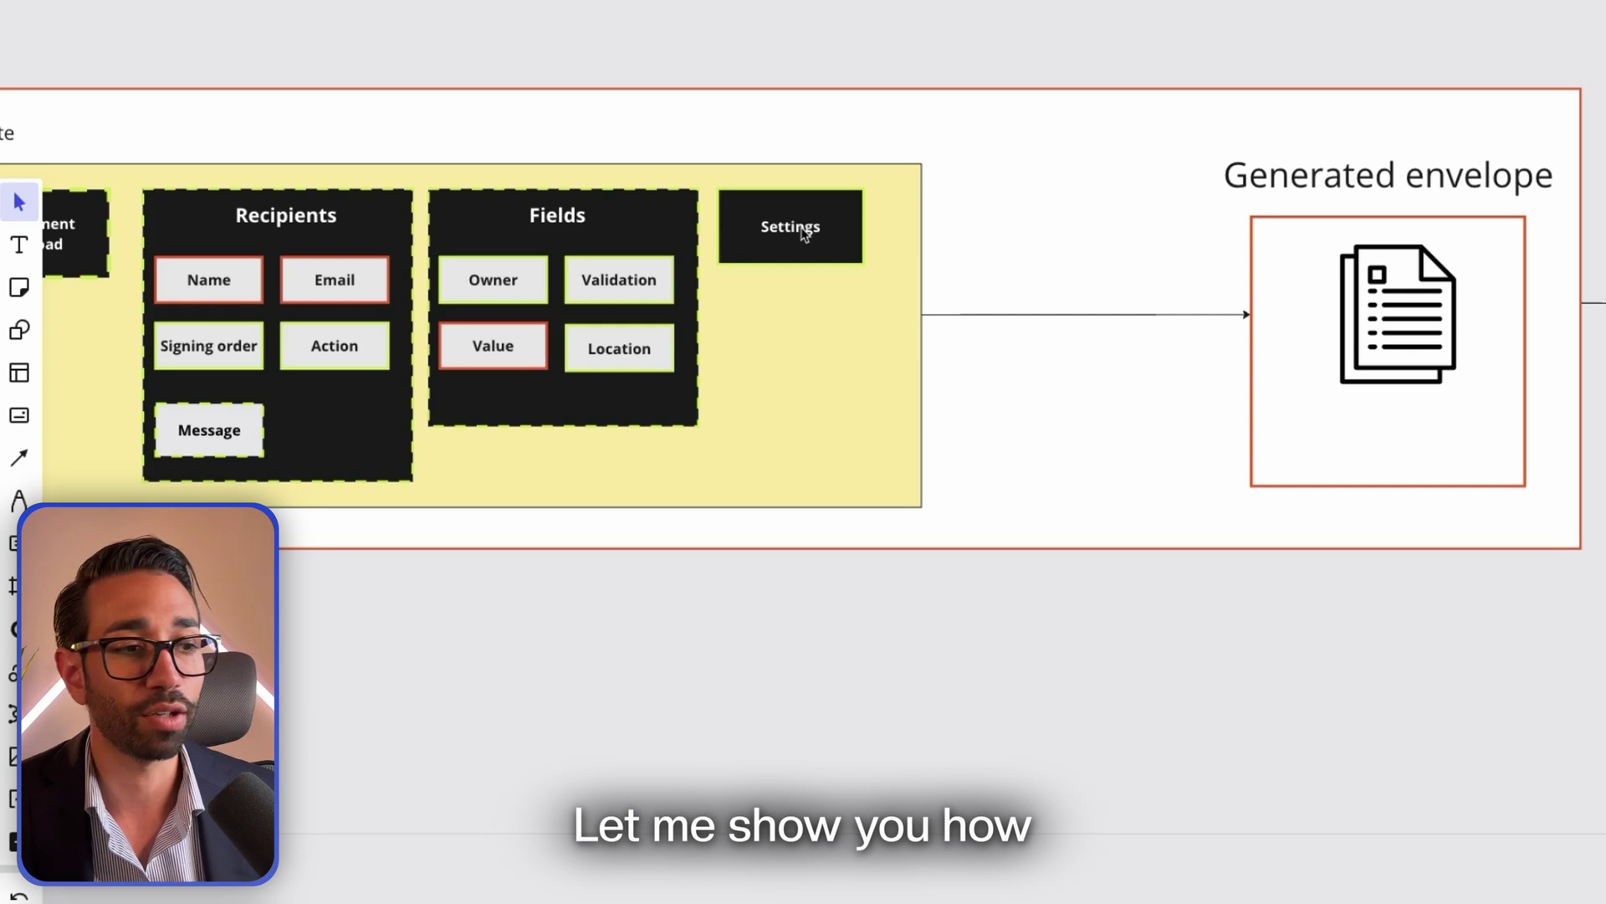
{"action": "scroll", "coordinate": [803, 235], "scroll_direction": "down", "scroll_amount": 2}
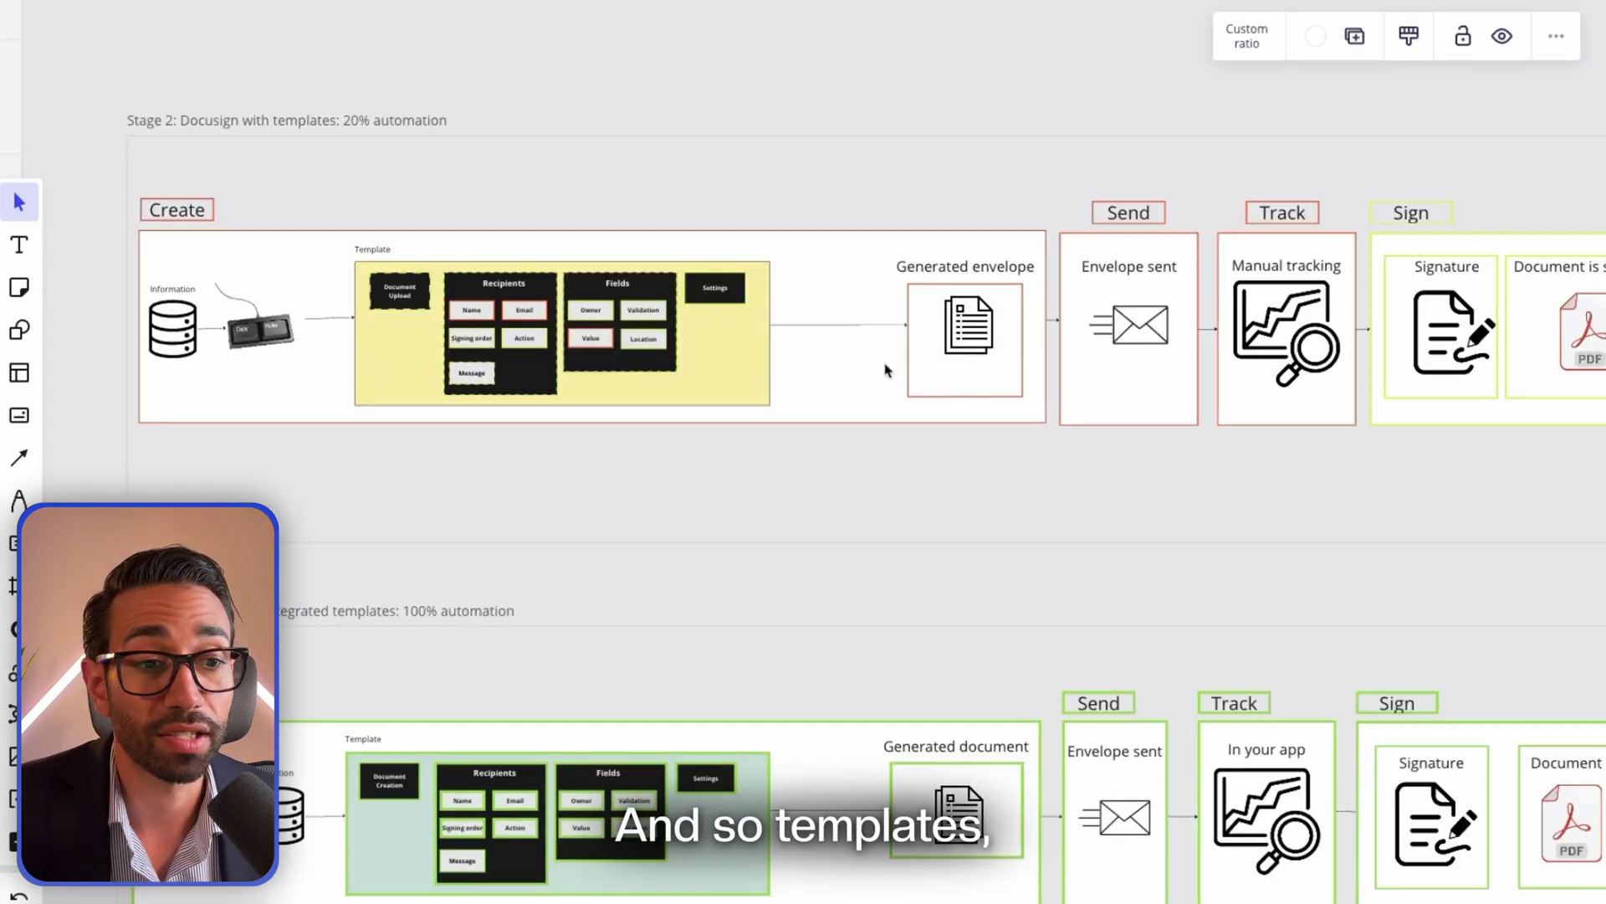
{"action": "scroll", "coordinate": [728, 293], "scroll_direction": "up", "scroll_amount": 5}
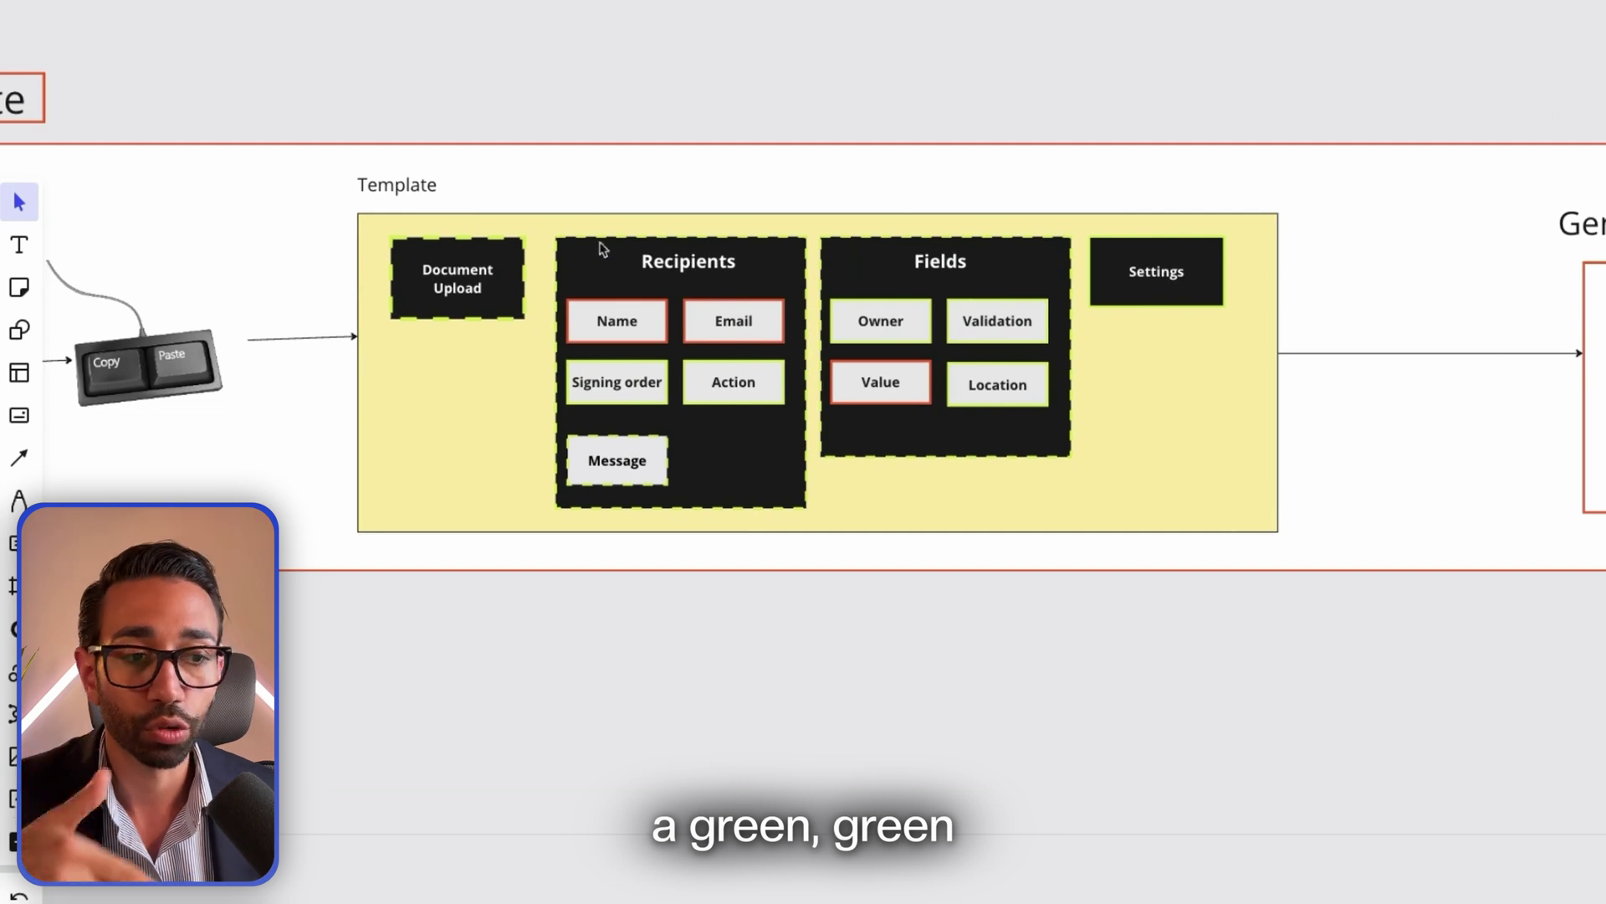
{"action": "scroll", "coordinate": [824, 406], "scroll_direction": "down", "scroll_amount": 5}
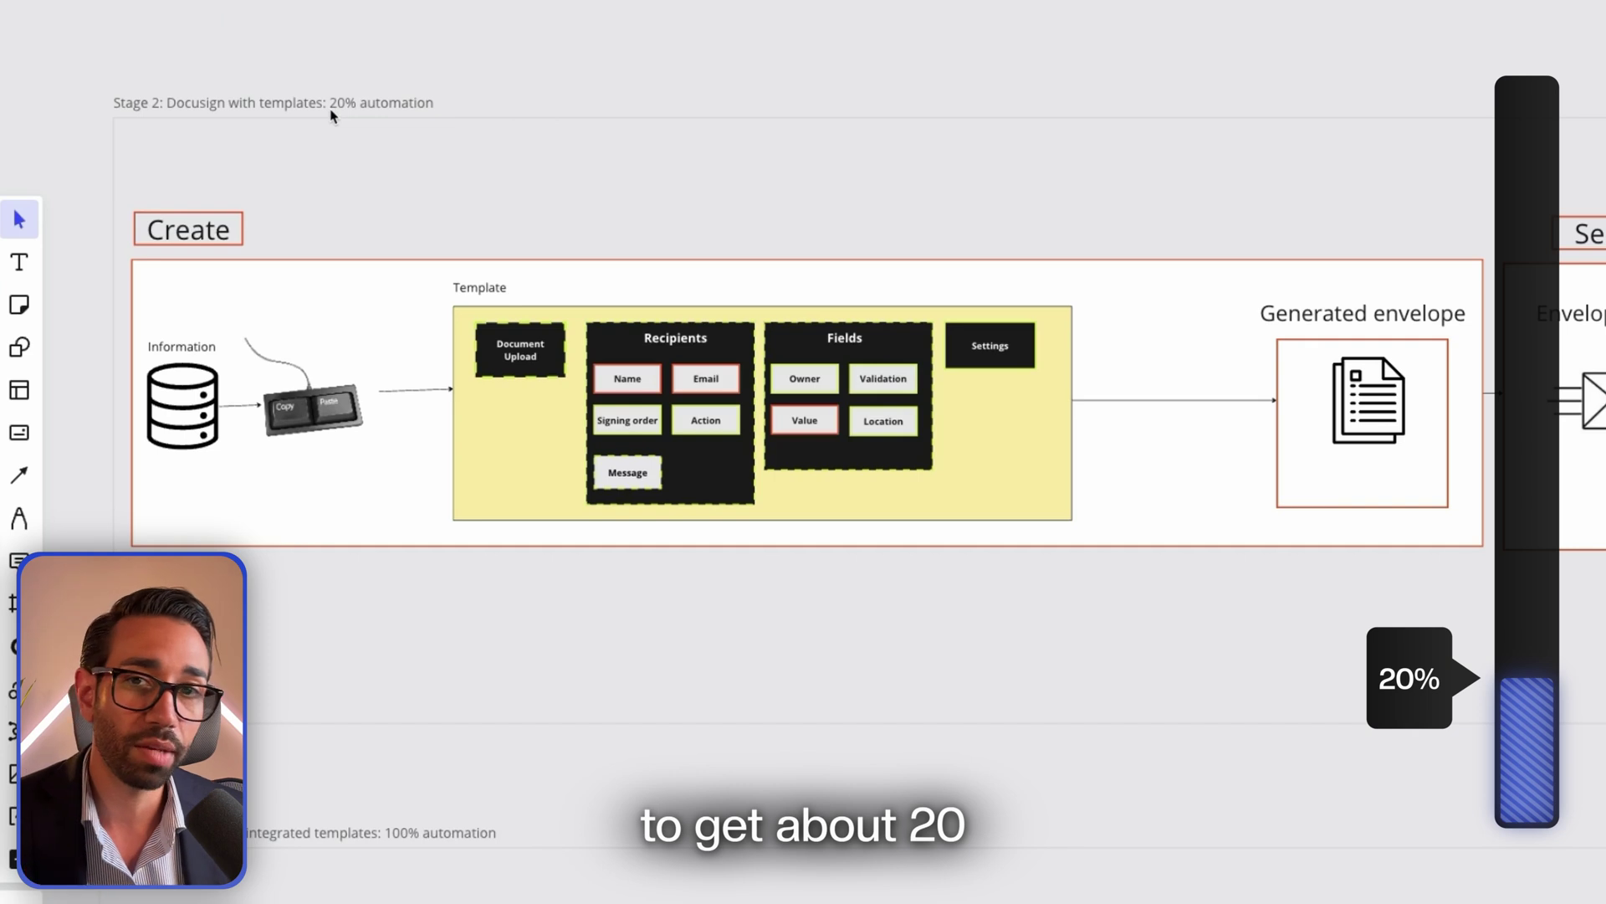
{"action": "scroll", "coordinate": [334, 251], "scroll_direction": "up", "scroll_amount": 10}
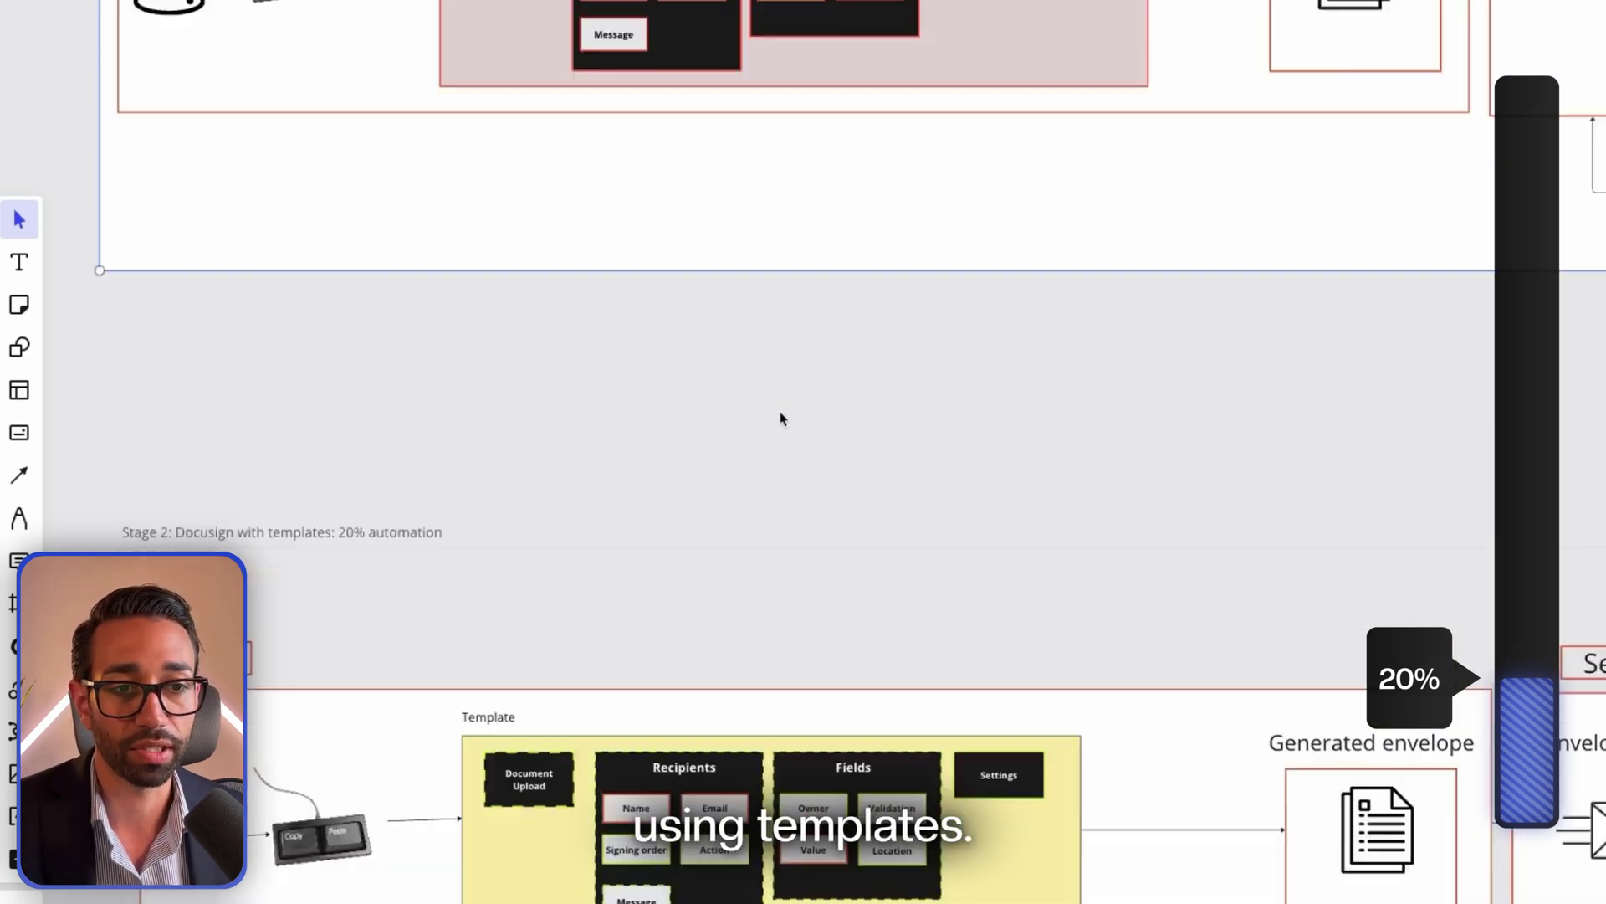
{"action": "left_click", "coordinate": [402, 194]}
{"action": "scroll", "coordinate": [412, 378], "scroll_direction": "down", "scroll_amount": 8}
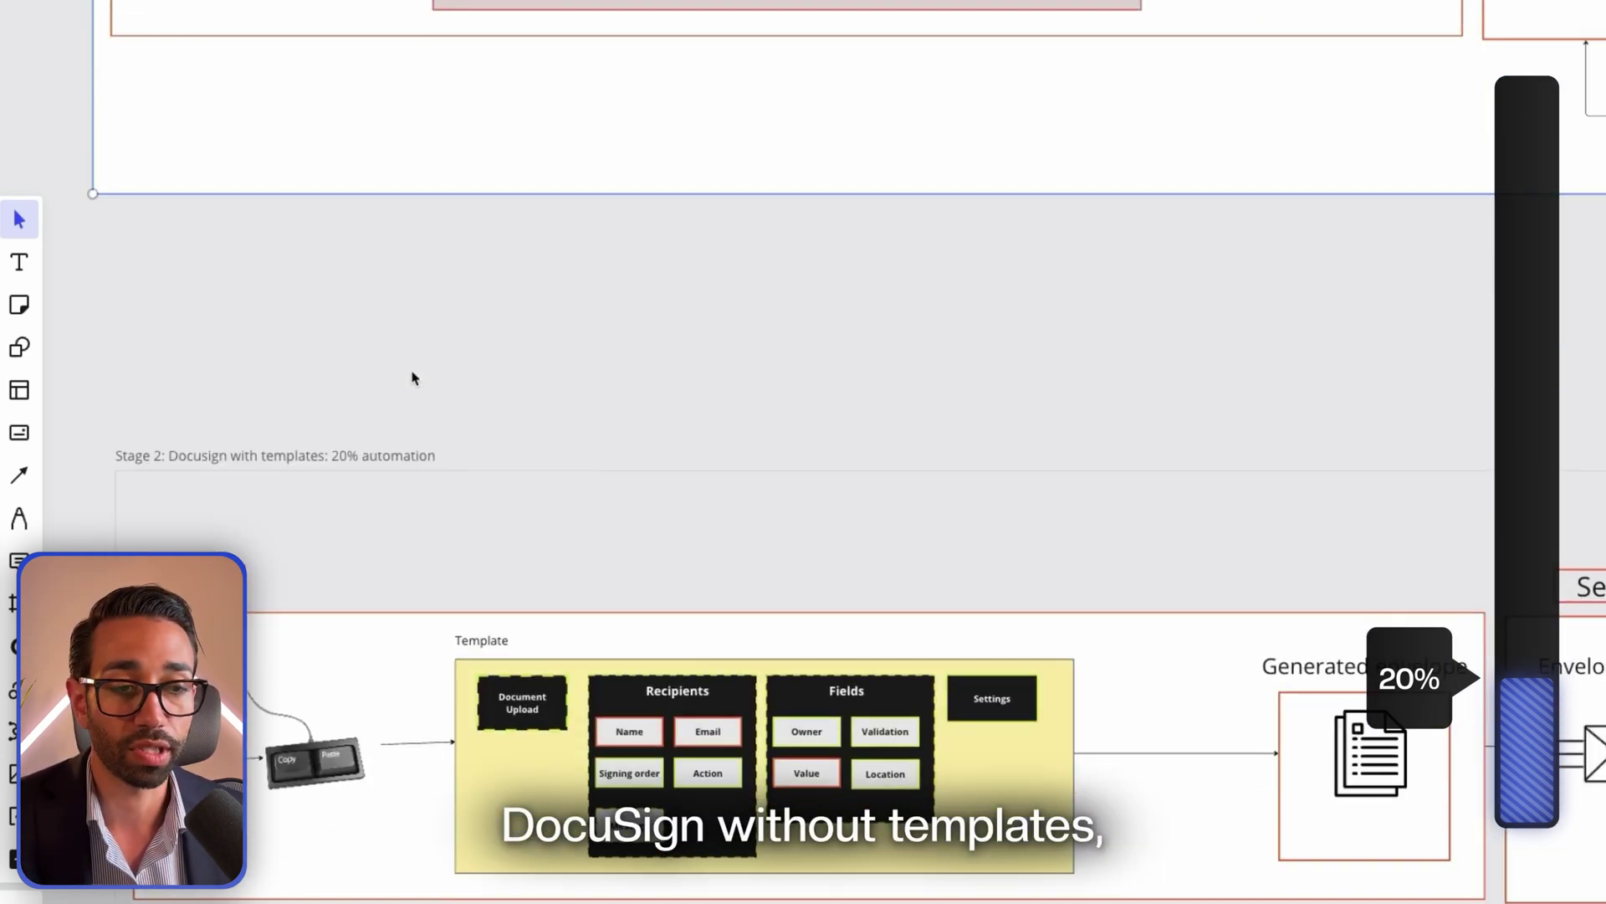
{"action": "scroll", "coordinate": [592, 474], "scroll_direction": "down", "scroll_amount": 2}
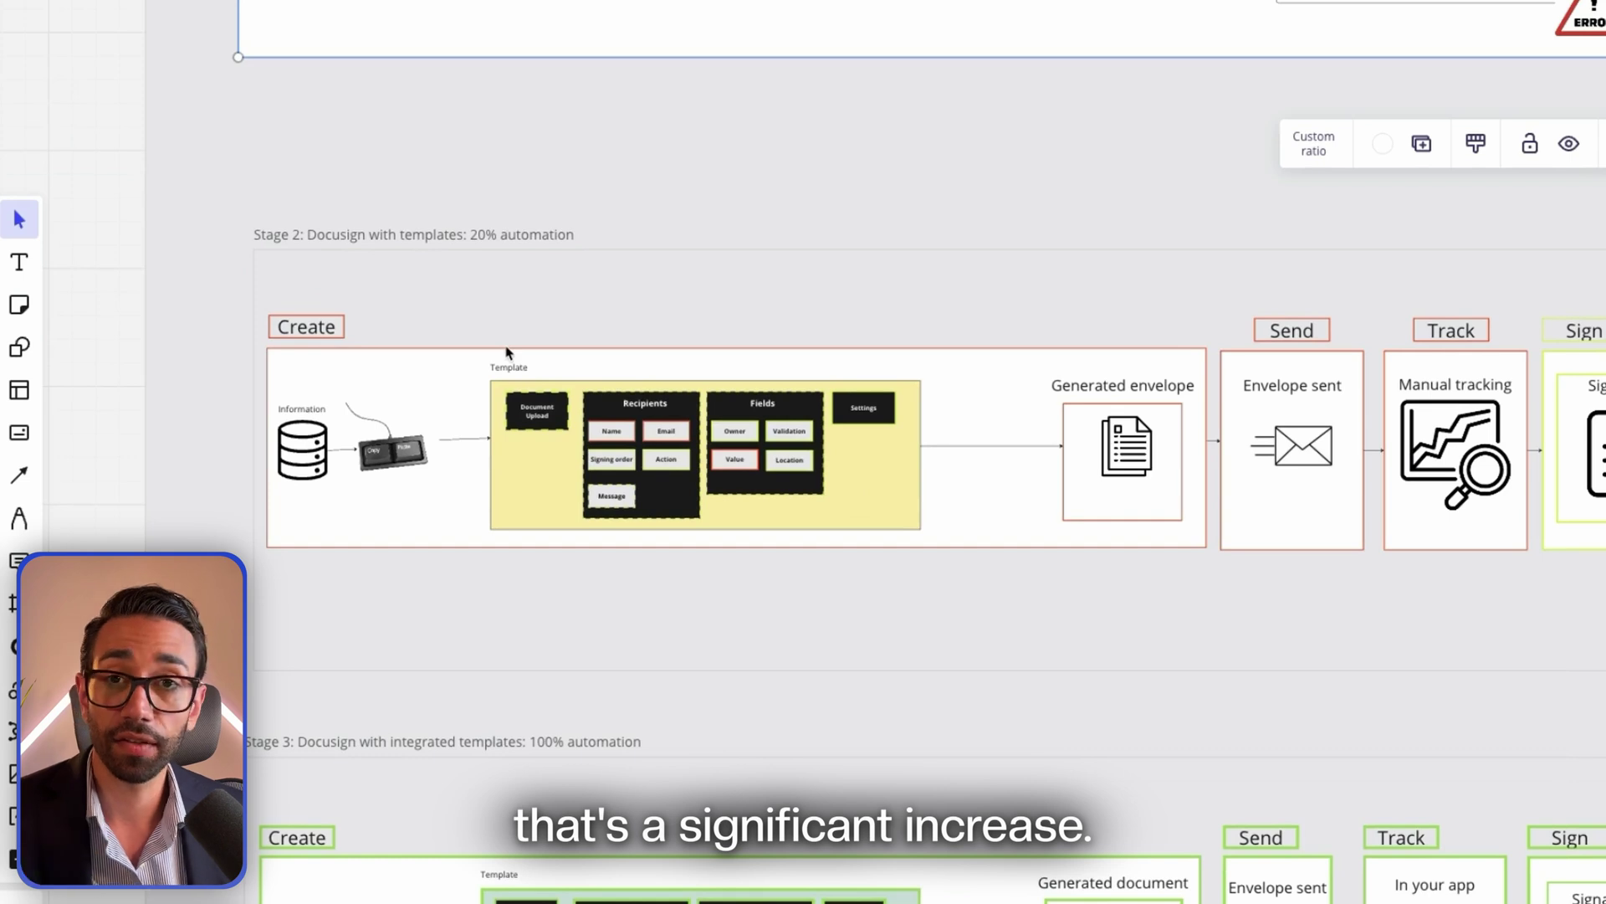
{"action": "scroll", "coordinate": [689, 480], "scroll_direction": "down", "scroll_amount": 3}
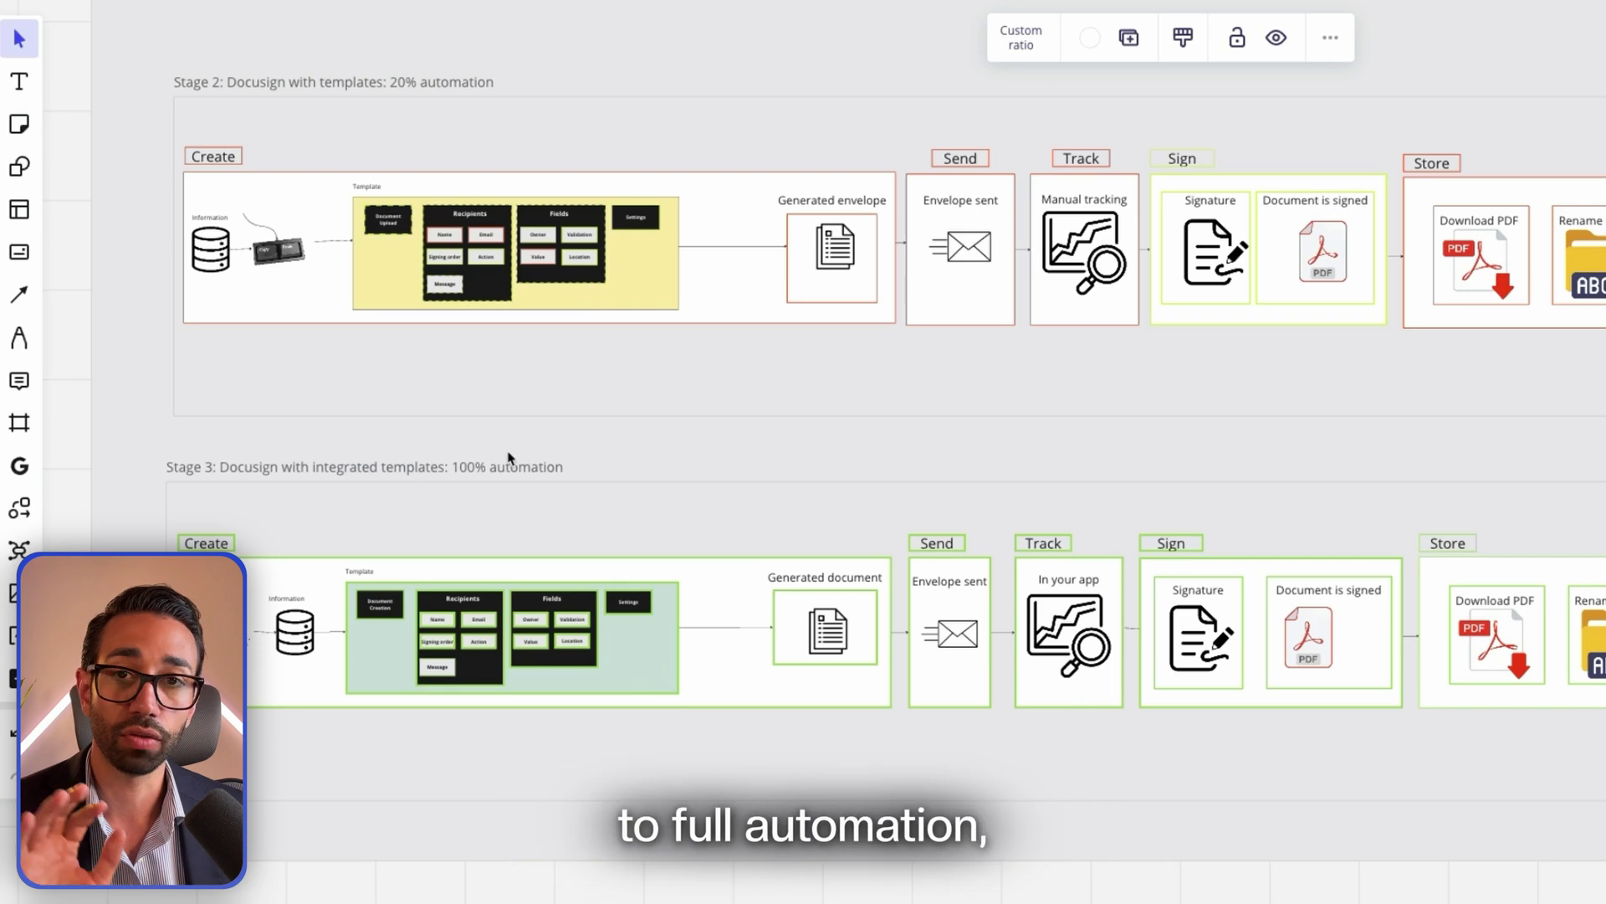
{"action": "scroll", "coordinate": [488, 448], "scroll_direction": "up", "scroll_amount": 2}
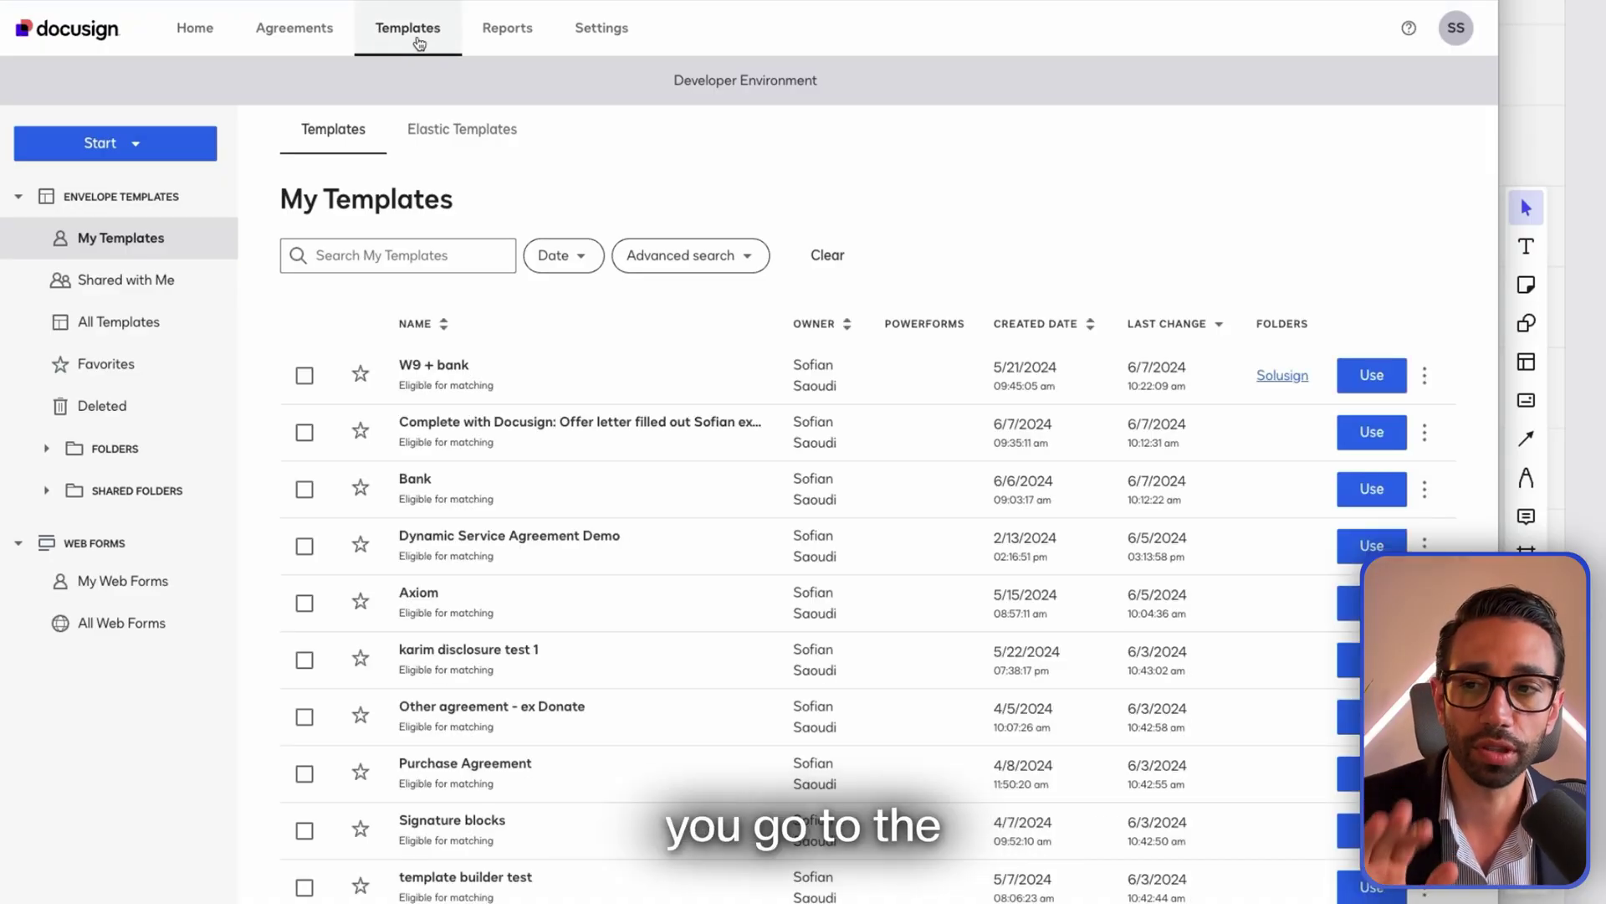
Start a blank envelope template from scratch, then close it and discard the changes
{"action": "left_click", "coordinate": [134, 144]}
{"action": "mouse_move", "coordinate": [133, 183]}
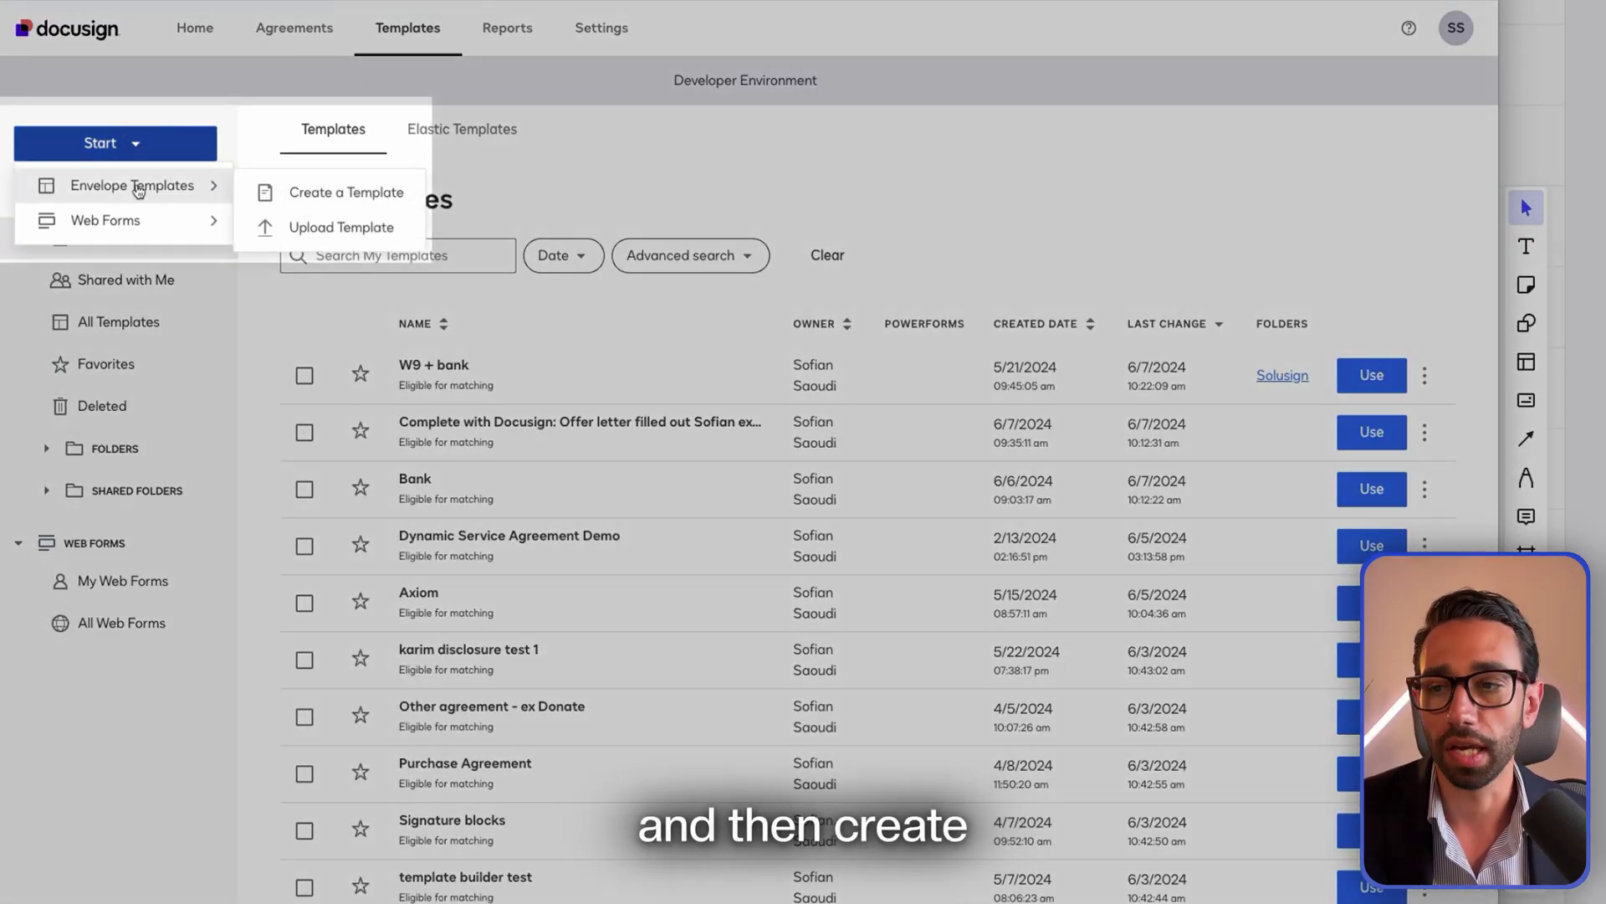
{"action": "left_click", "coordinate": [367, 197]}
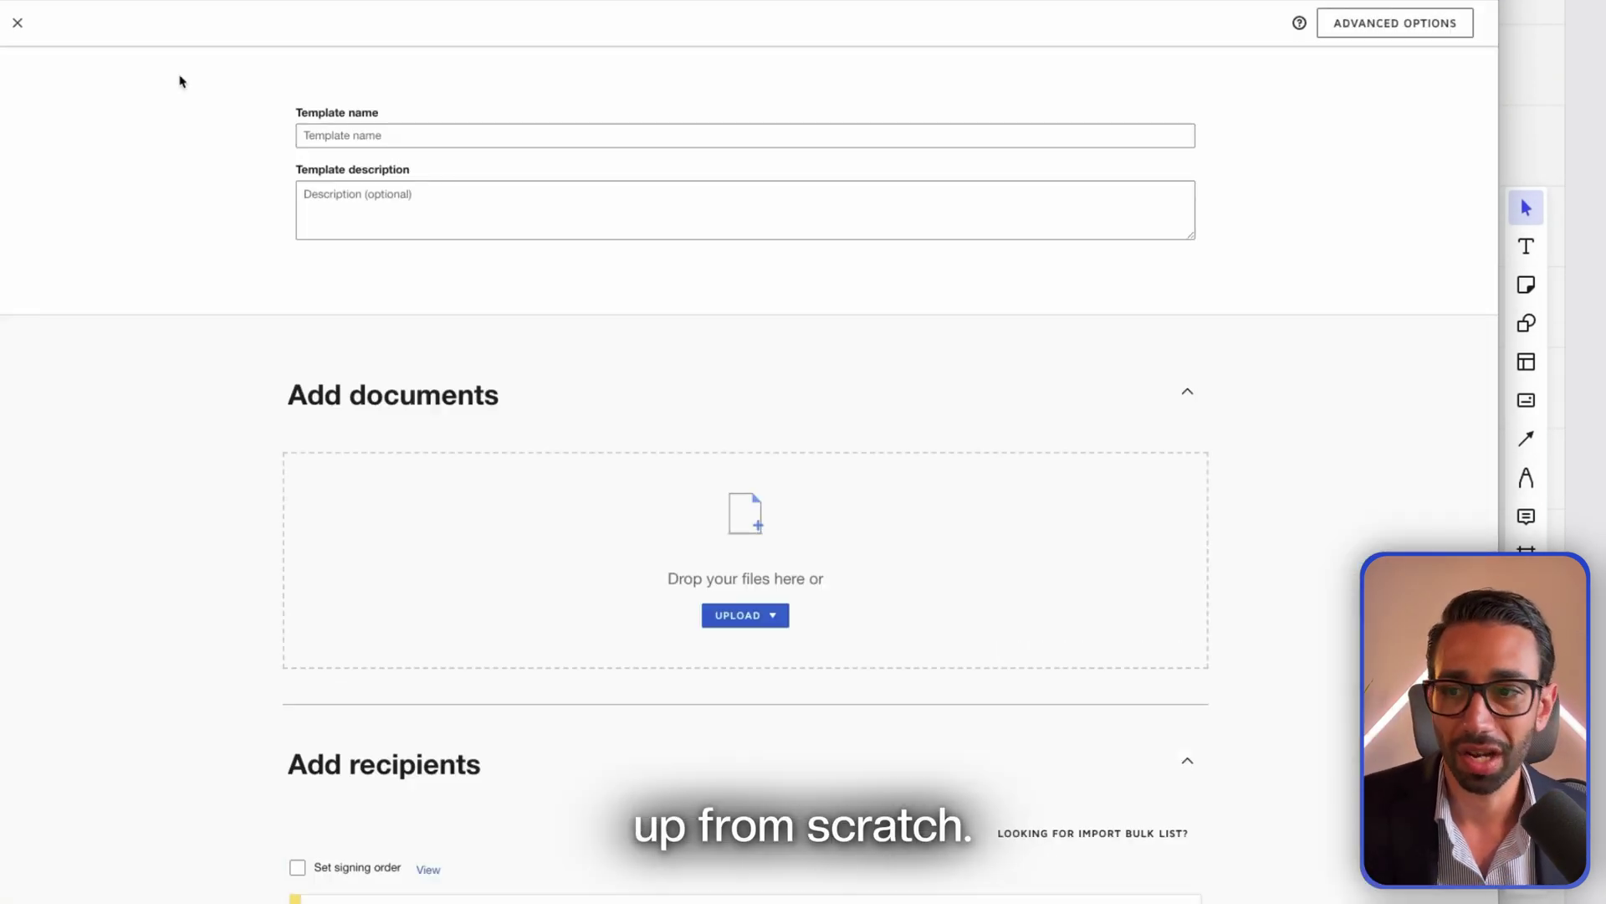
{"action": "left_click", "coordinate": [19, 26]}
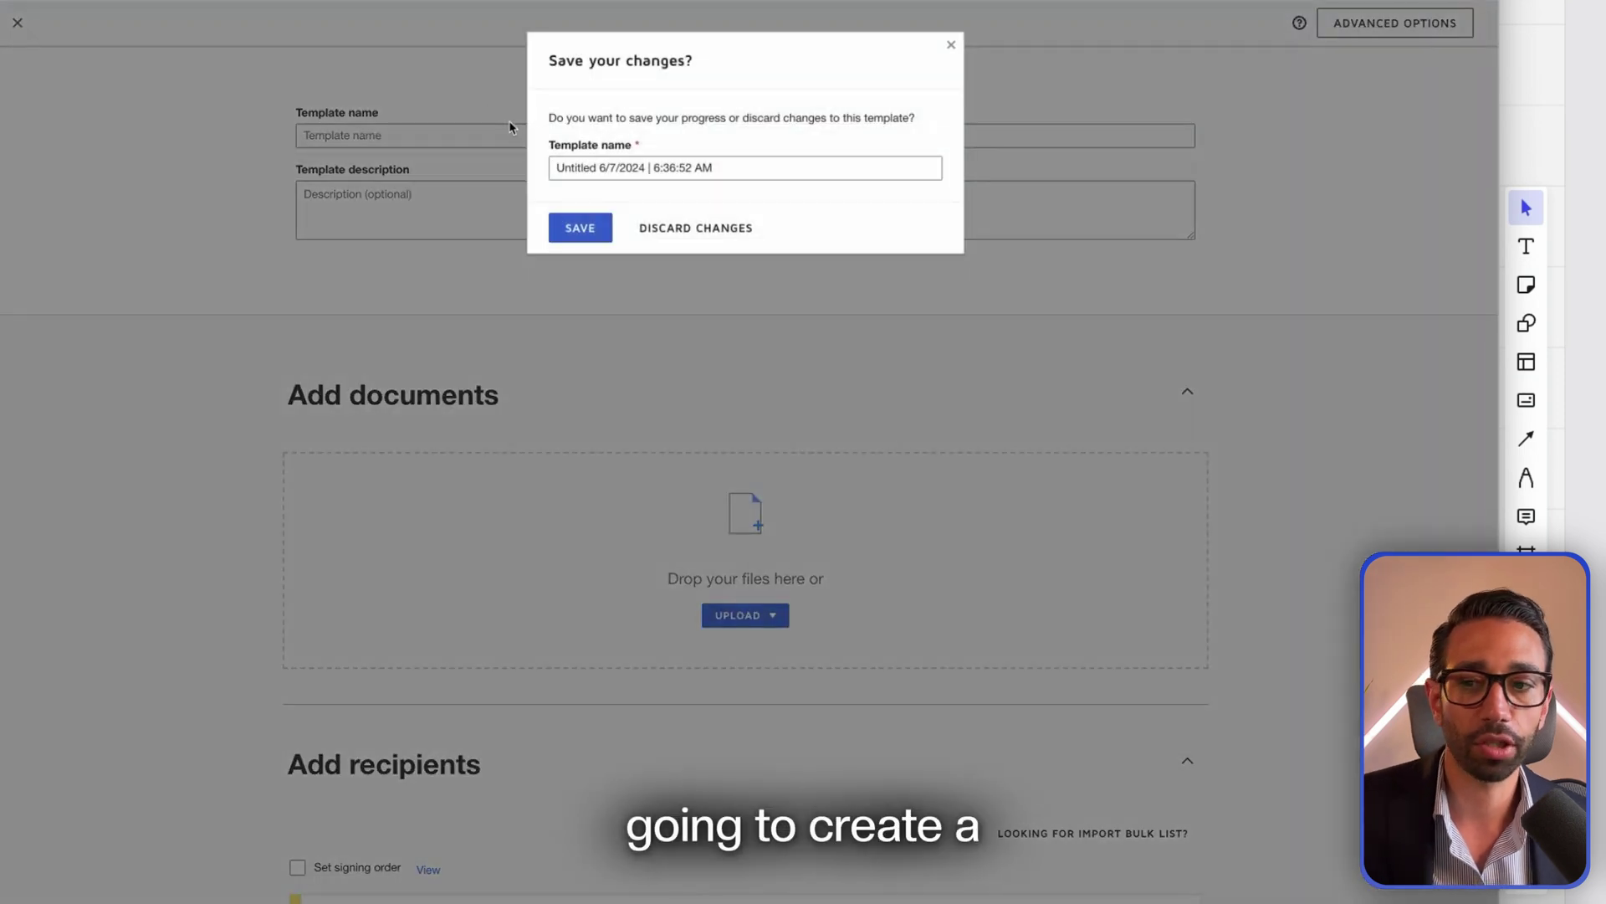
{"action": "left_click", "coordinate": [742, 231]}
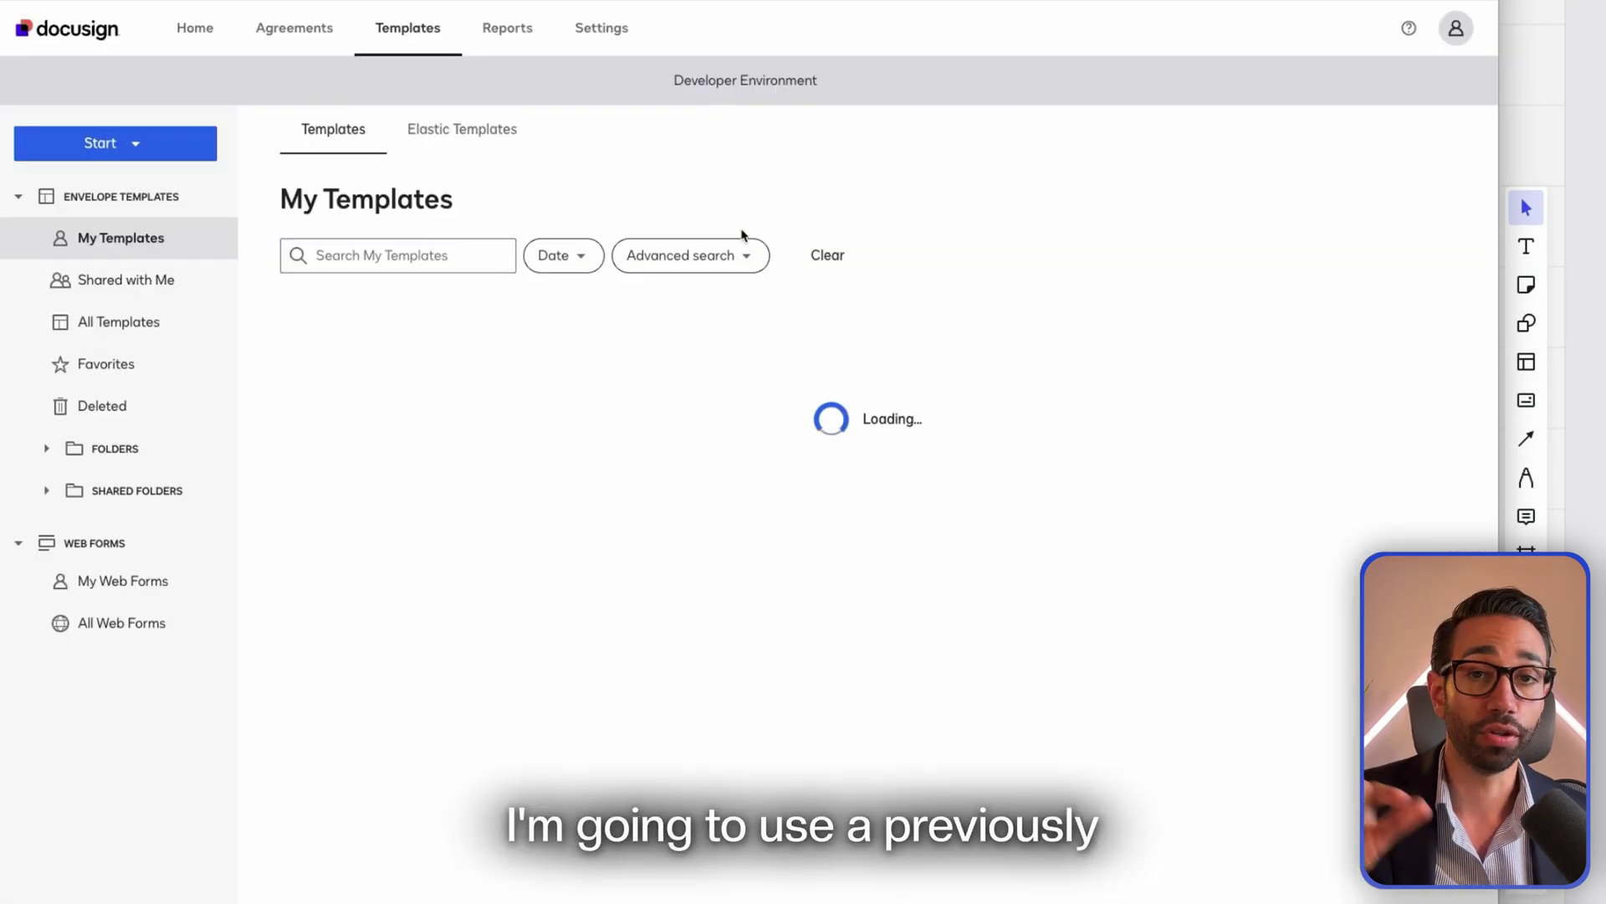
Show the Completed agreements folder and bring up the actions menu for the signed offer letter envelope
{"action": "left_click", "coordinate": [323, 25]}
{"action": "left_click", "coordinate": [111, 370]}
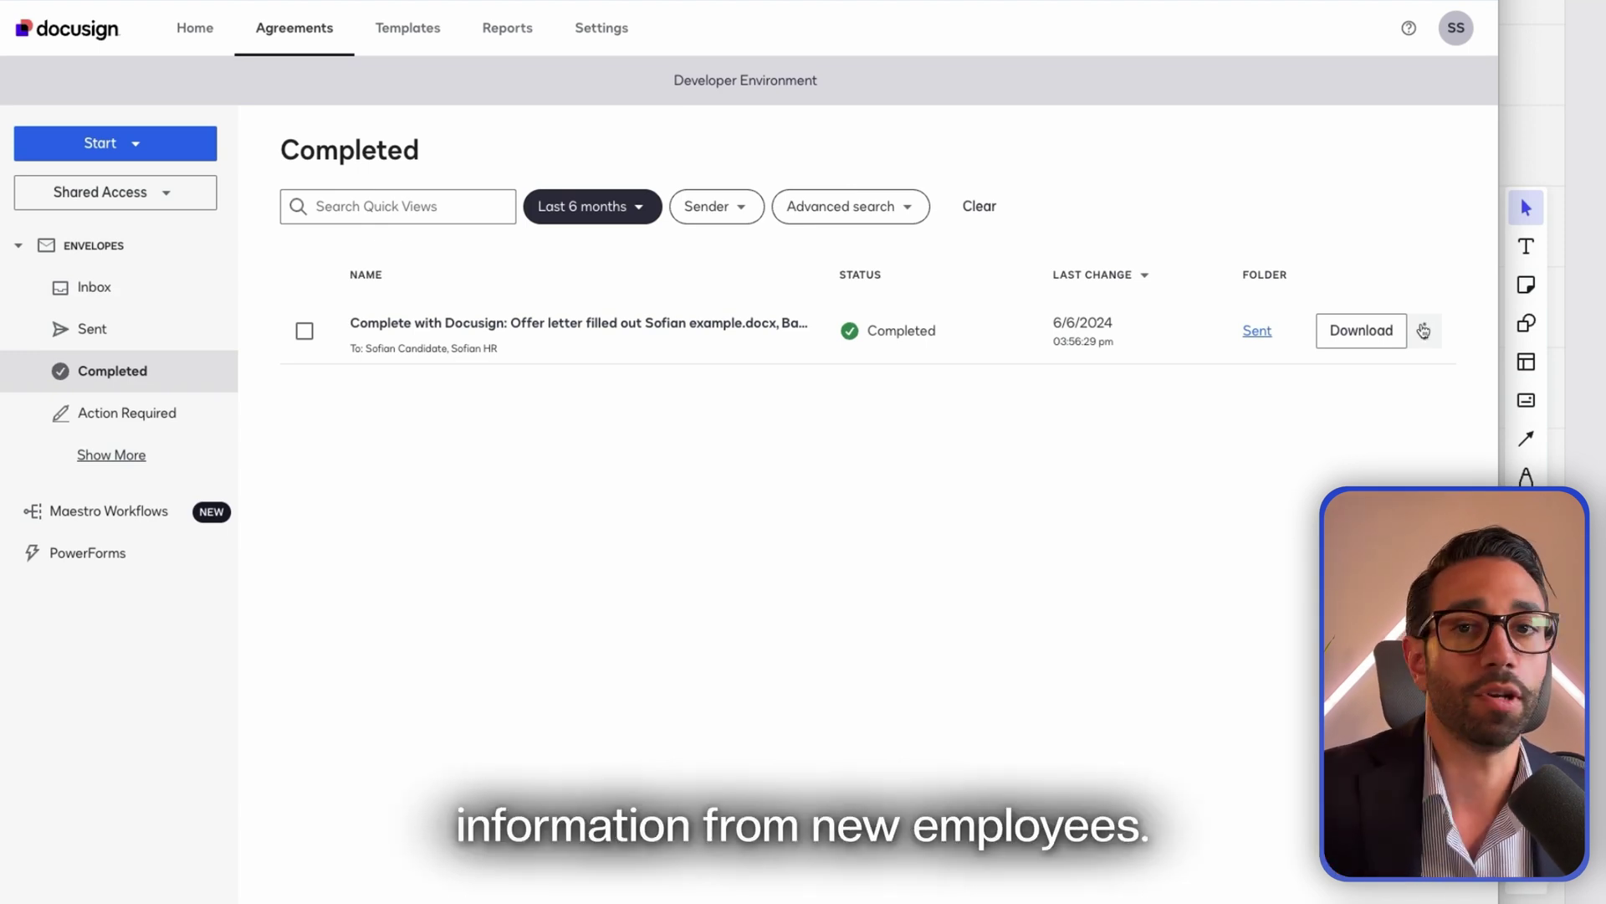
{"action": "left_click", "coordinate": [1423, 331]}
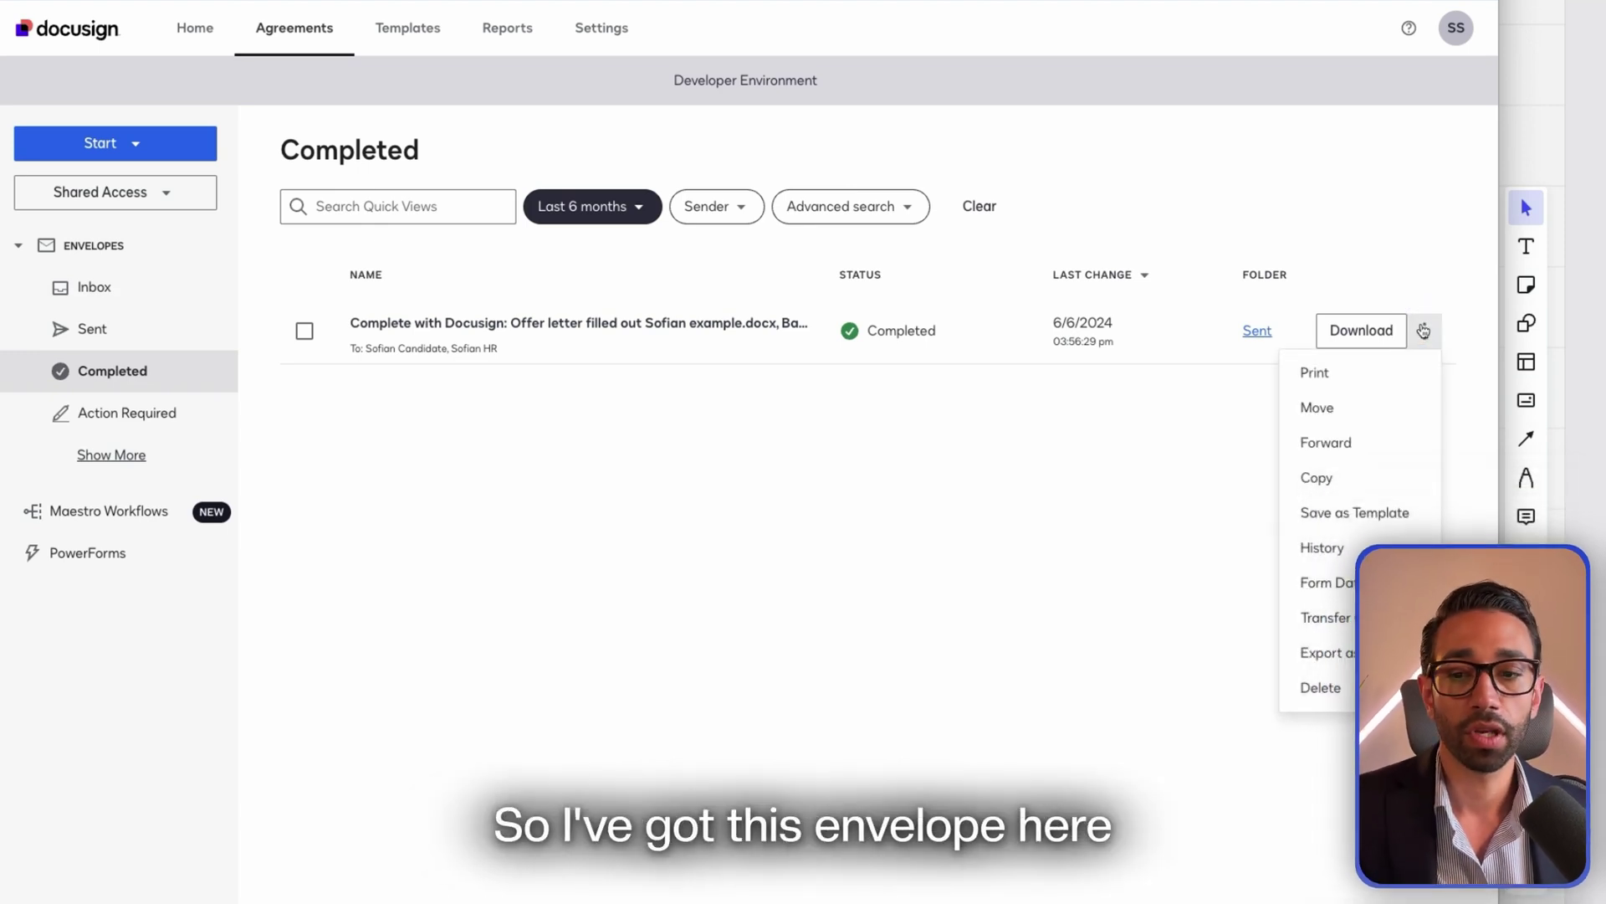
{"action": "left_click", "coordinate": [745, 485]}
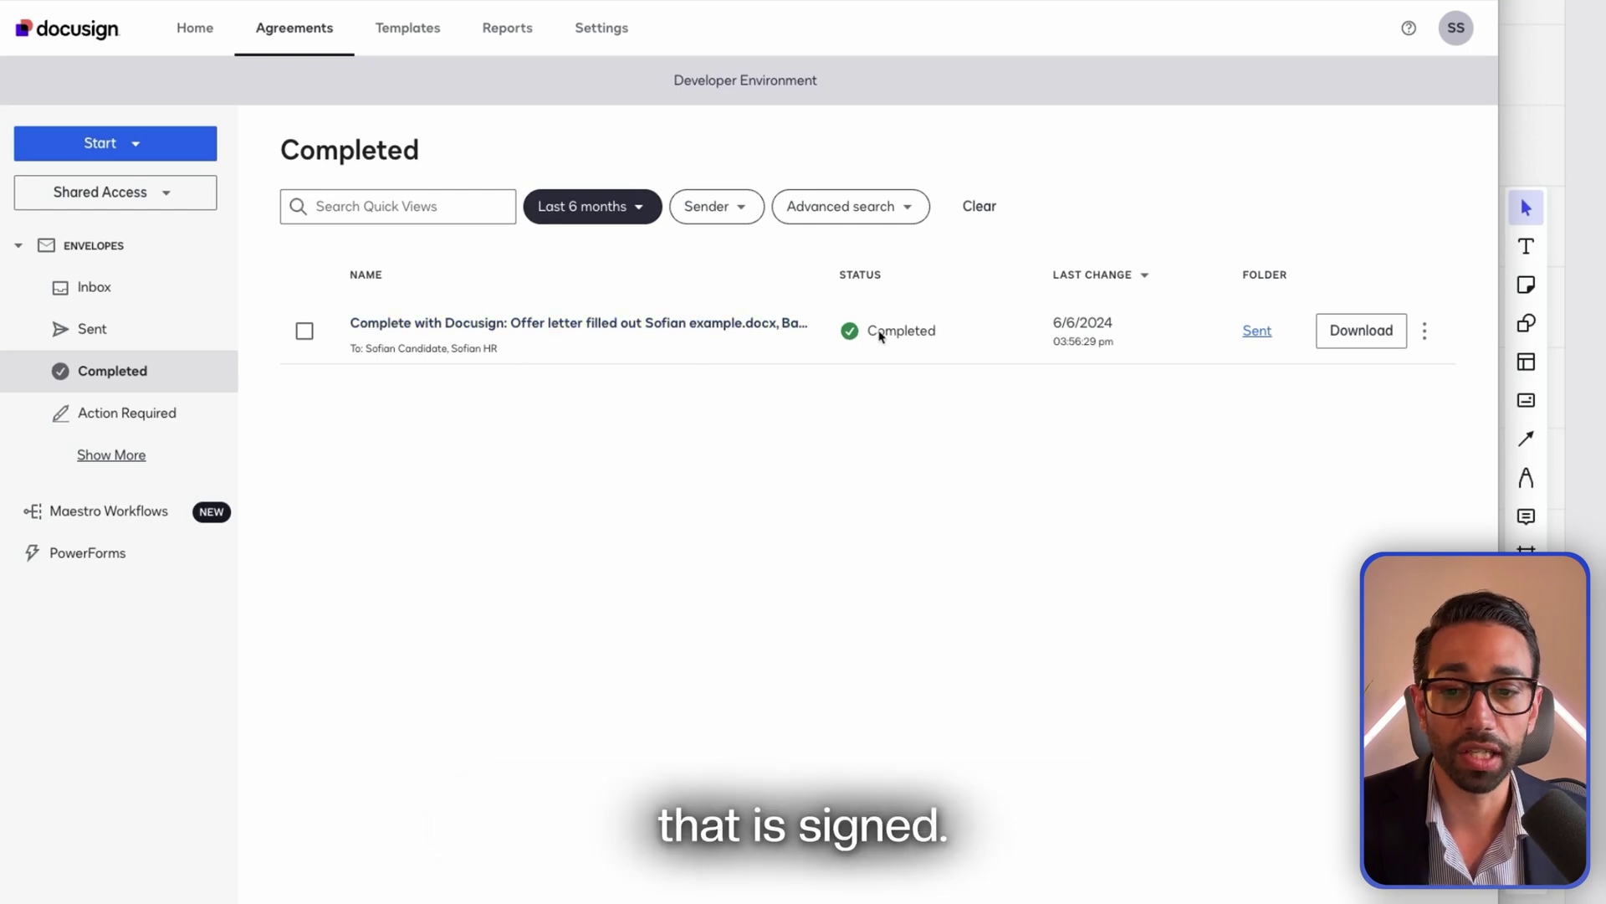
{"action": "left_click", "coordinate": [1425, 331]}
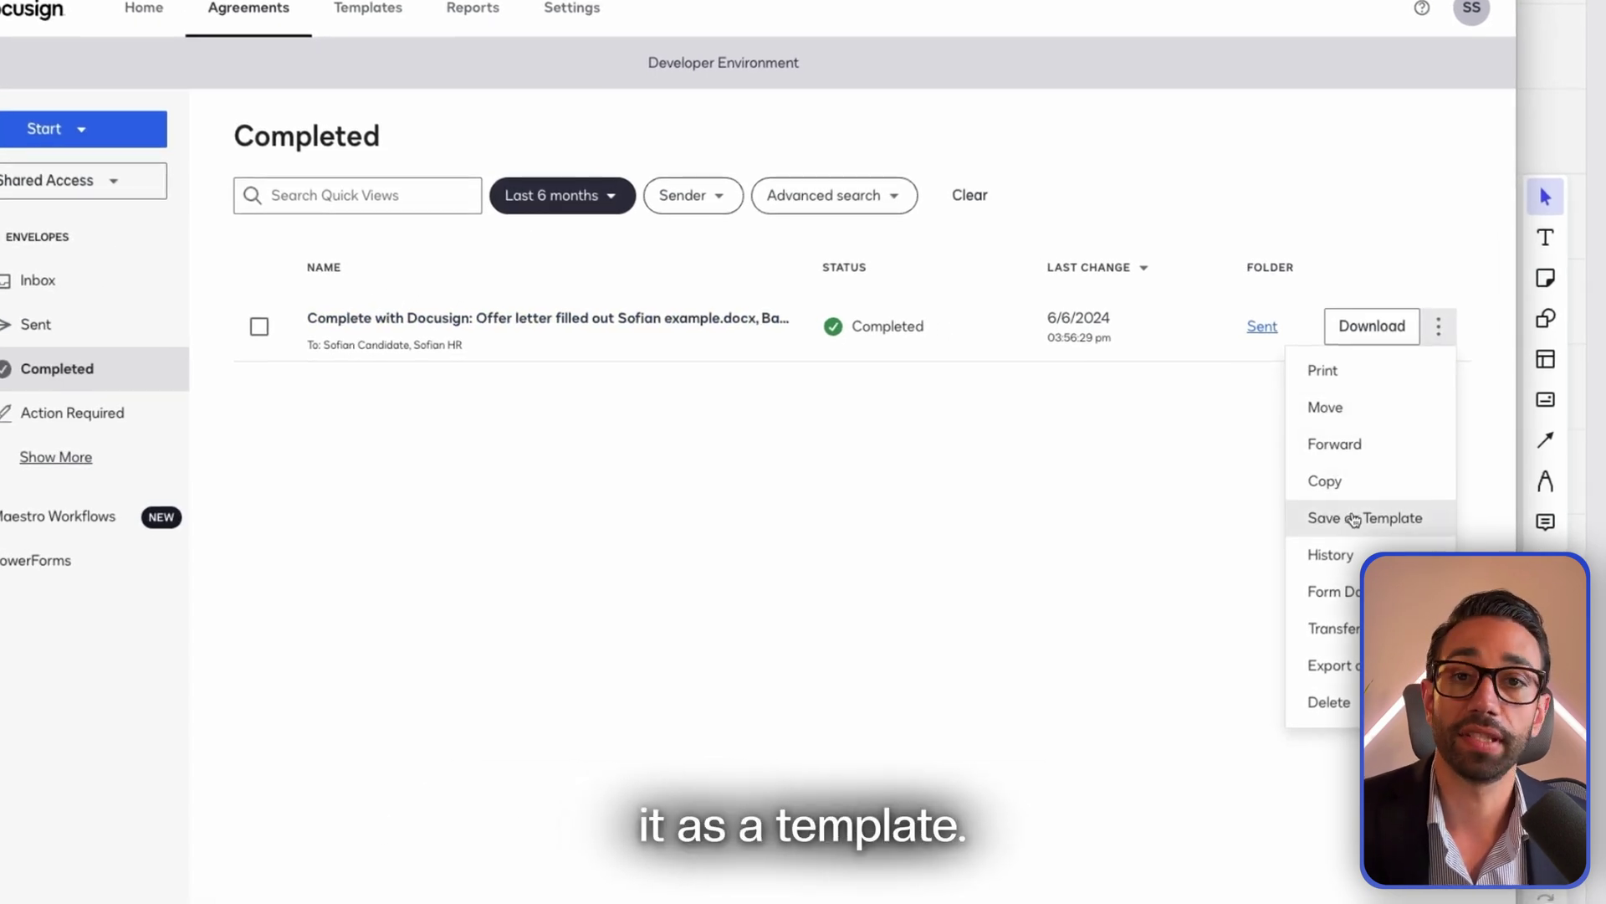
Save the signed envelope as a template named 'Offer letter + Bank'
{"action": "left_click", "coordinate": [1343, 514]}
{"action": "left_click", "coordinate": [192, 128]}
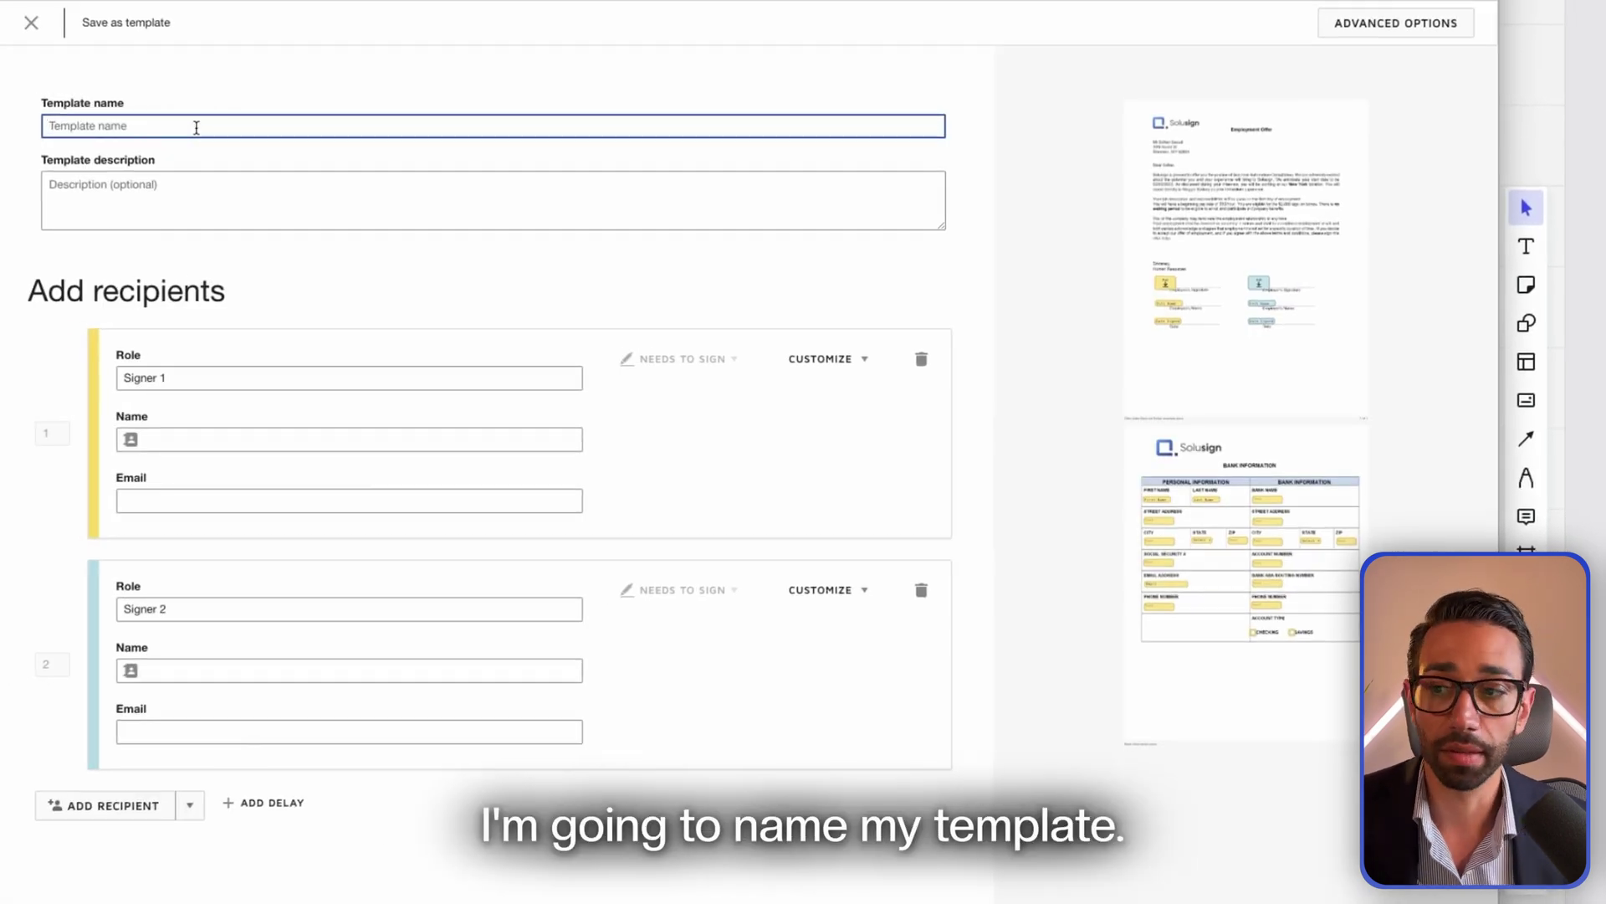
{"action": "type", "text": "Of"}
{"action": "type", "text": "fer letter"}
{"action": "type", "text": " + "}
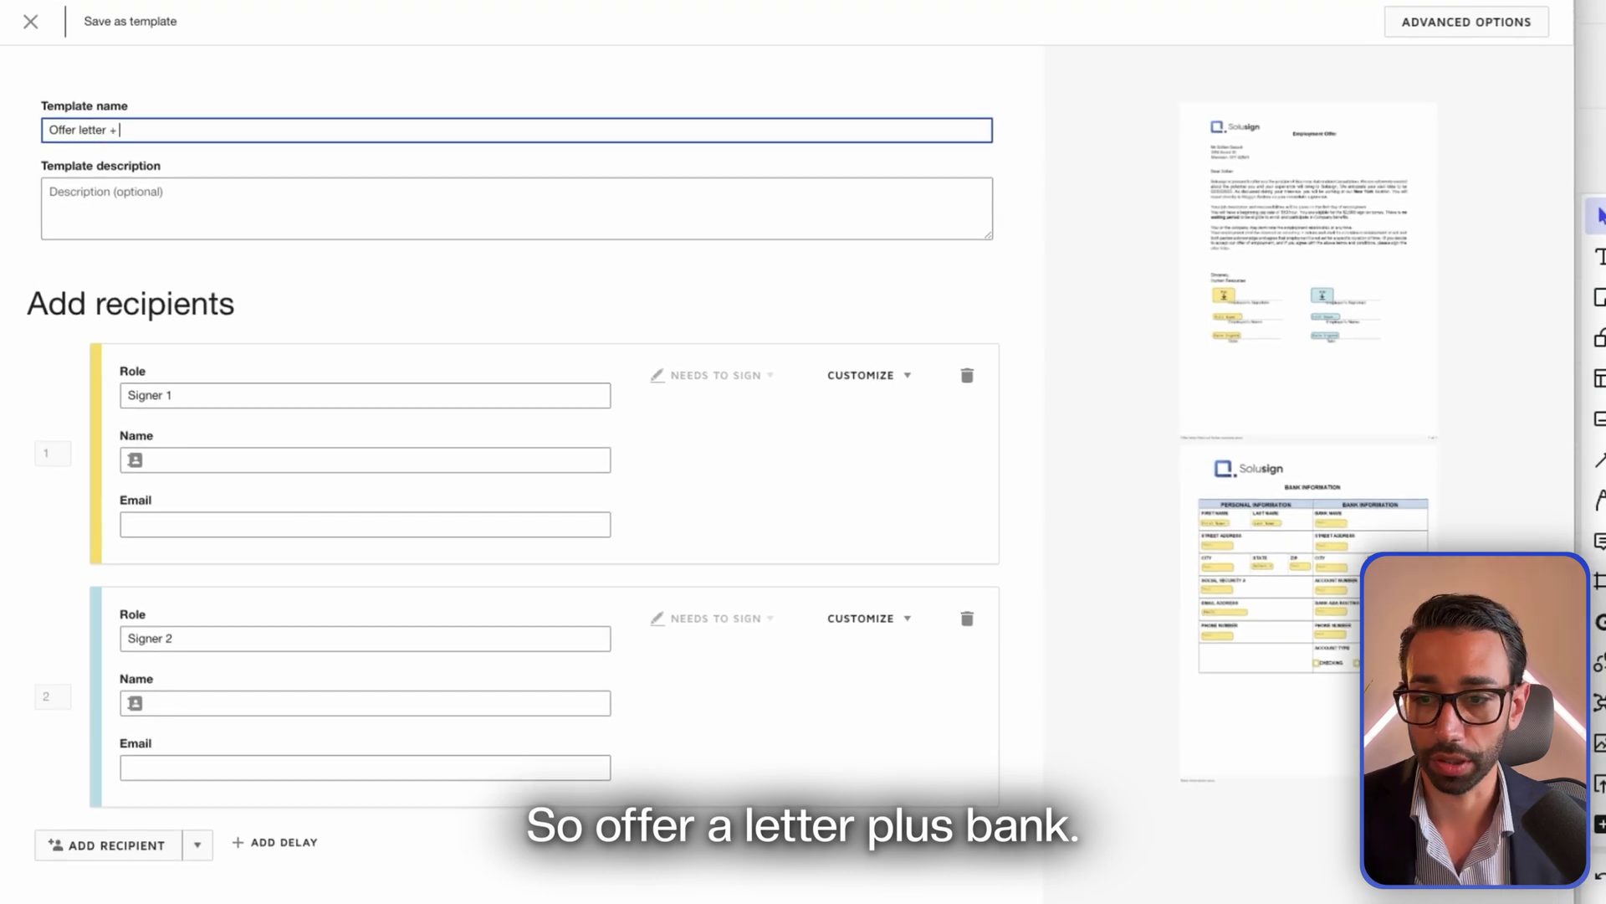
{"action": "type", "text": "Bank"}
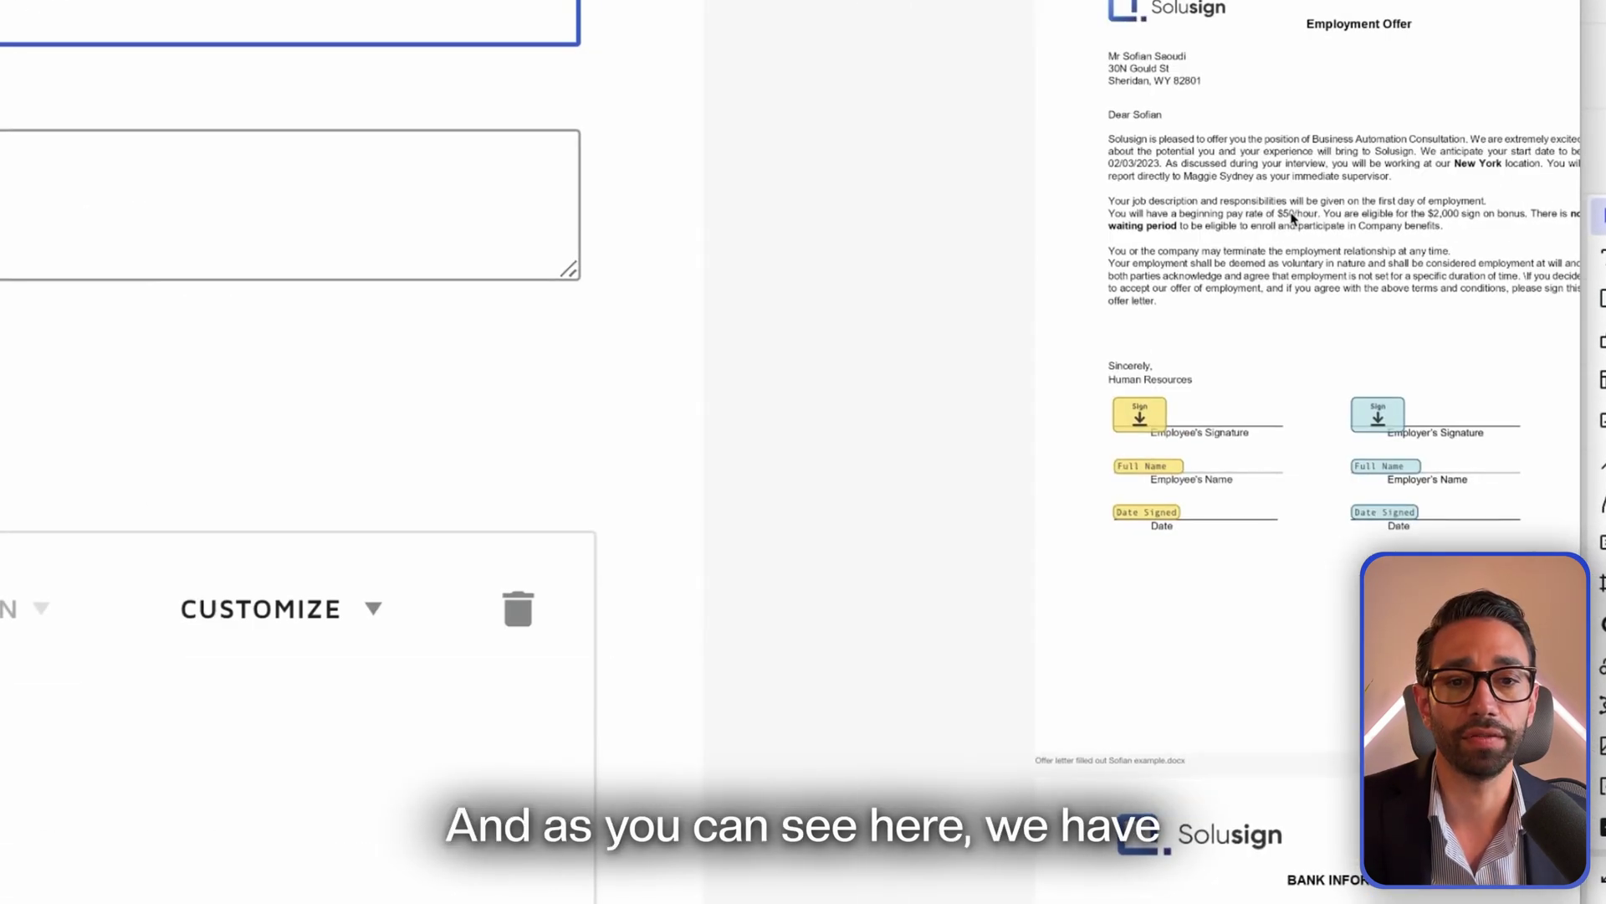
{"action": "scroll", "coordinate": [1180, 493], "scroll_direction": "down", "scroll_amount": 5}
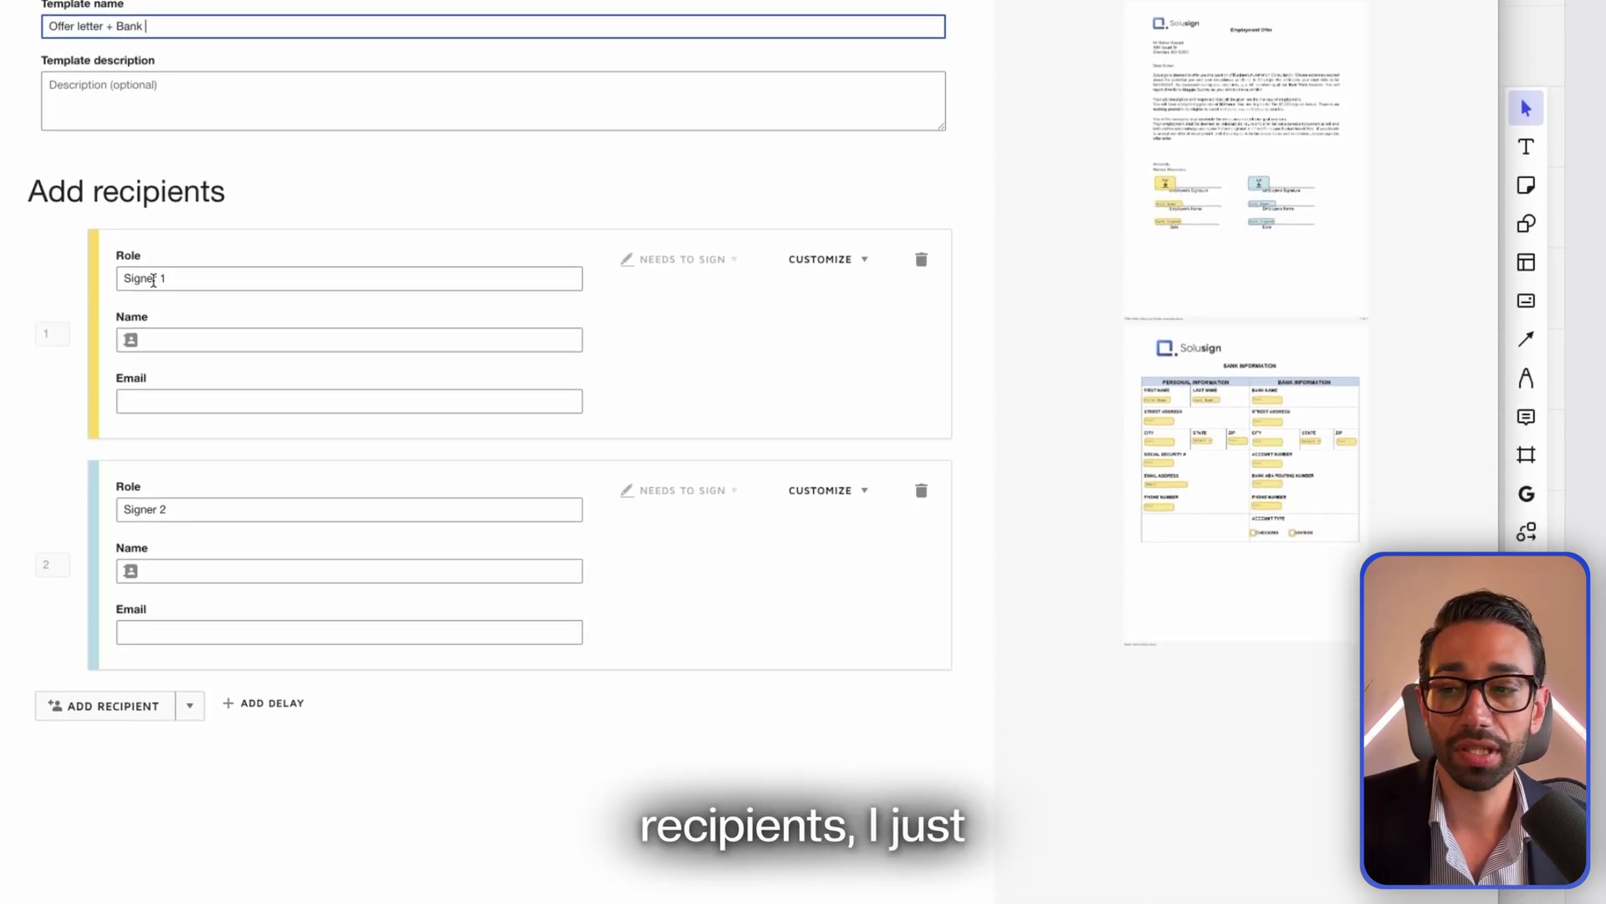
Rename the recipient roles to Candidate and HR, fill in HR's e-mail, and continue to fields
{"action": "left_click_drag", "start_coordinate": [118, 278], "coordinate": [176, 278]}
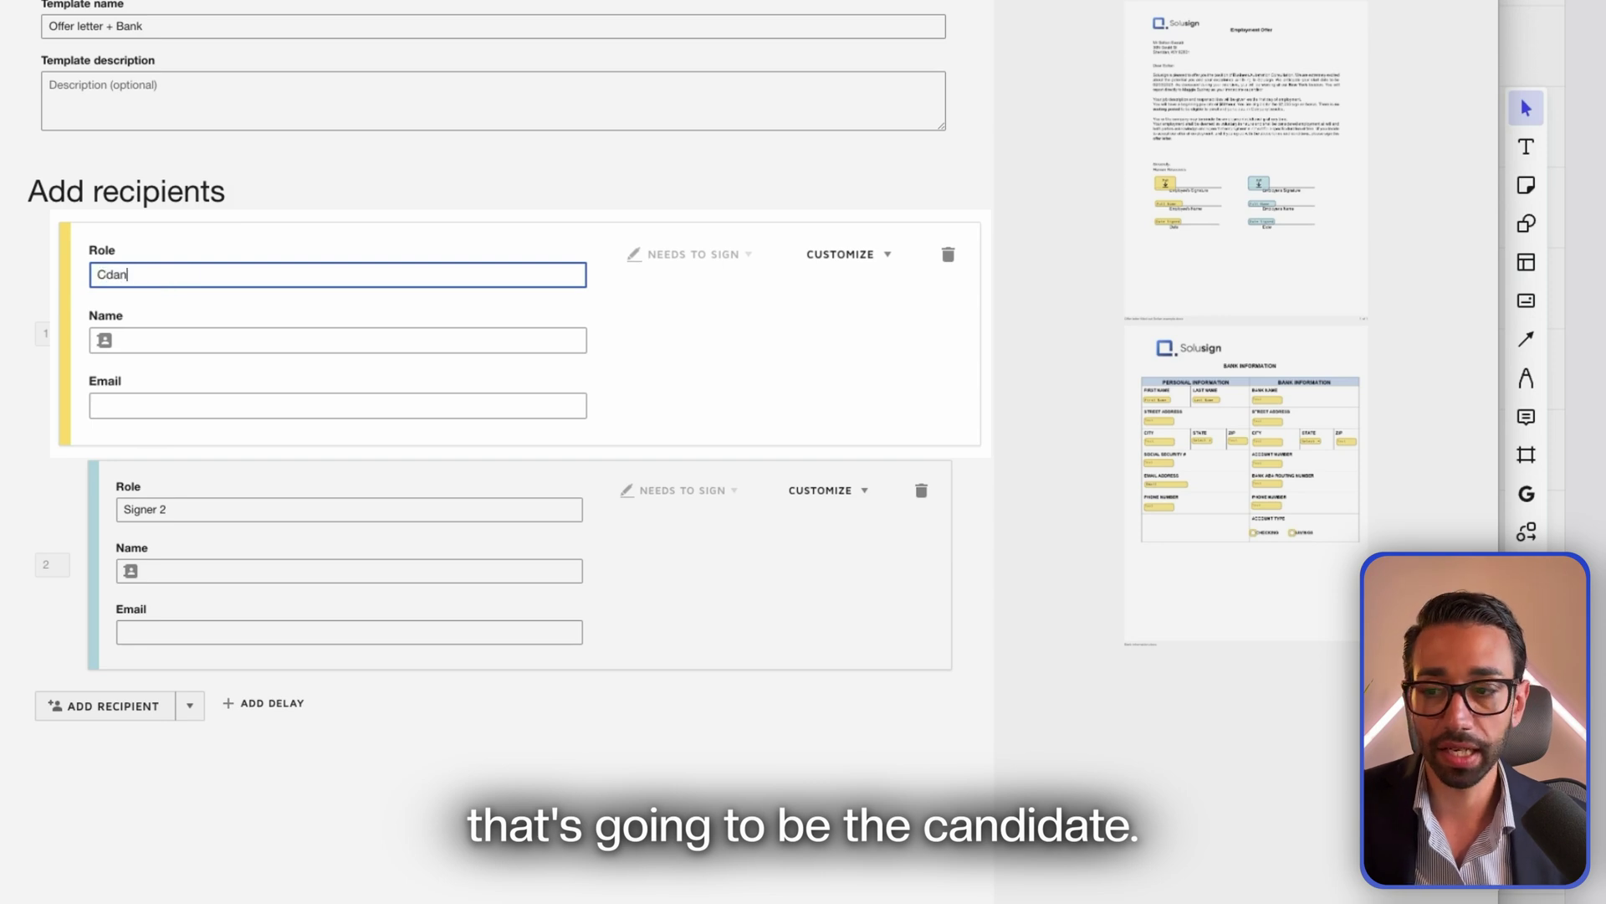
{"action": "type", "text": "idate"}
{"action": "left_click", "coordinate": [143, 505]}
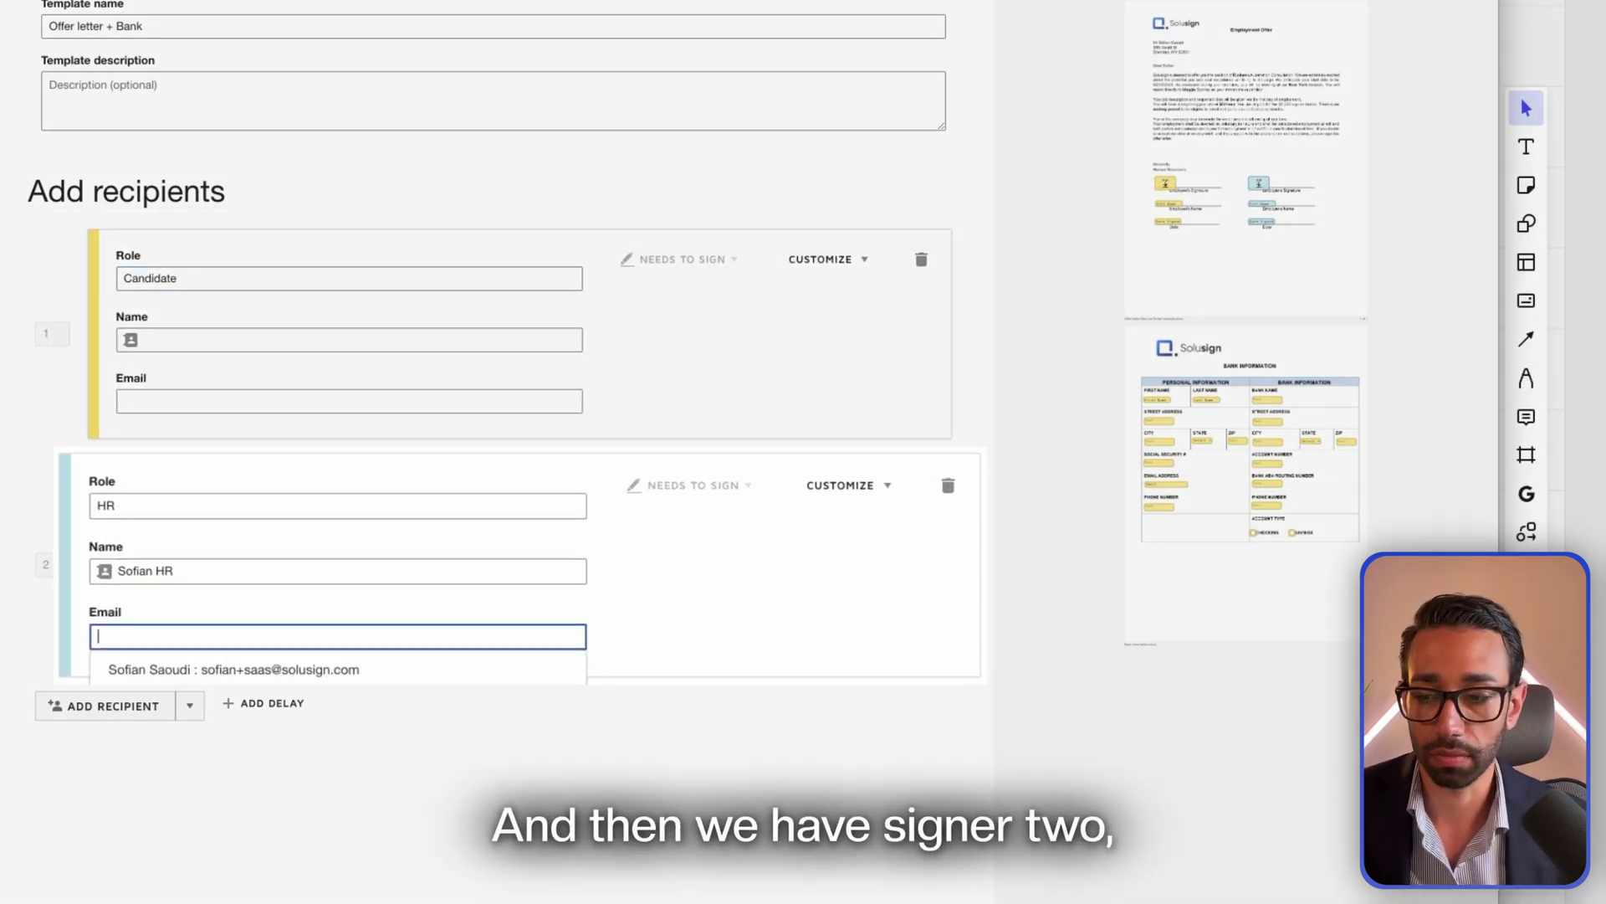
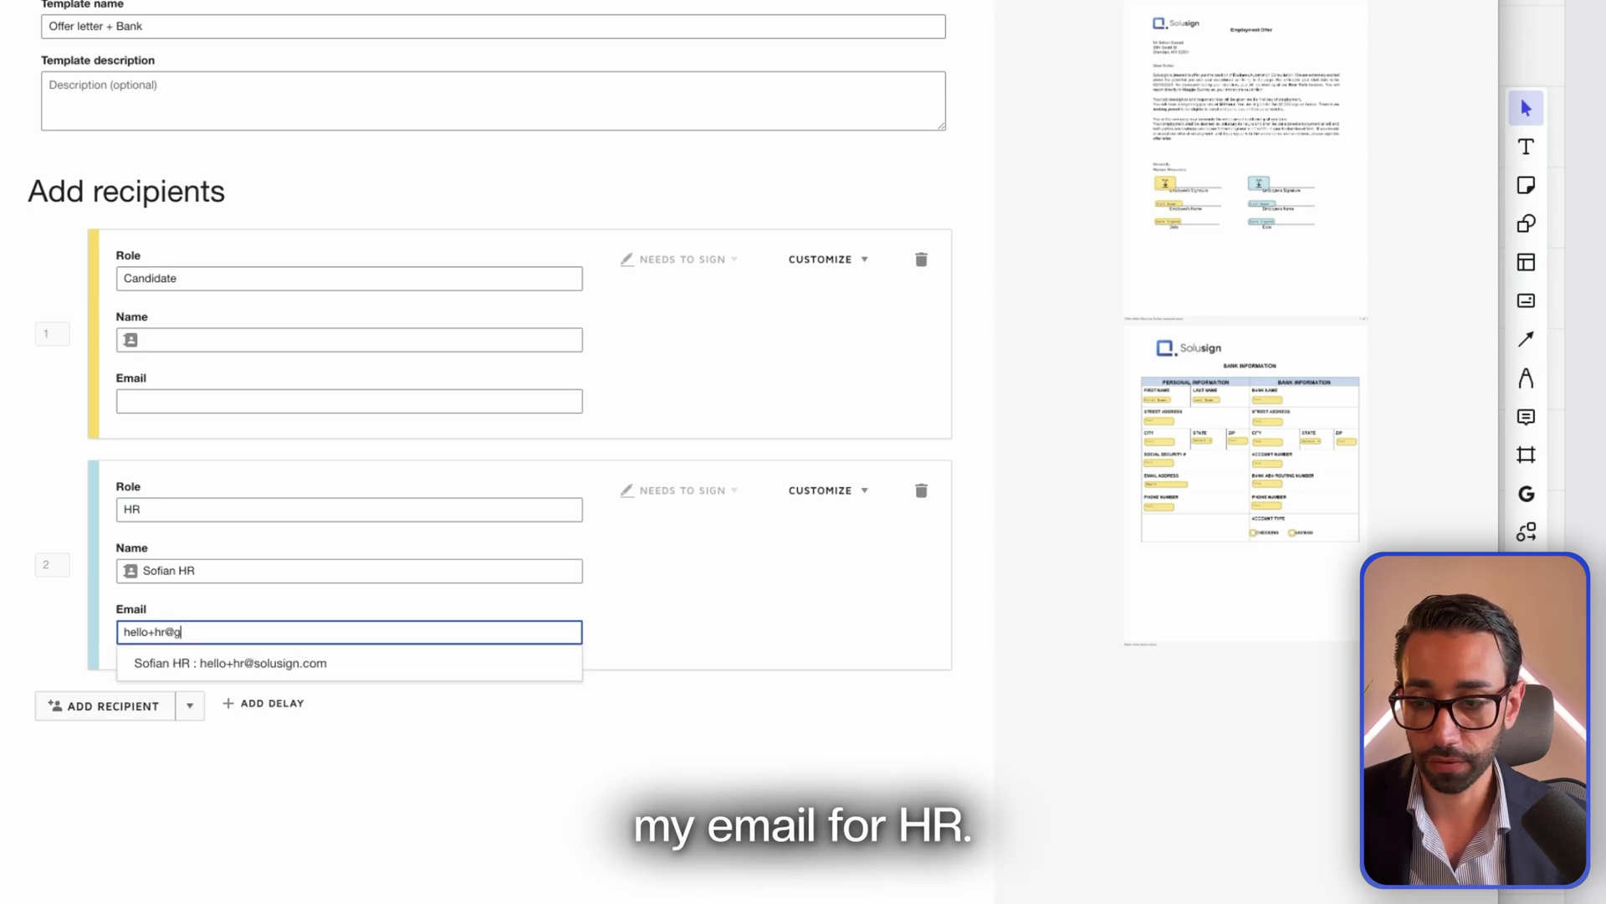
{"action": "key", "text": "Down"}
{"action": "key", "text": "Return"}
{"action": "scroll", "coordinate": [312, 311], "scroll_direction": "down", "scroll_amount": 3}
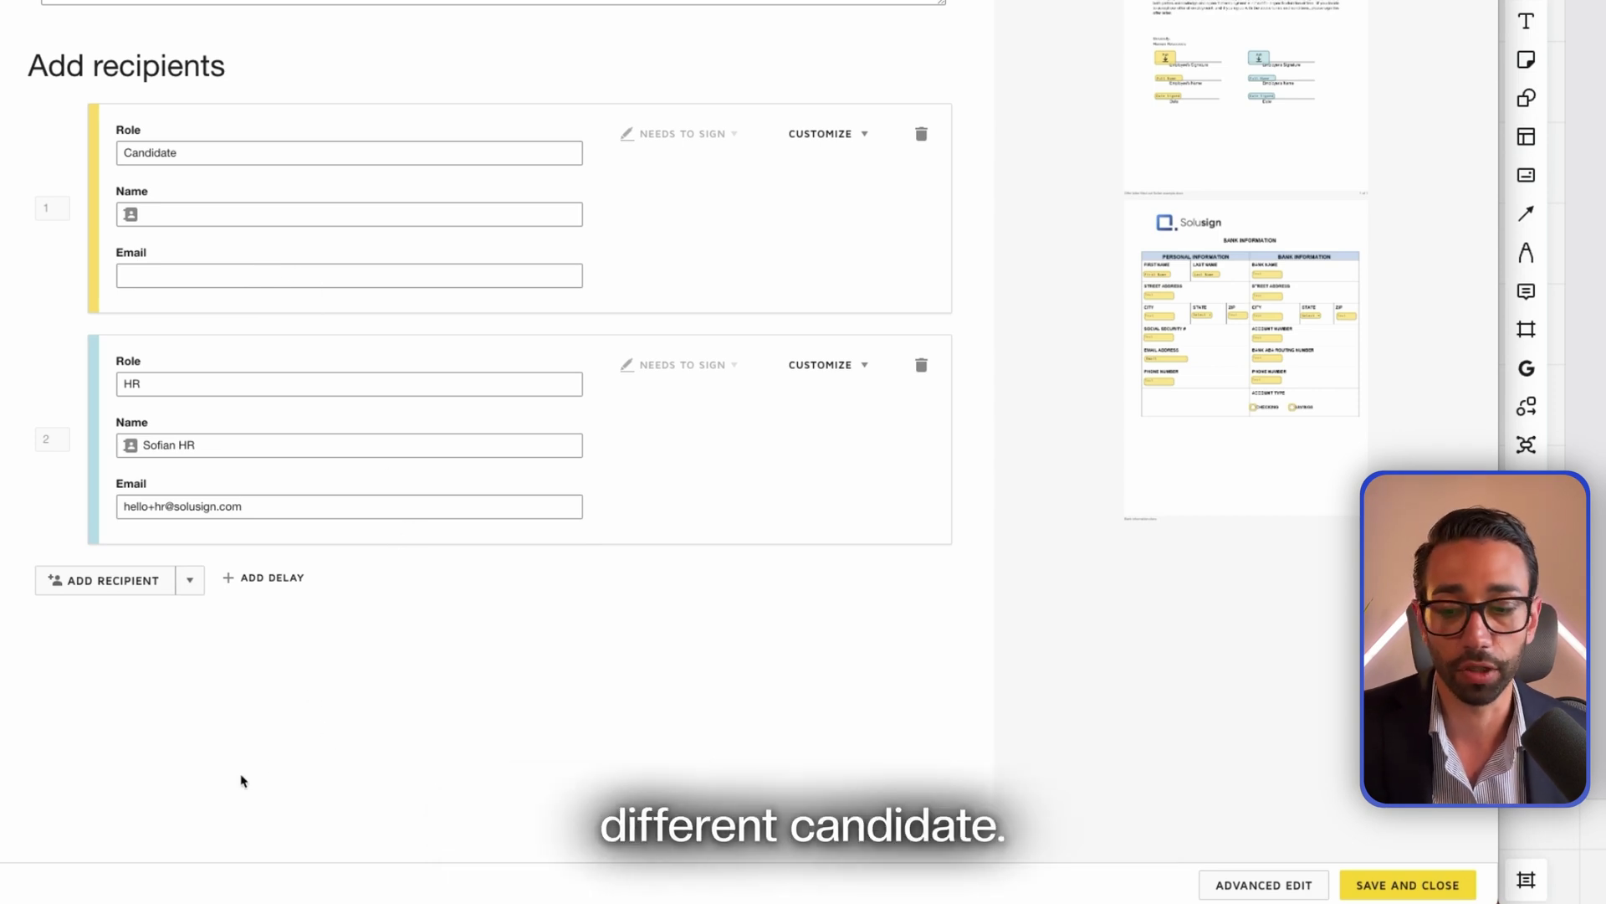
{"action": "left_click", "coordinate": [1414, 884]}
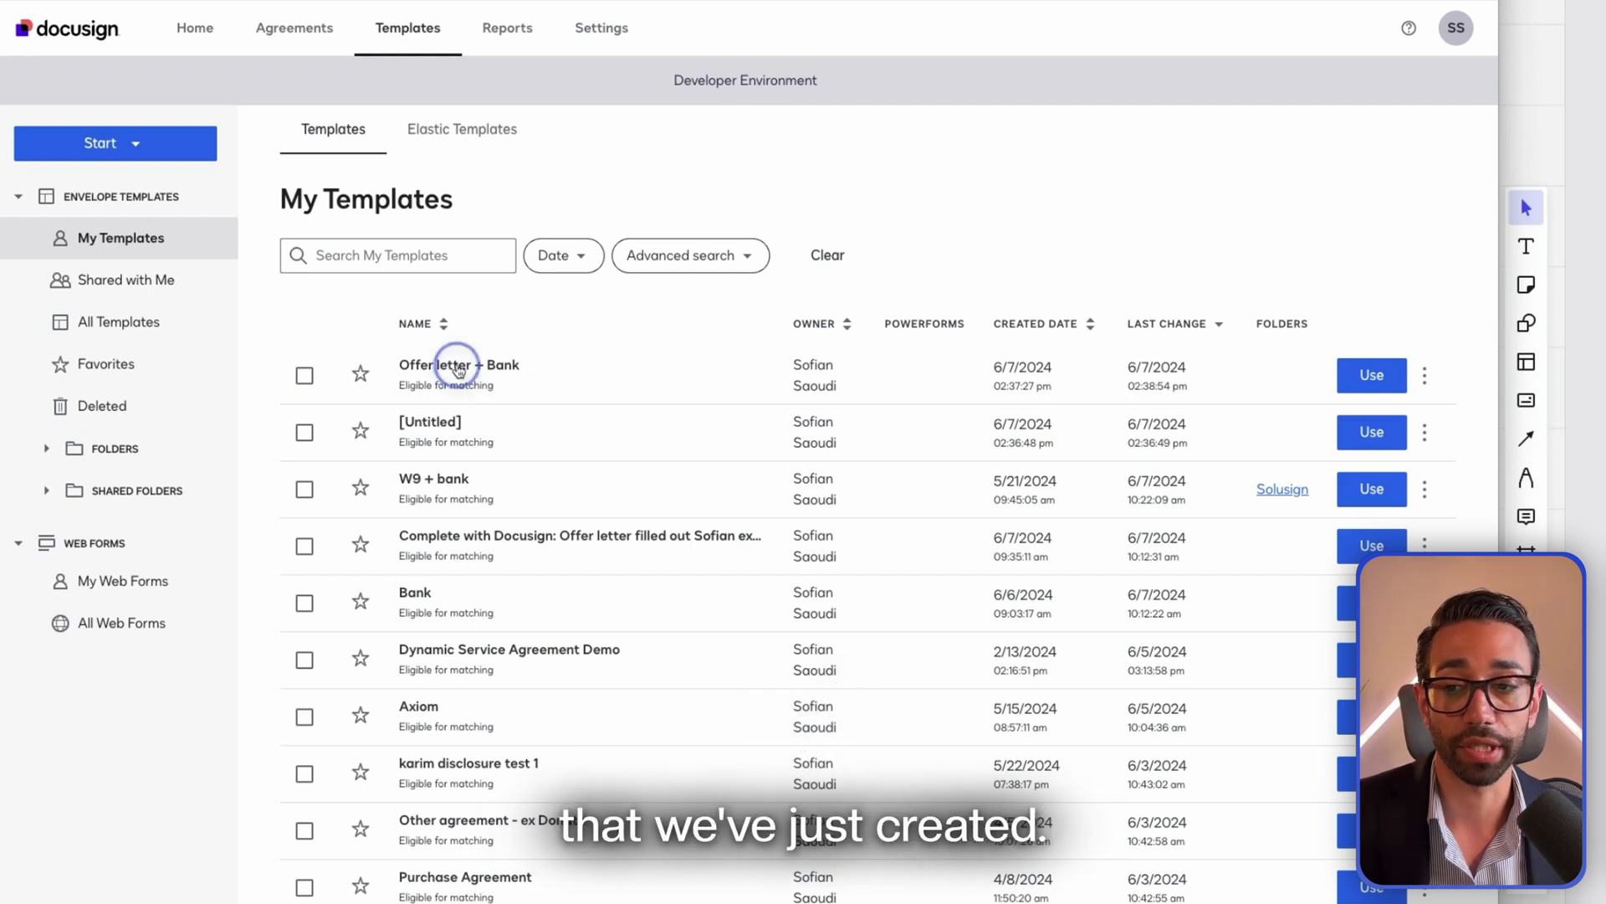
Open the Offer letter + Bank template's details from My Templates
{"action": "left_click", "coordinate": [458, 368]}
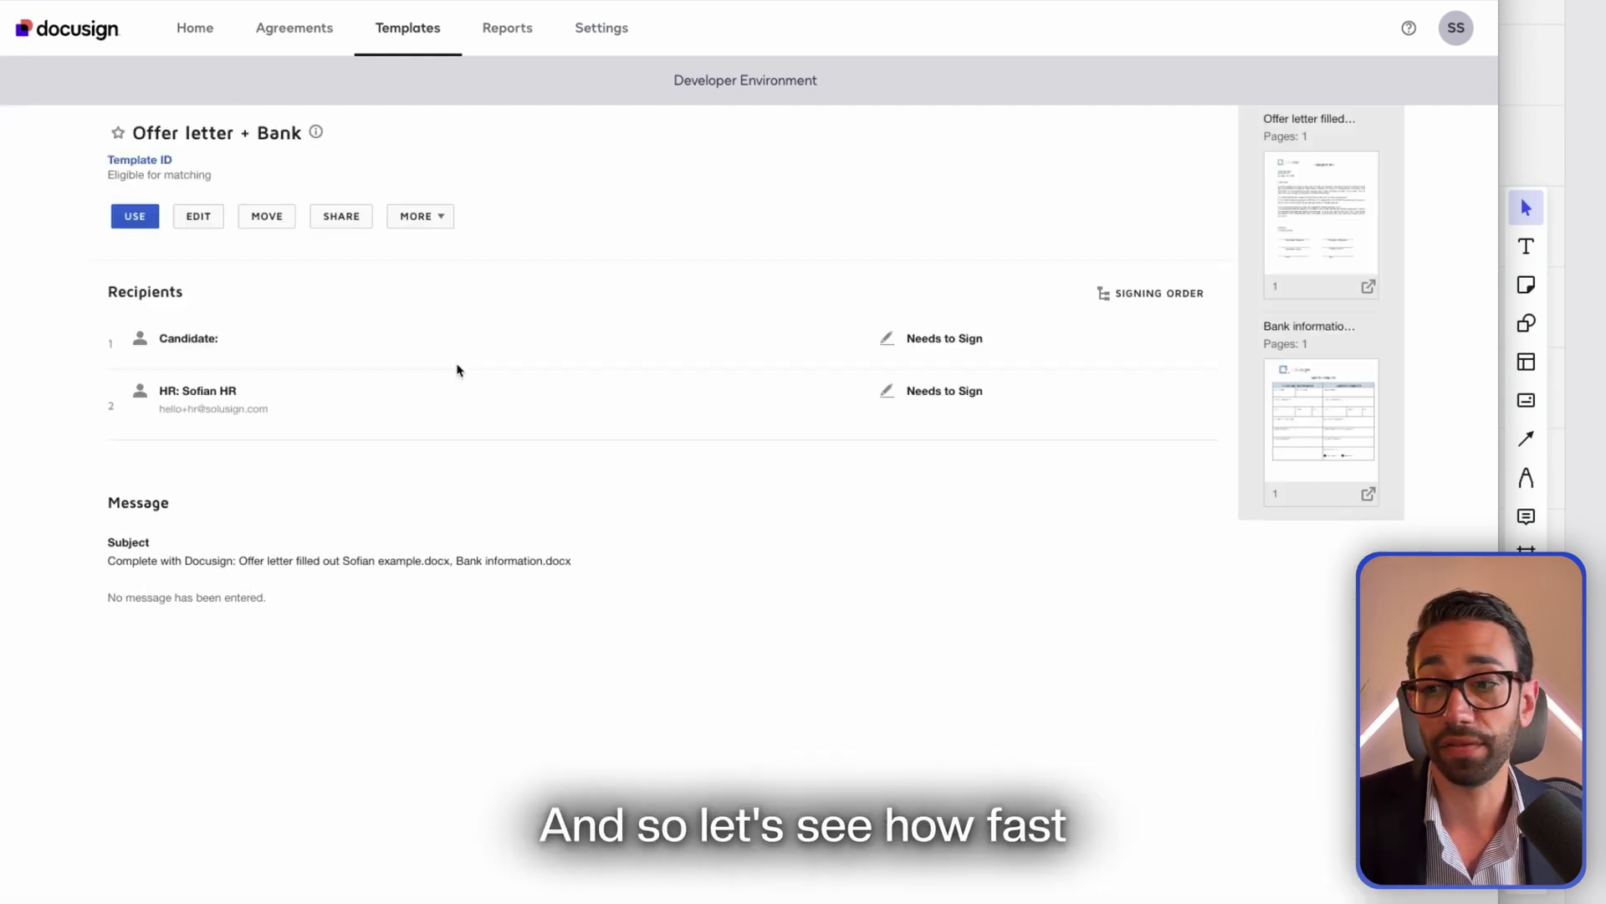
Use the Offer letter + Bank template, enter the candidate's name and e-mail, and send
{"action": "left_click", "coordinate": [134, 216]}
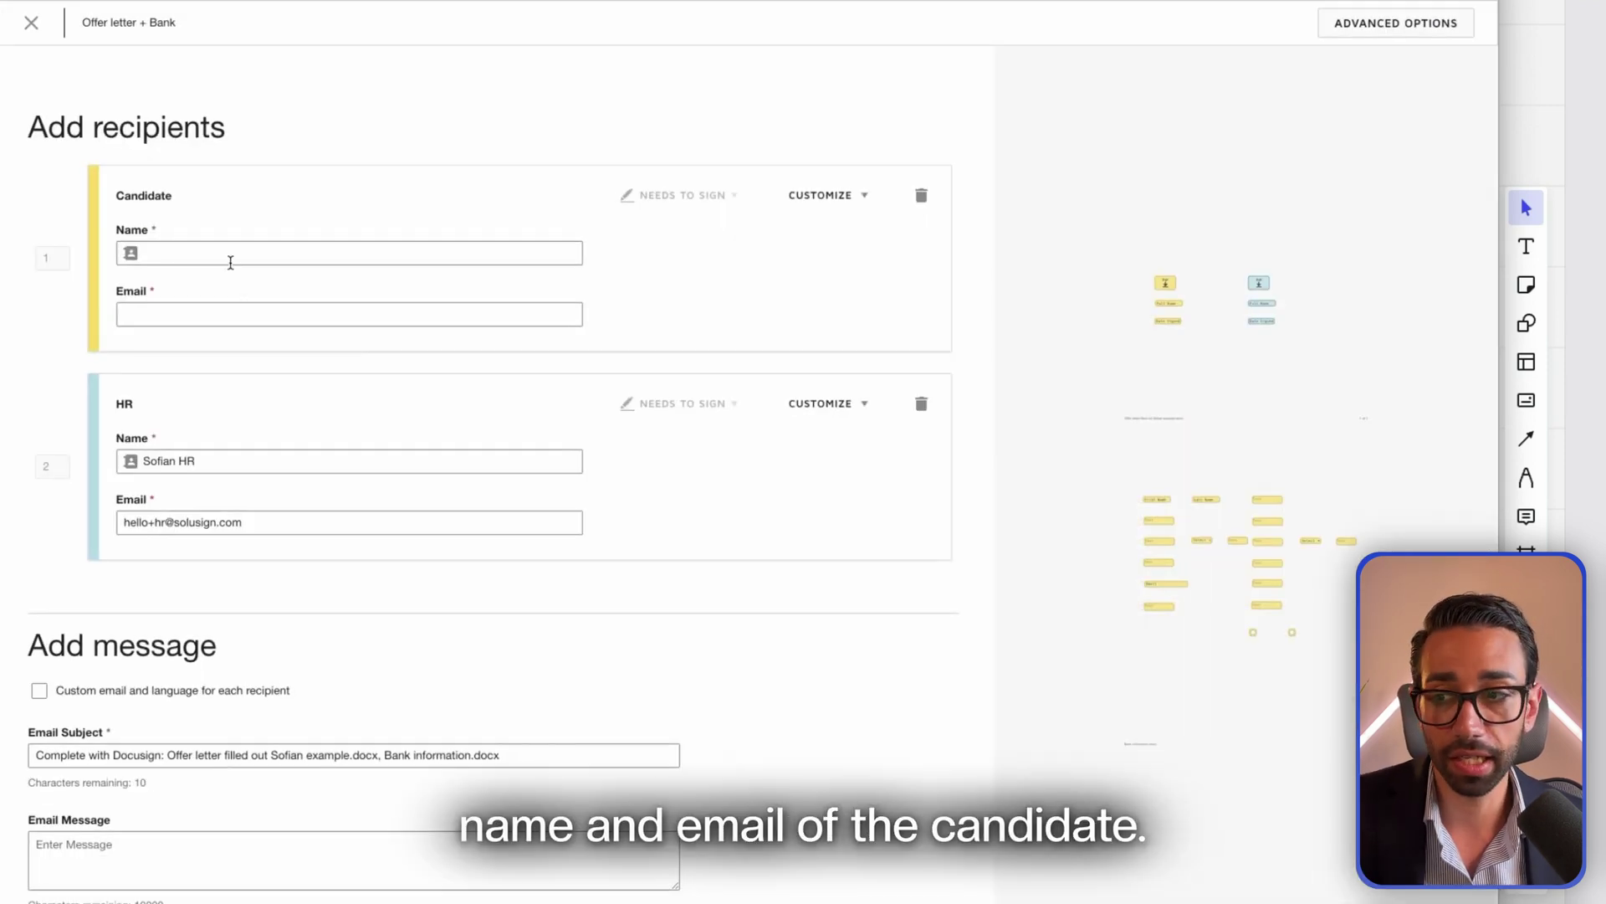
{"action": "left_click", "coordinate": [229, 253]}
{"action": "type", "text": "So"}
{"action": "type", "text": "fian Candidate"}
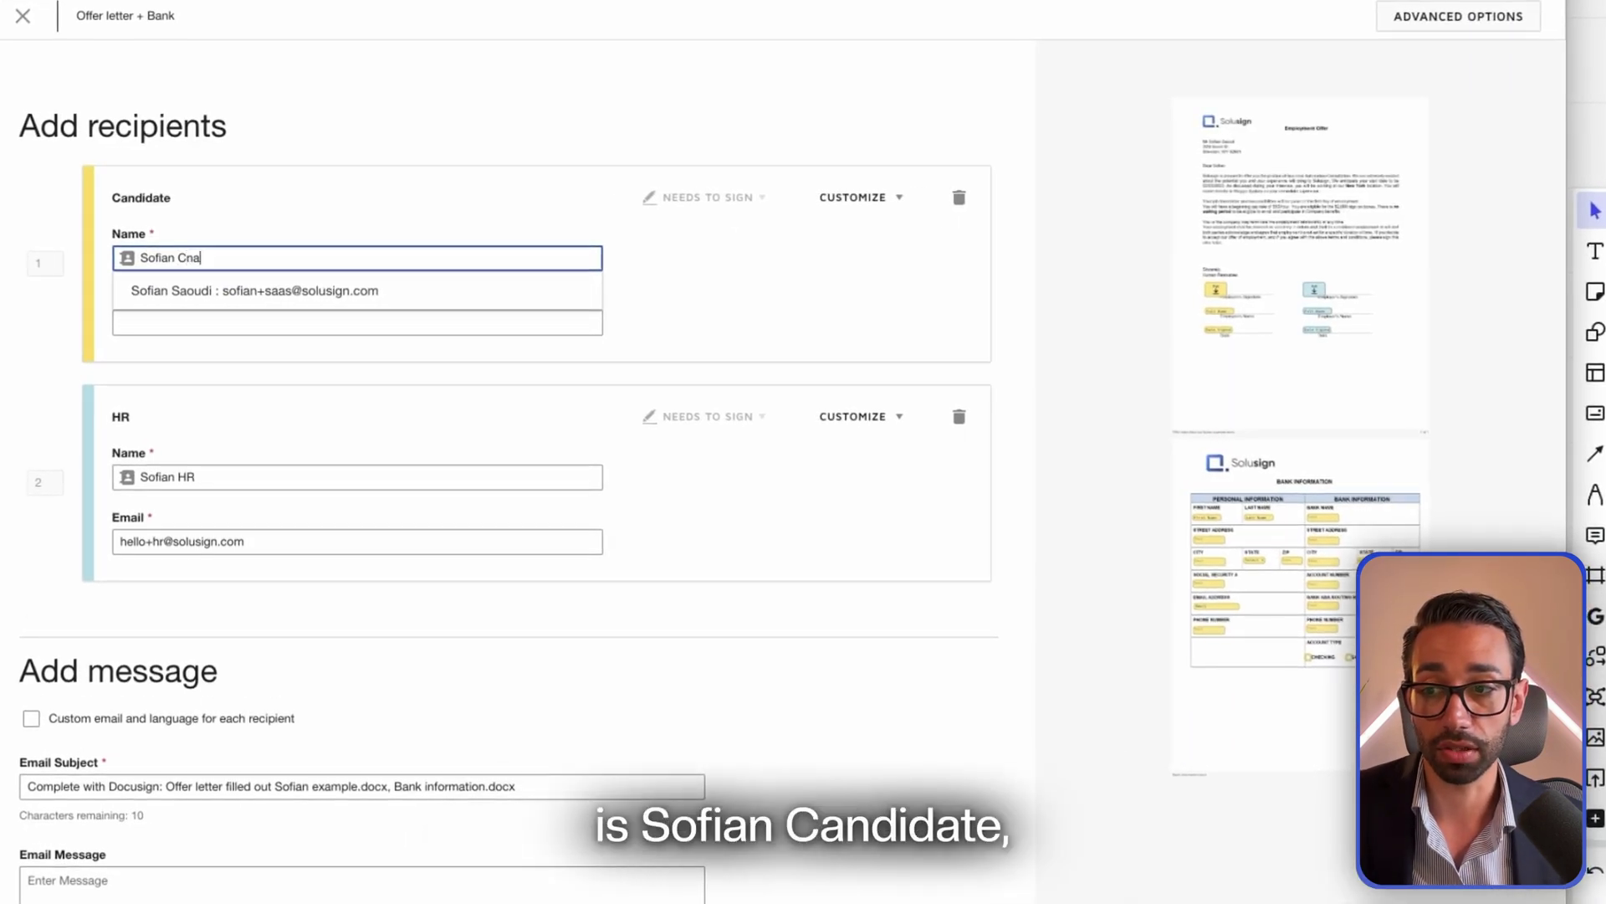
{"action": "left_click", "coordinate": [251, 323]}
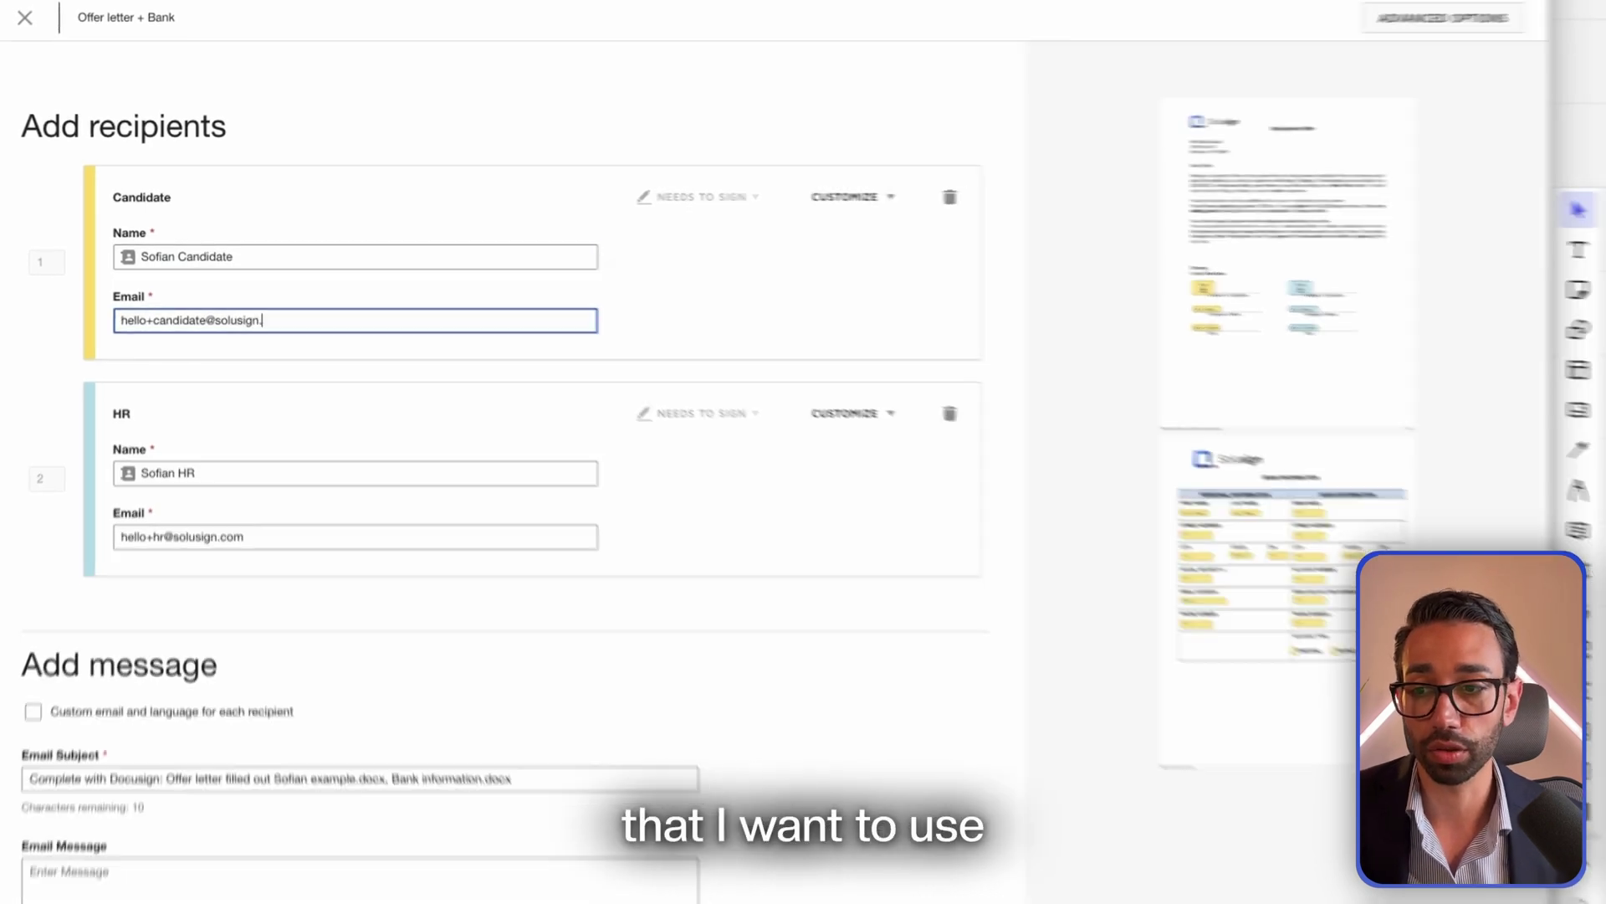
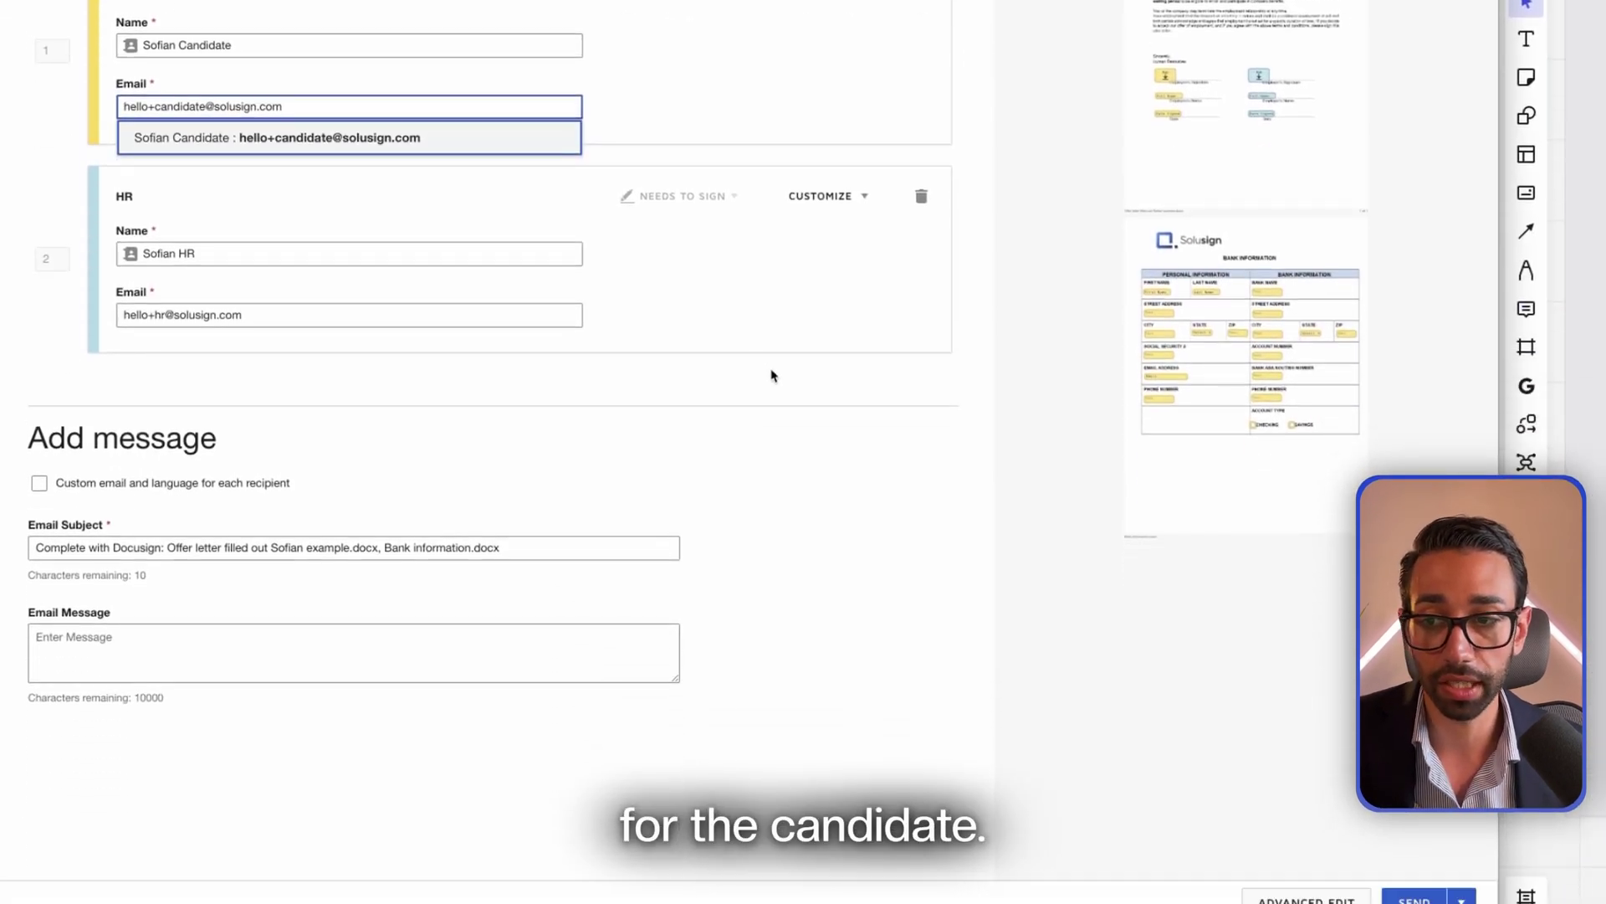
{"action": "left_click", "coordinate": [1414, 882]}
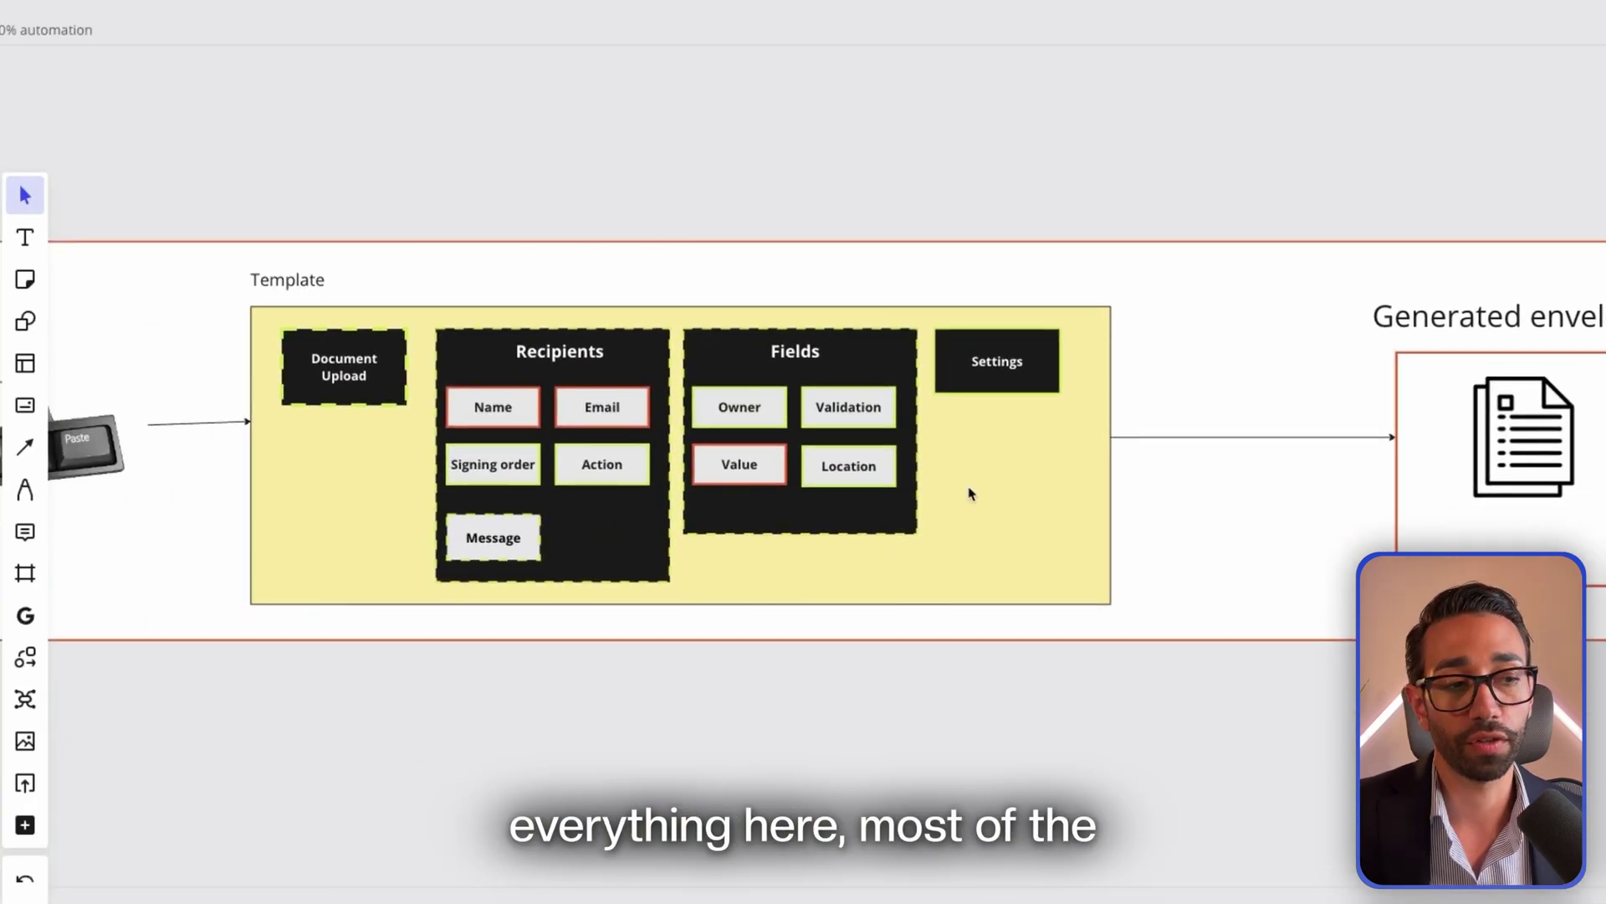
{"action": "scroll", "coordinate": [869, 594], "scroll_direction": "down", "scroll_amount": 5}
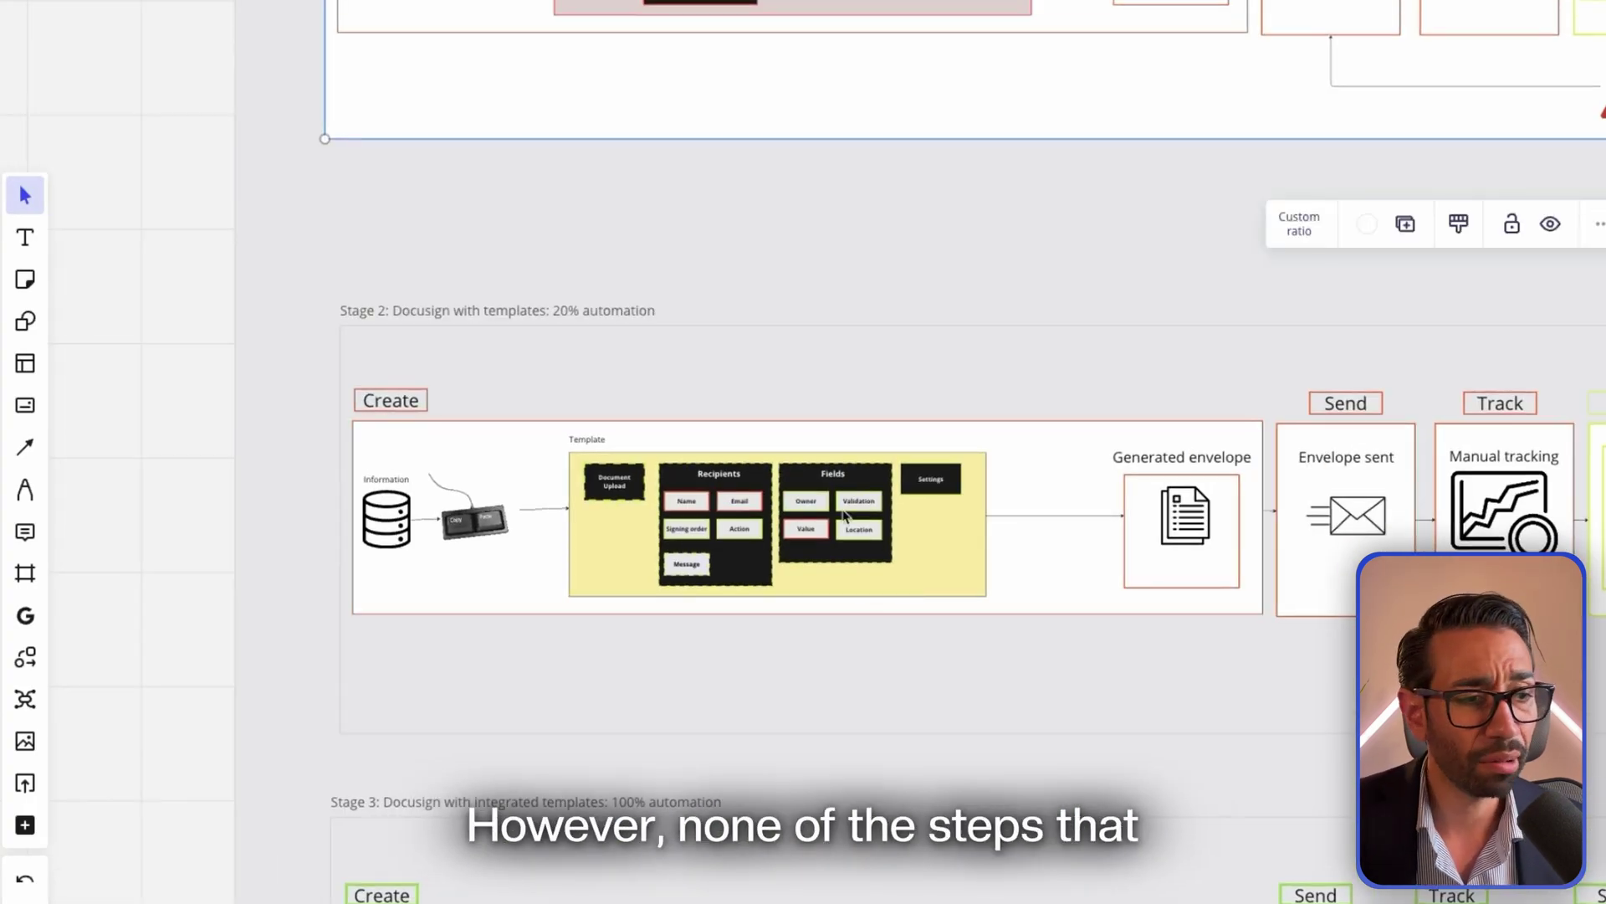
{"action": "scroll", "coordinate": [1124, 563], "scroll_direction": "up", "scroll_amount": 3}
{"action": "scroll", "coordinate": [652, 491], "scroll_direction": "right", "scroll_amount": 2}
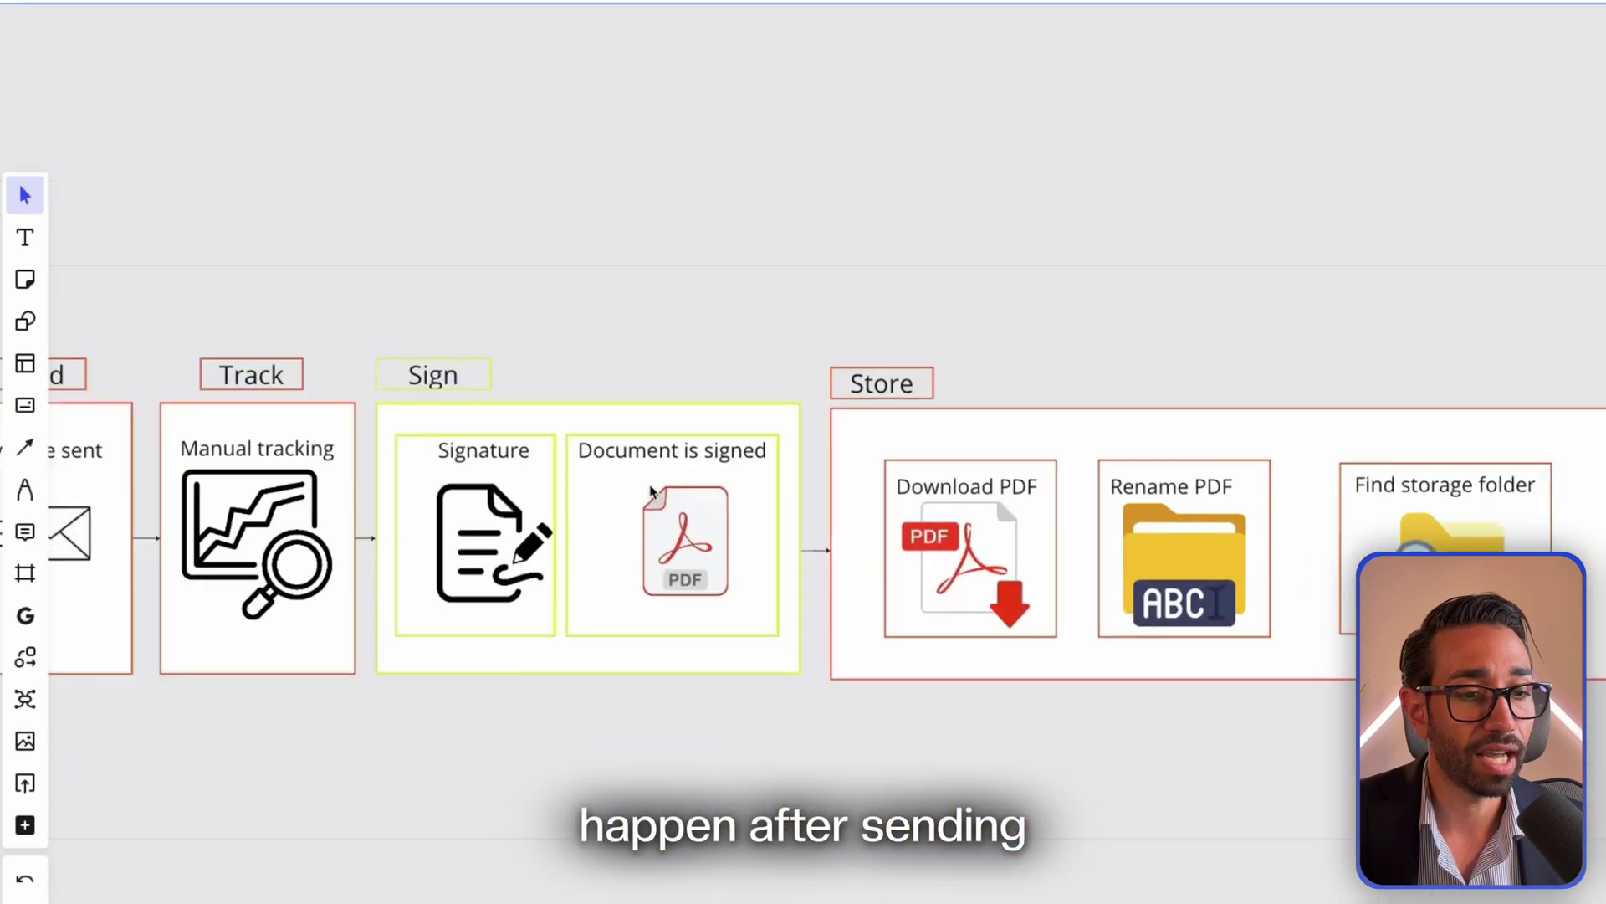
{"action": "scroll", "coordinate": [651, 490], "scroll_direction": "up", "scroll_amount": 1}
{"action": "scroll", "coordinate": [86, 309], "scroll_direction": "left", "scroll_amount": 8}
{"action": "scroll", "coordinate": [603, 473], "scroll_direction": "right", "scroll_amount": 4}
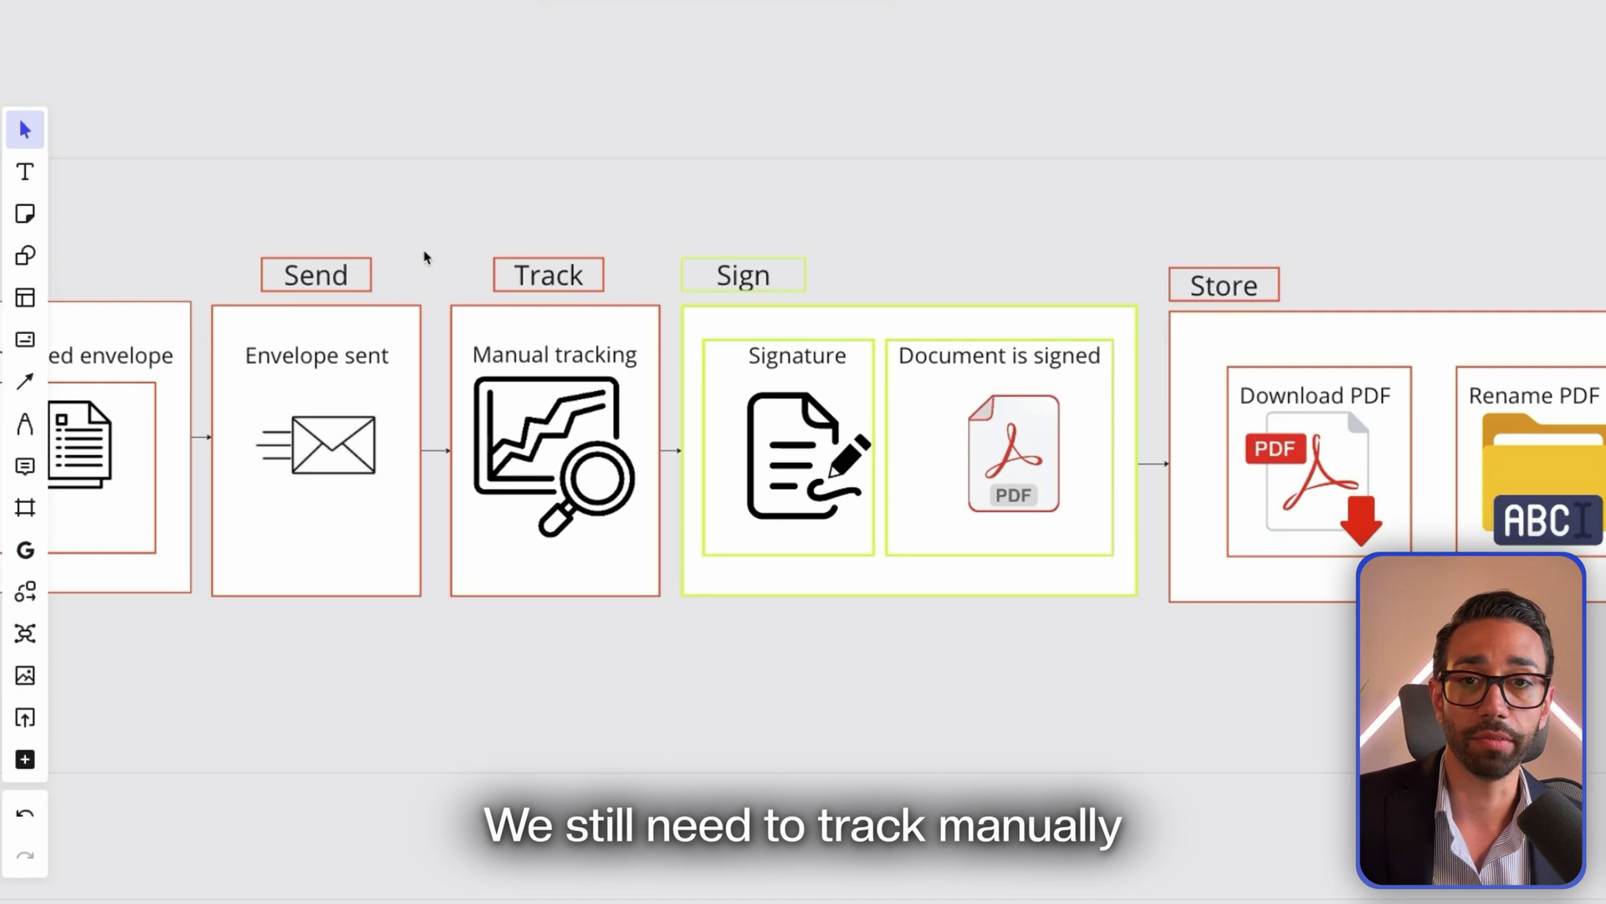
{"action": "scroll", "coordinate": [710, 354], "scroll_direction": "right", "scroll_amount": 10}
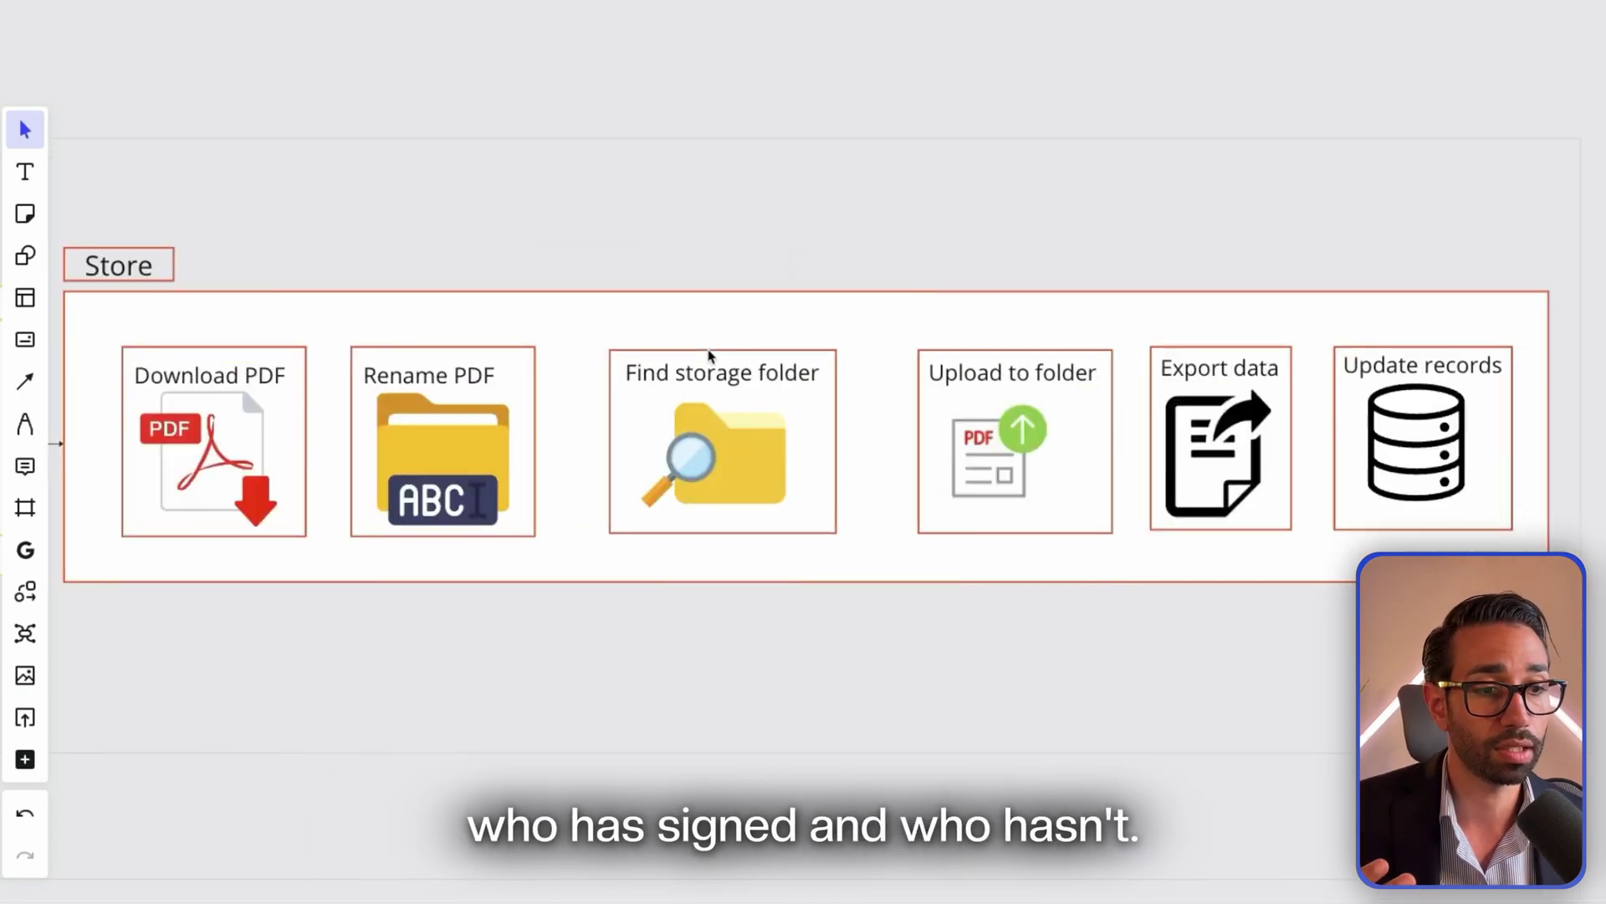
{"action": "scroll", "coordinate": [628, 369], "scroll_direction": "down", "scroll_amount": 3}
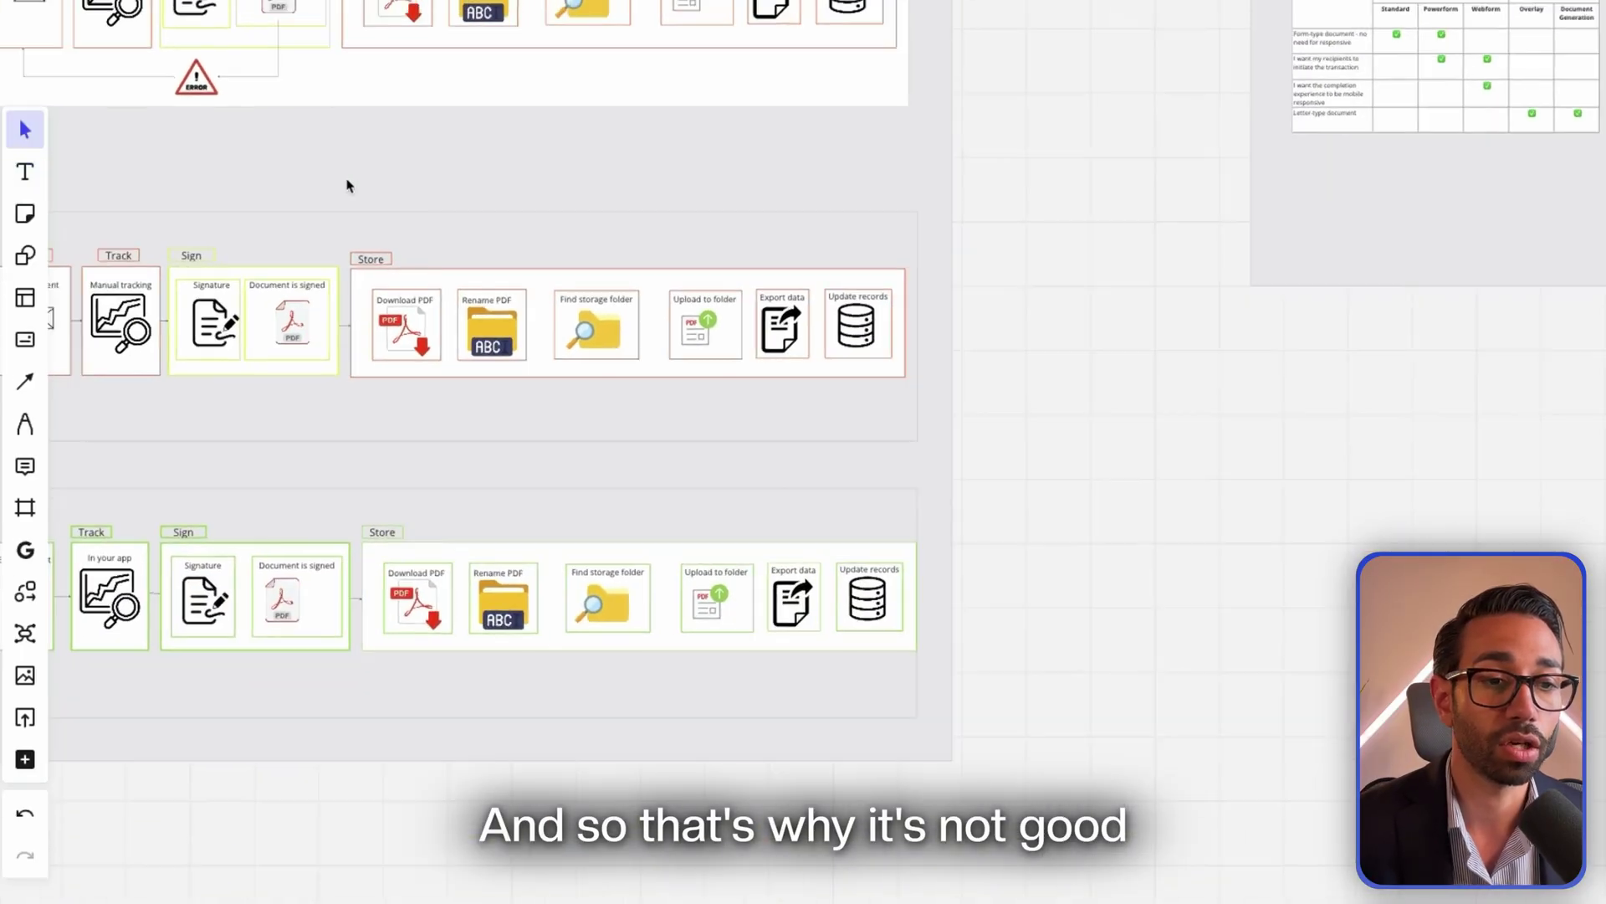
{"action": "scroll", "coordinate": [348, 184], "scroll_direction": "up", "scroll_amount": 5}
{"action": "scroll", "coordinate": [154, 216], "scroll_direction": "up", "scroll_amount": 5}
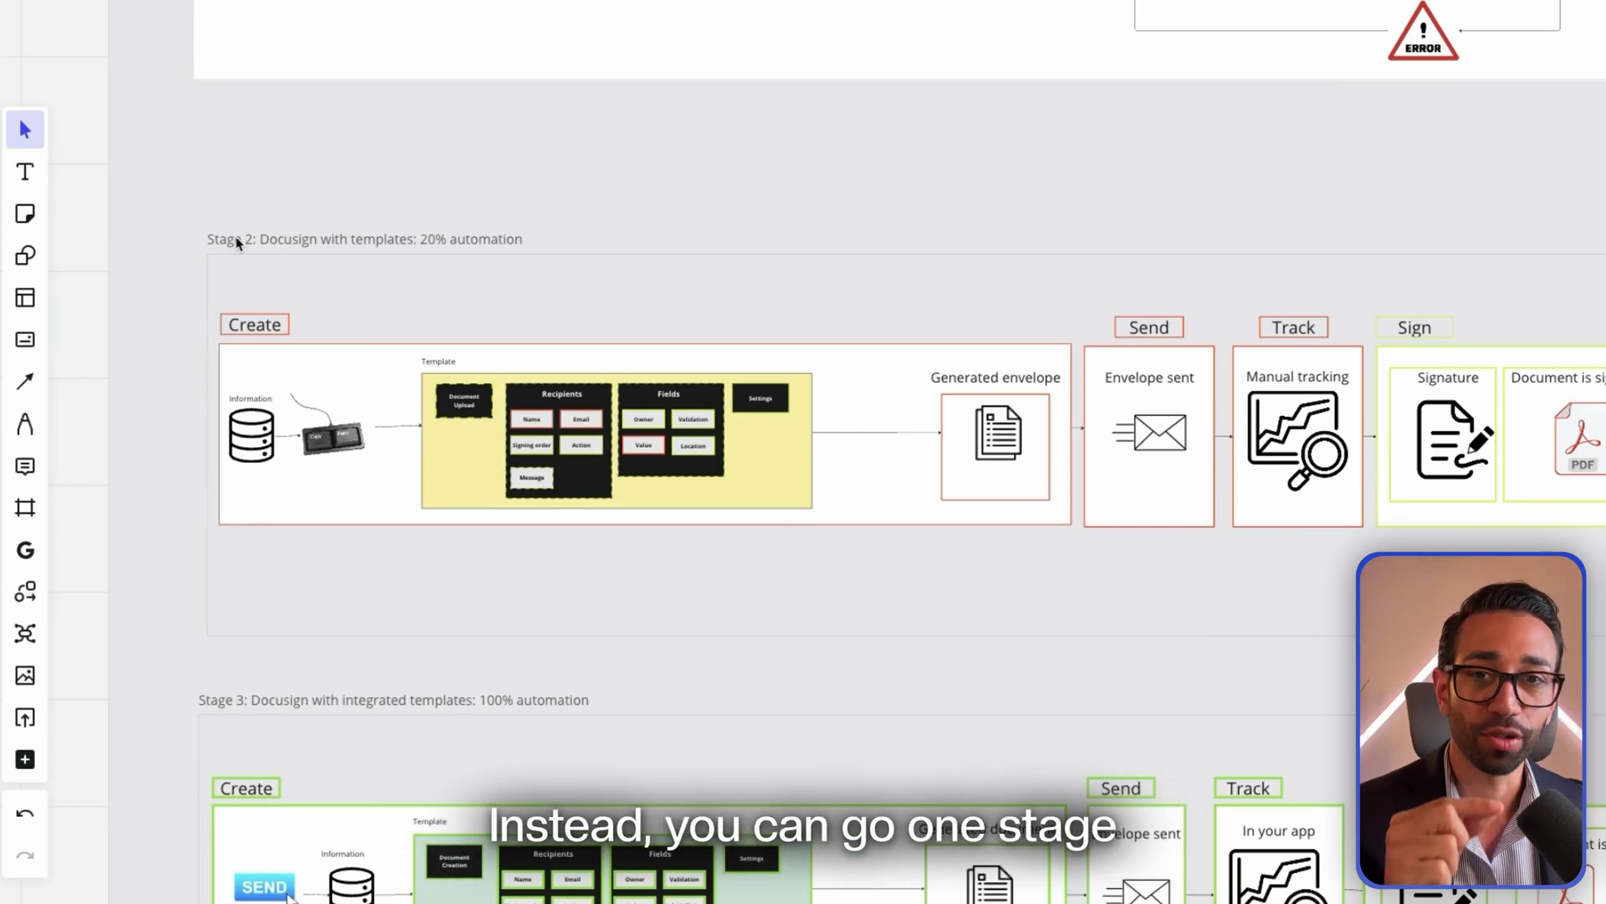
{"action": "scroll", "coordinate": [513, 504], "scroll_direction": "down", "scroll_amount": 3}
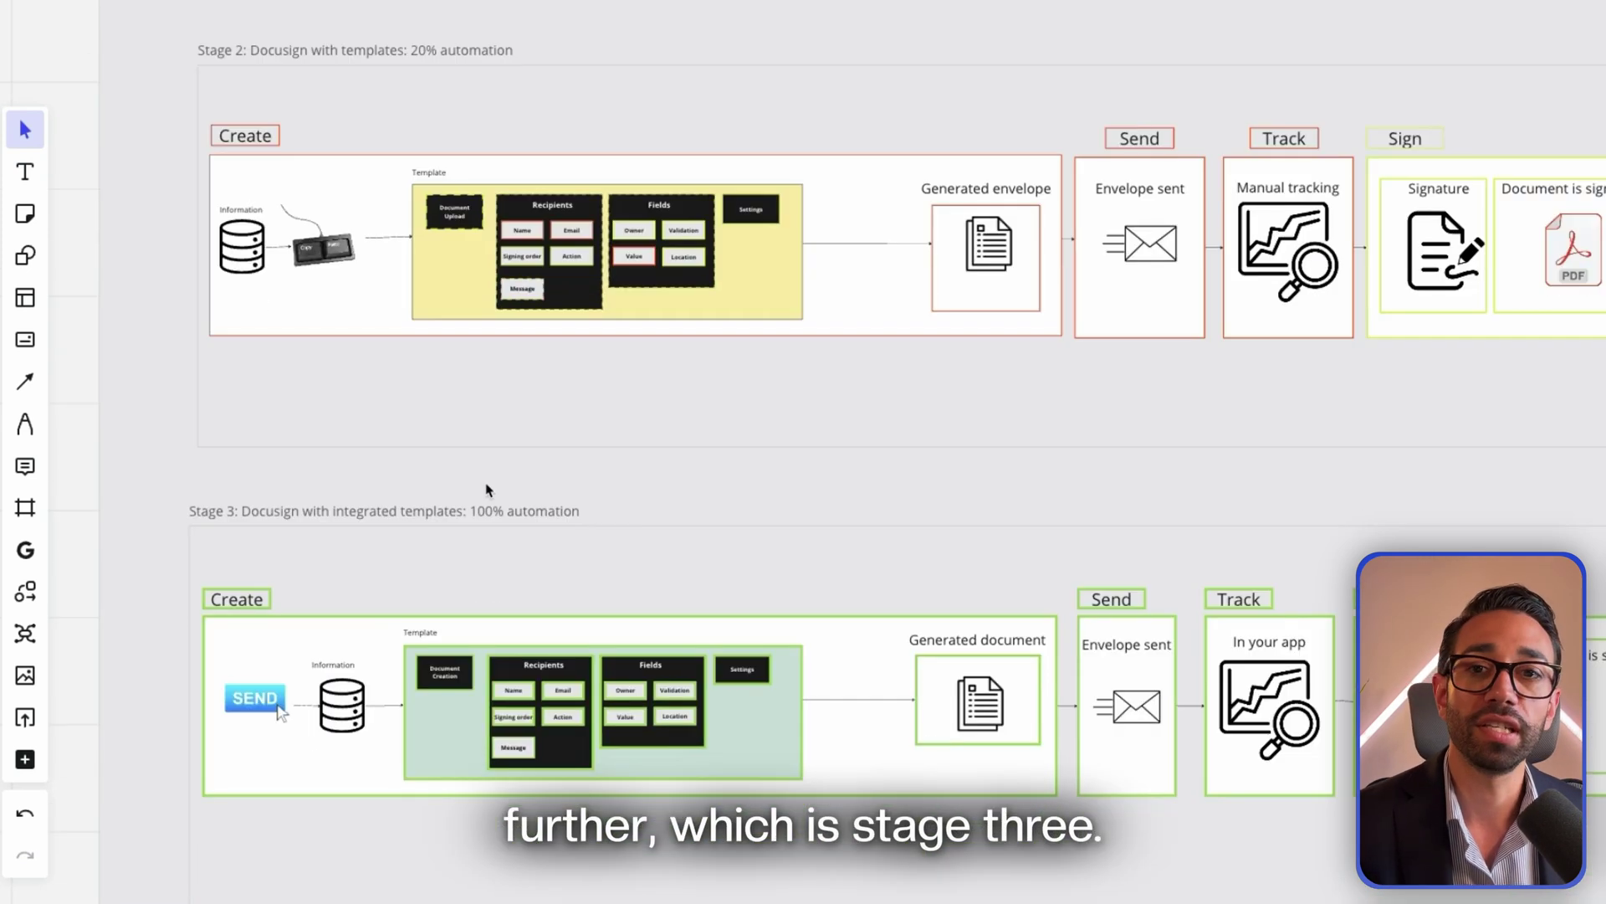
{"action": "scroll", "coordinate": [416, 466], "scroll_direction": "down", "scroll_amount": 1}
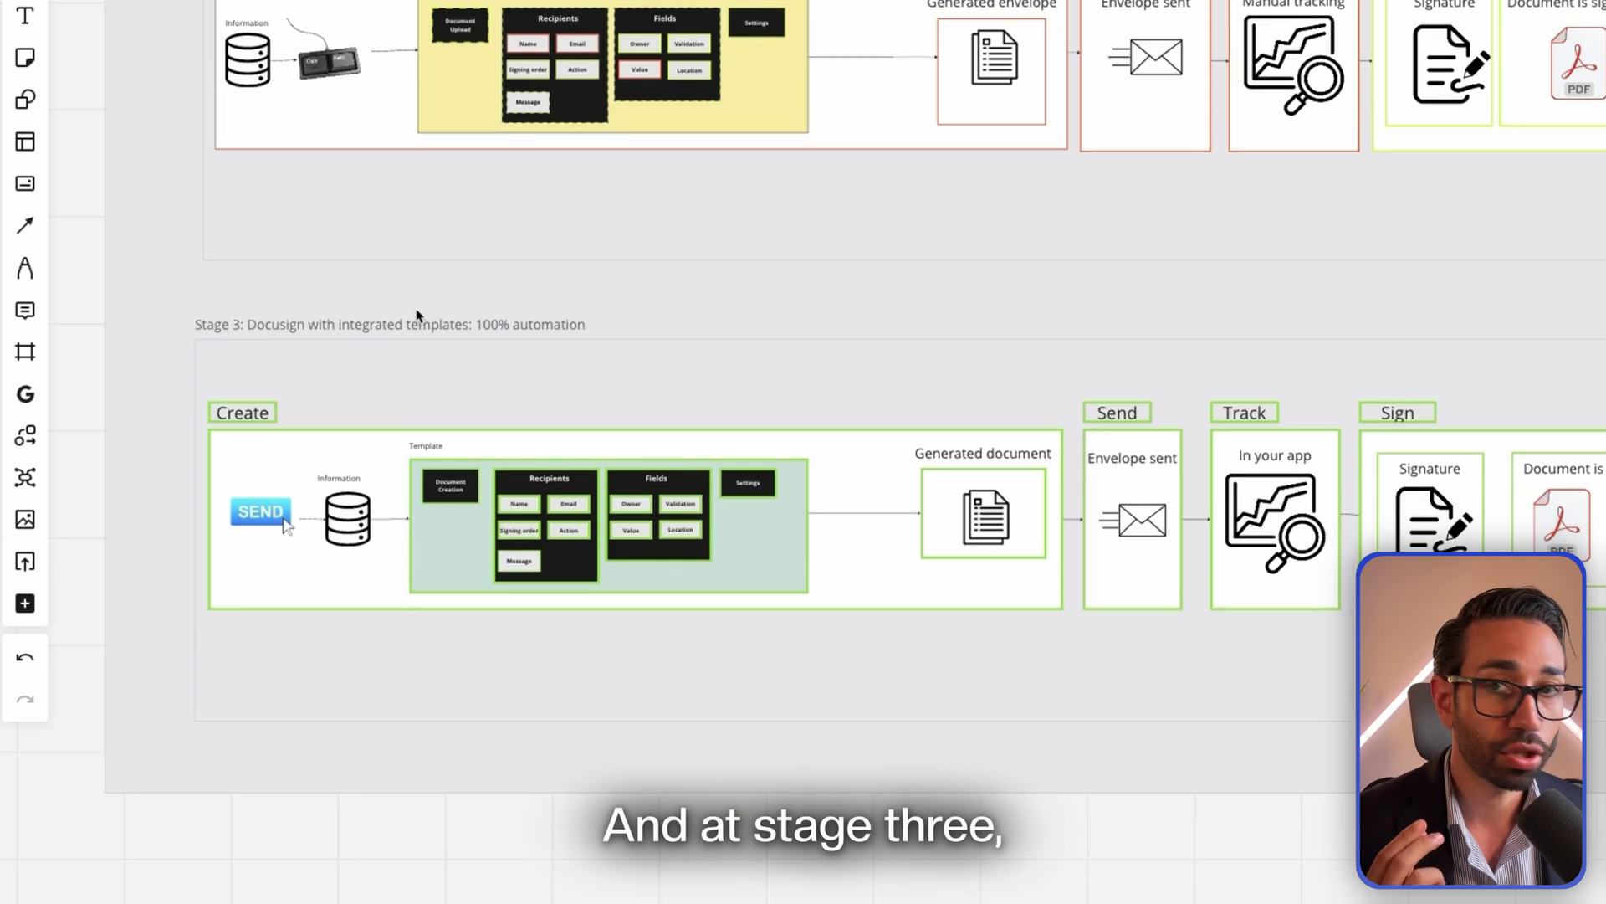
{"action": "scroll", "coordinate": [415, 468], "scroll_direction": "up", "scroll_amount": 2}
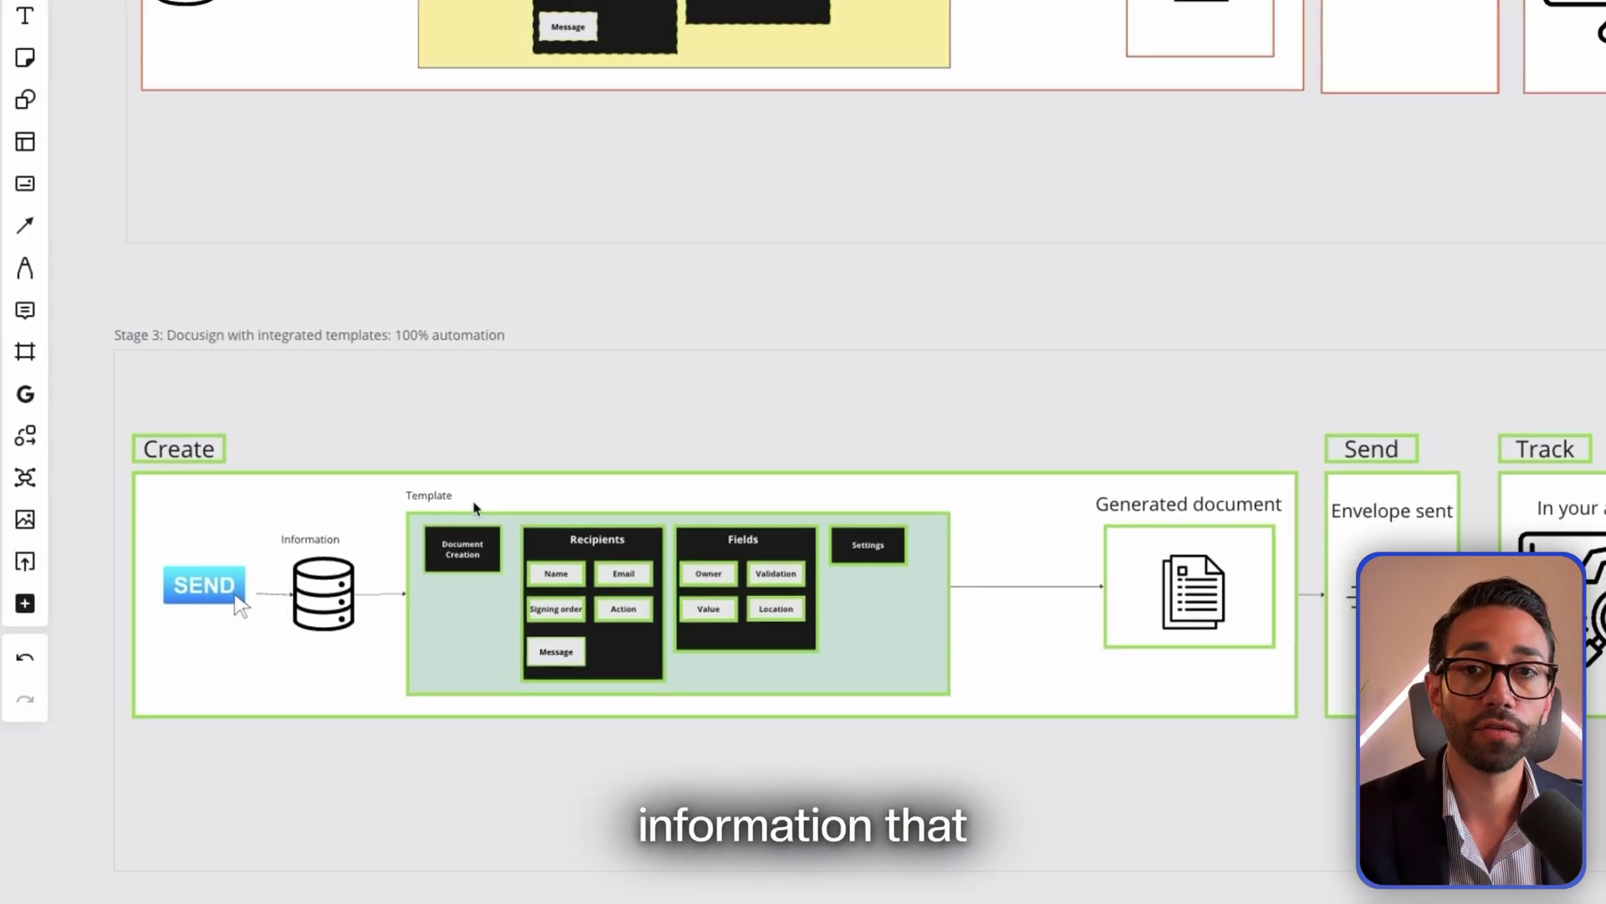
{"action": "scroll", "coordinate": [502, 368], "scroll_direction": "up", "scroll_amount": 3}
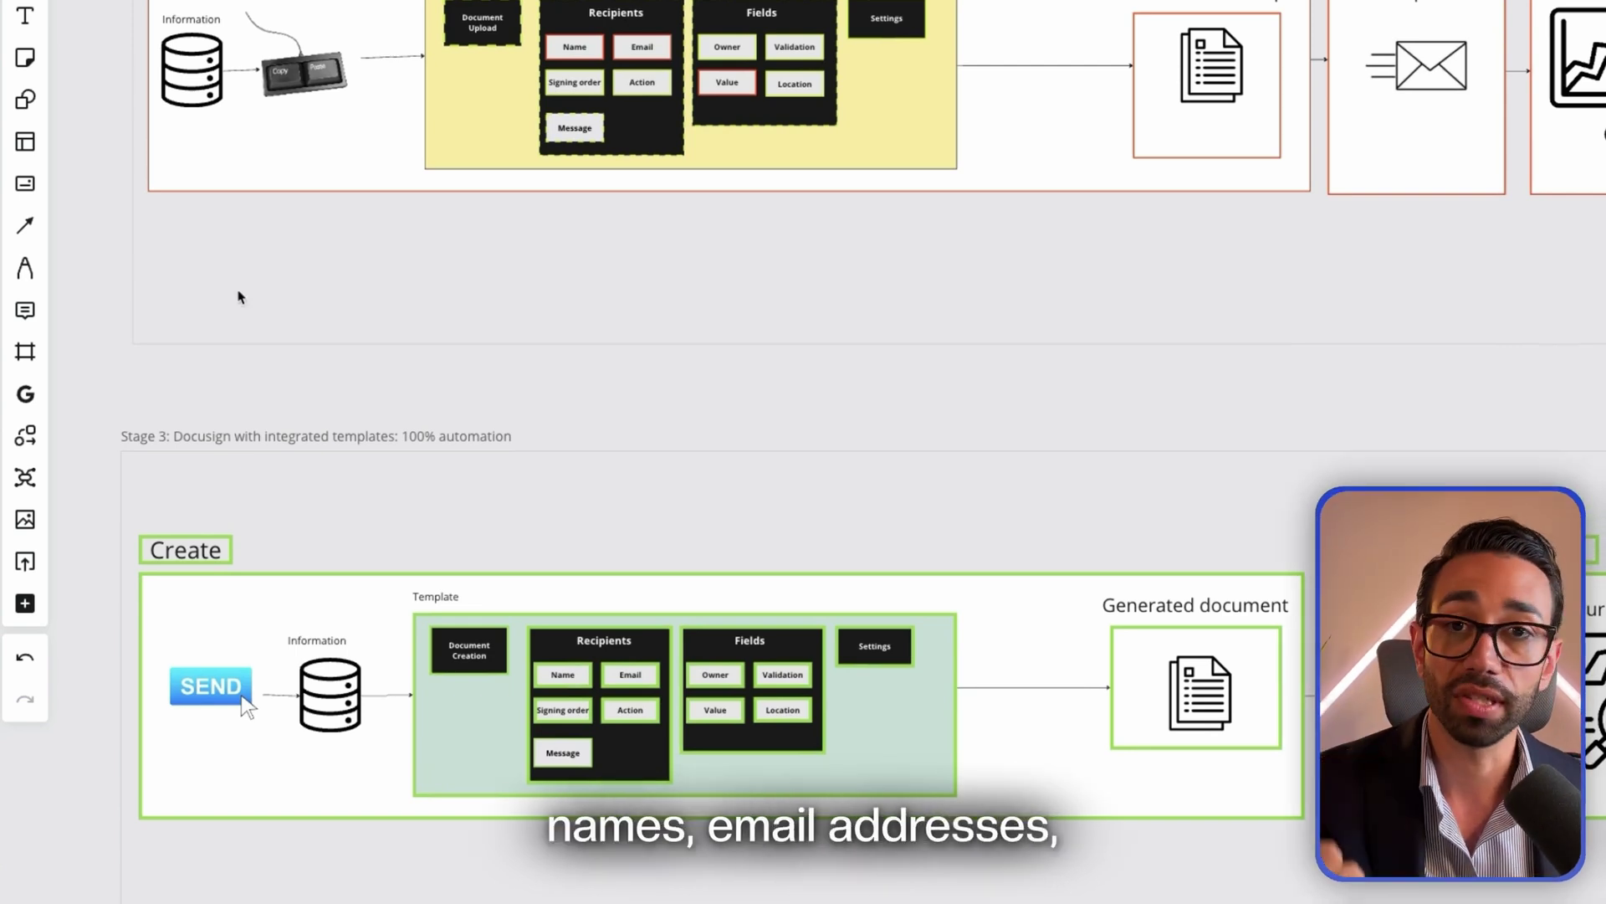
{"action": "scroll", "coordinate": [326, 305], "scroll_direction": "down", "scroll_amount": 1}
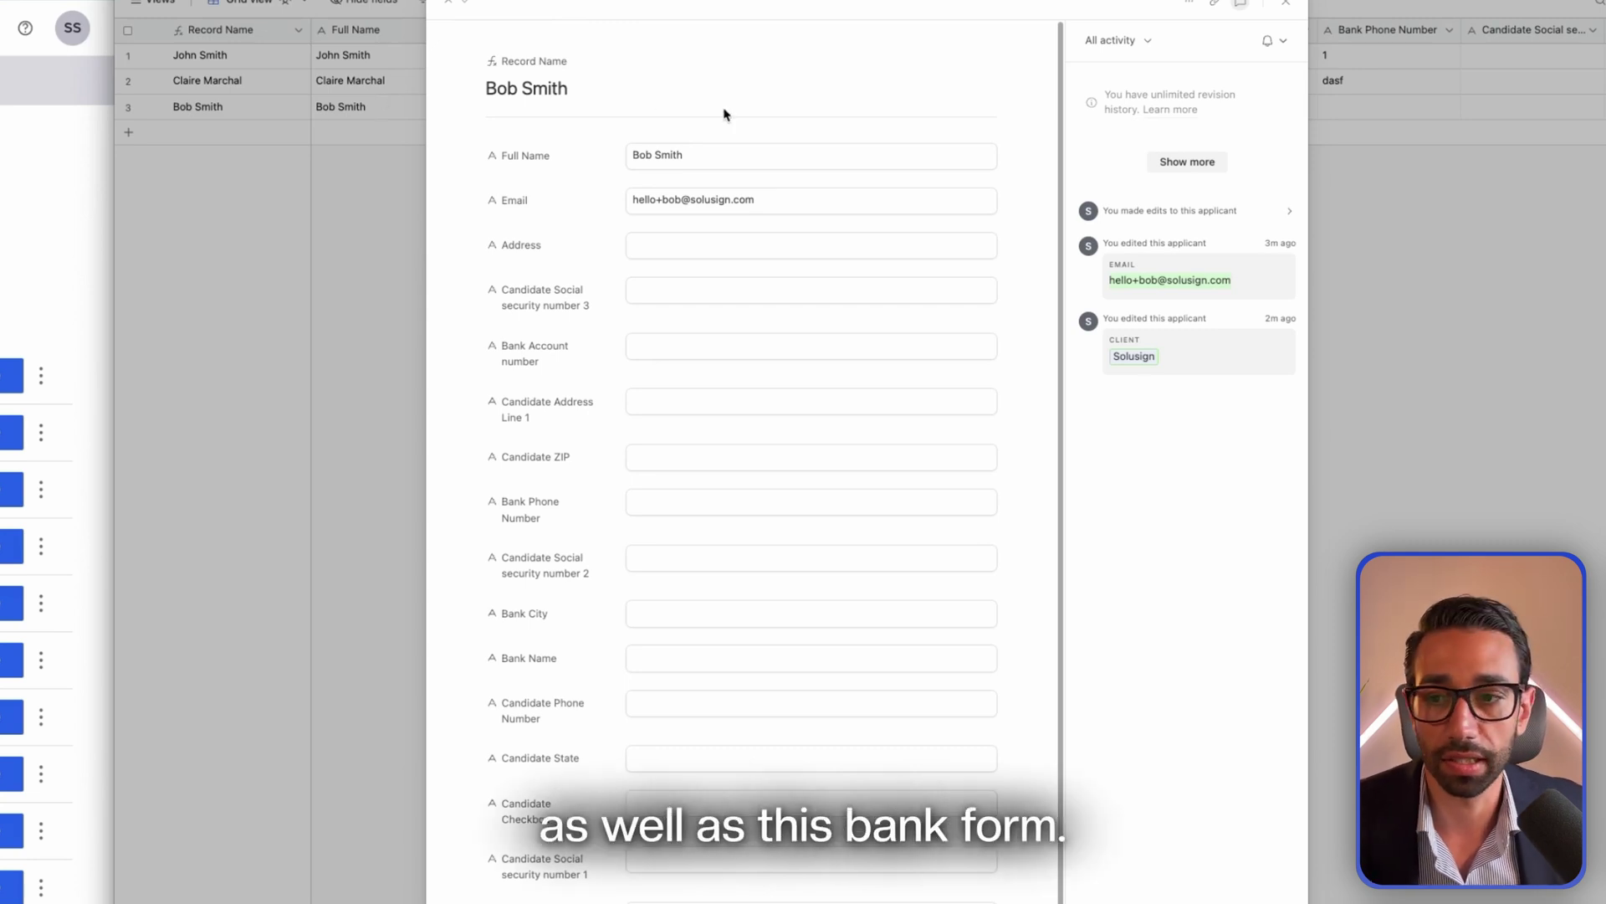
{"action": "scroll", "coordinate": [621, 414], "scroll_direction": "down", "scroll_amount": 5}
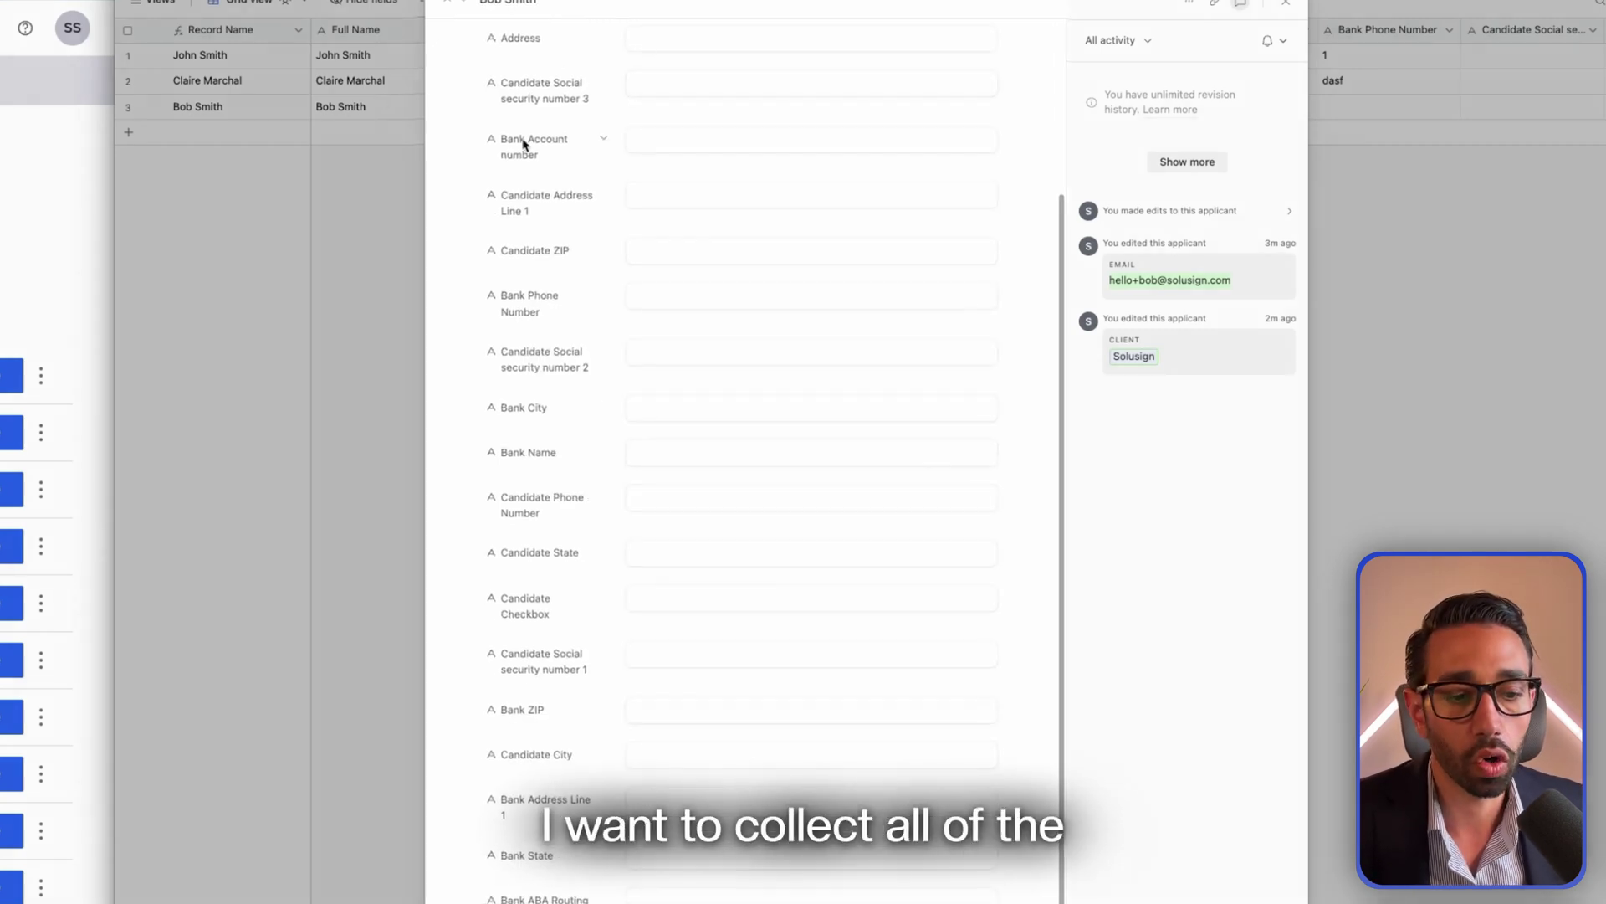
{"action": "scroll", "coordinate": [583, 185], "scroll_direction": "up", "scroll_amount": 5}
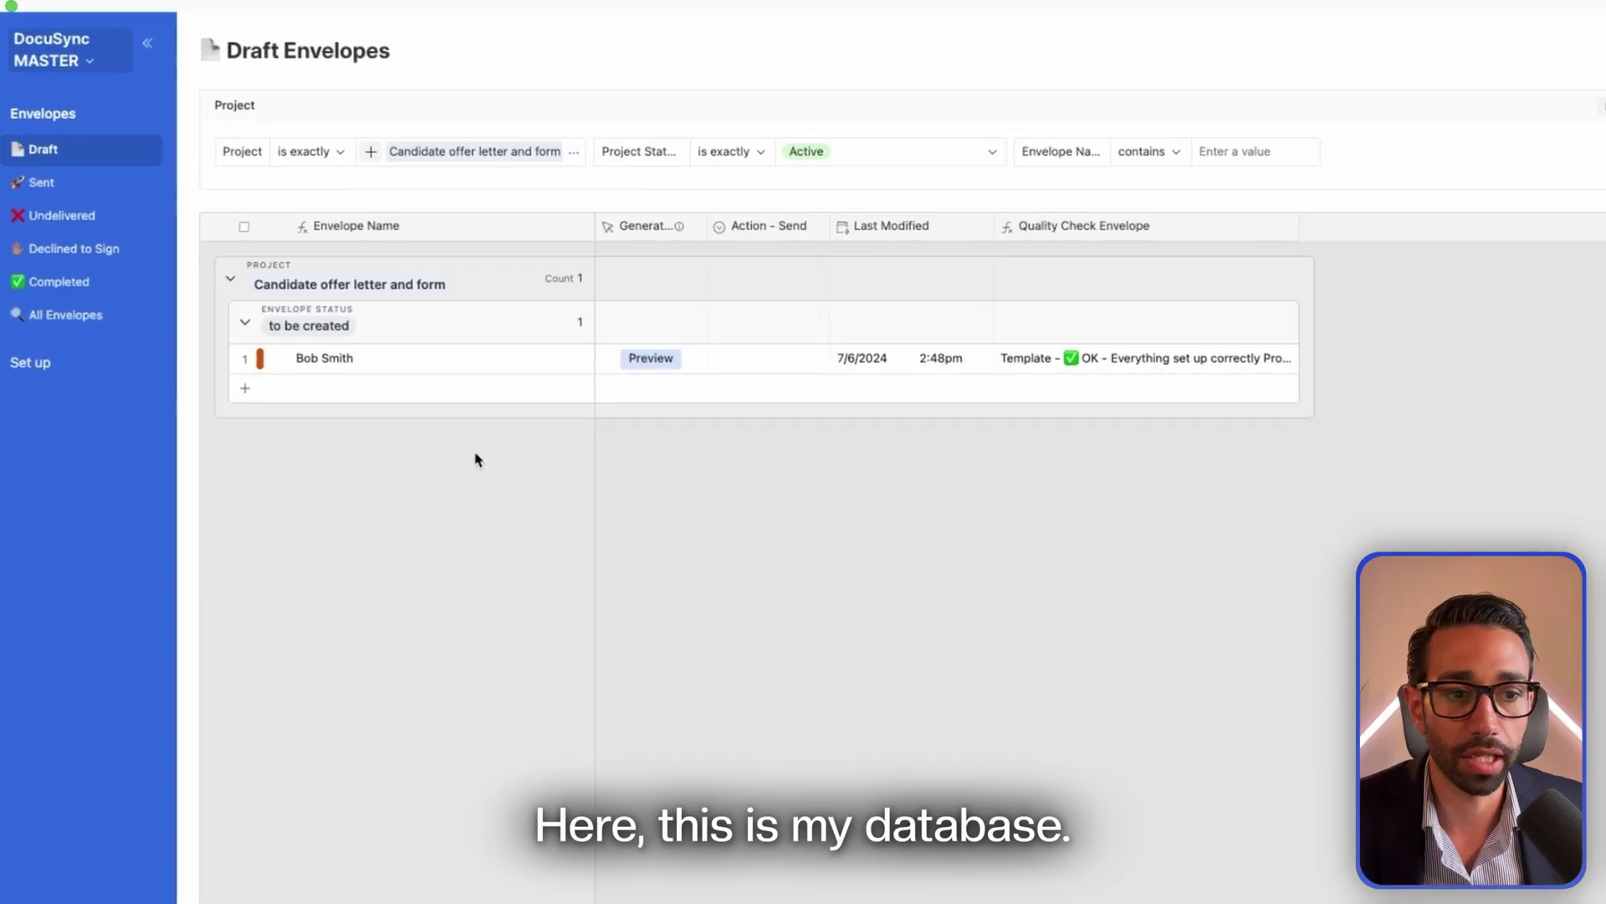
Choose 'send' in the candidate draft envelope's Action - Send dropdown in Airtable
{"action": "left_click", "coordinate": [761, 358]}
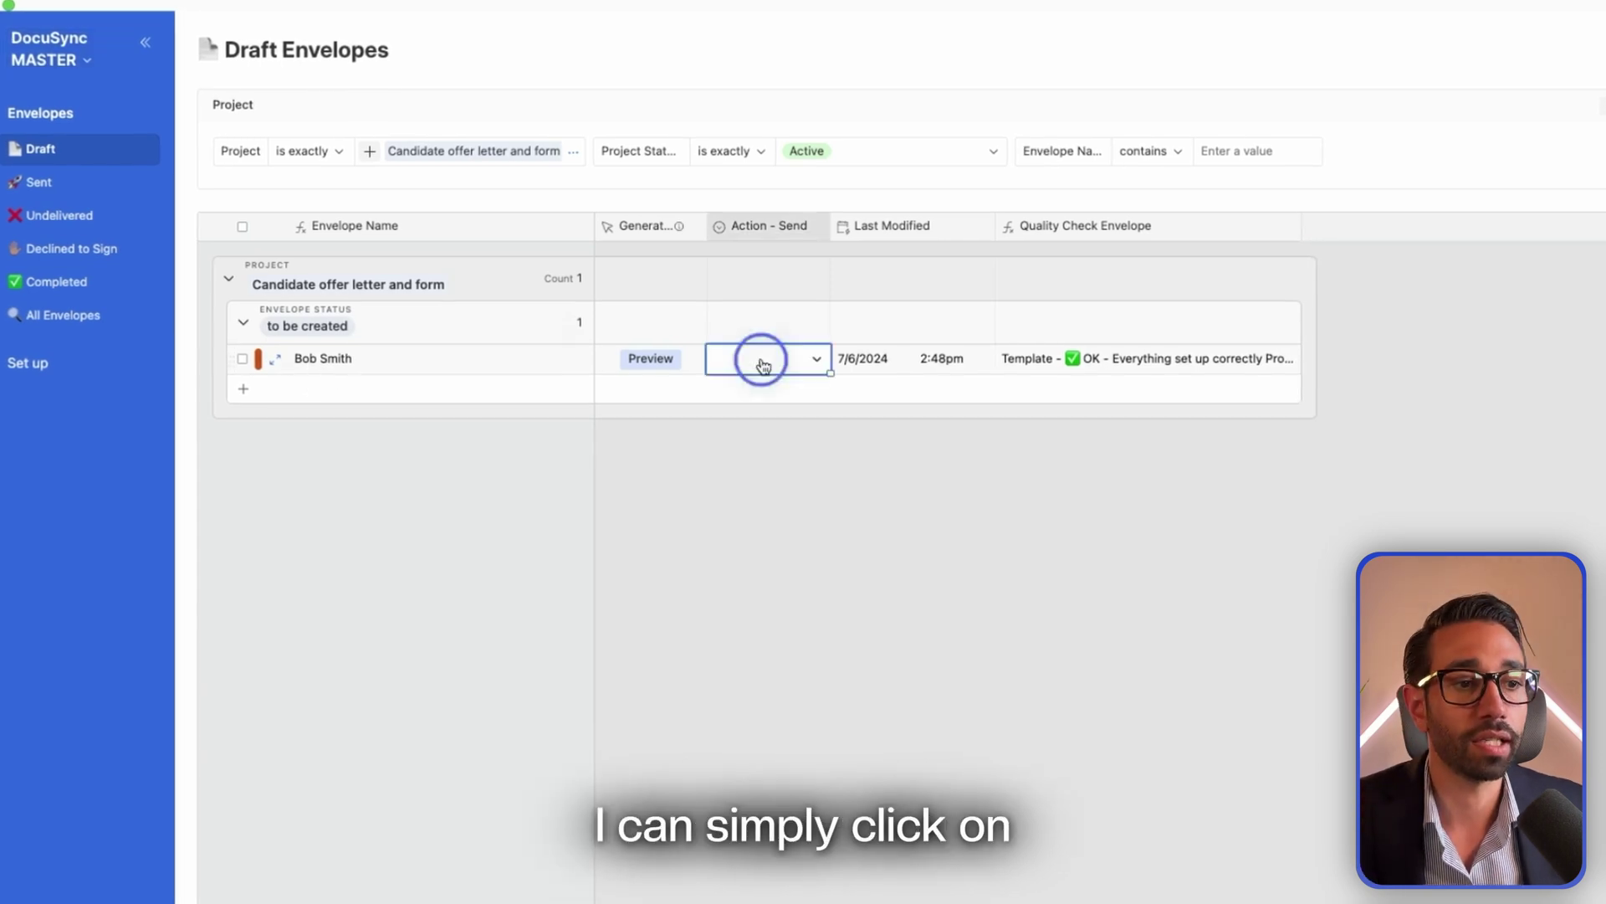
{"action": "left_click", "coordinate": [757, 448]}
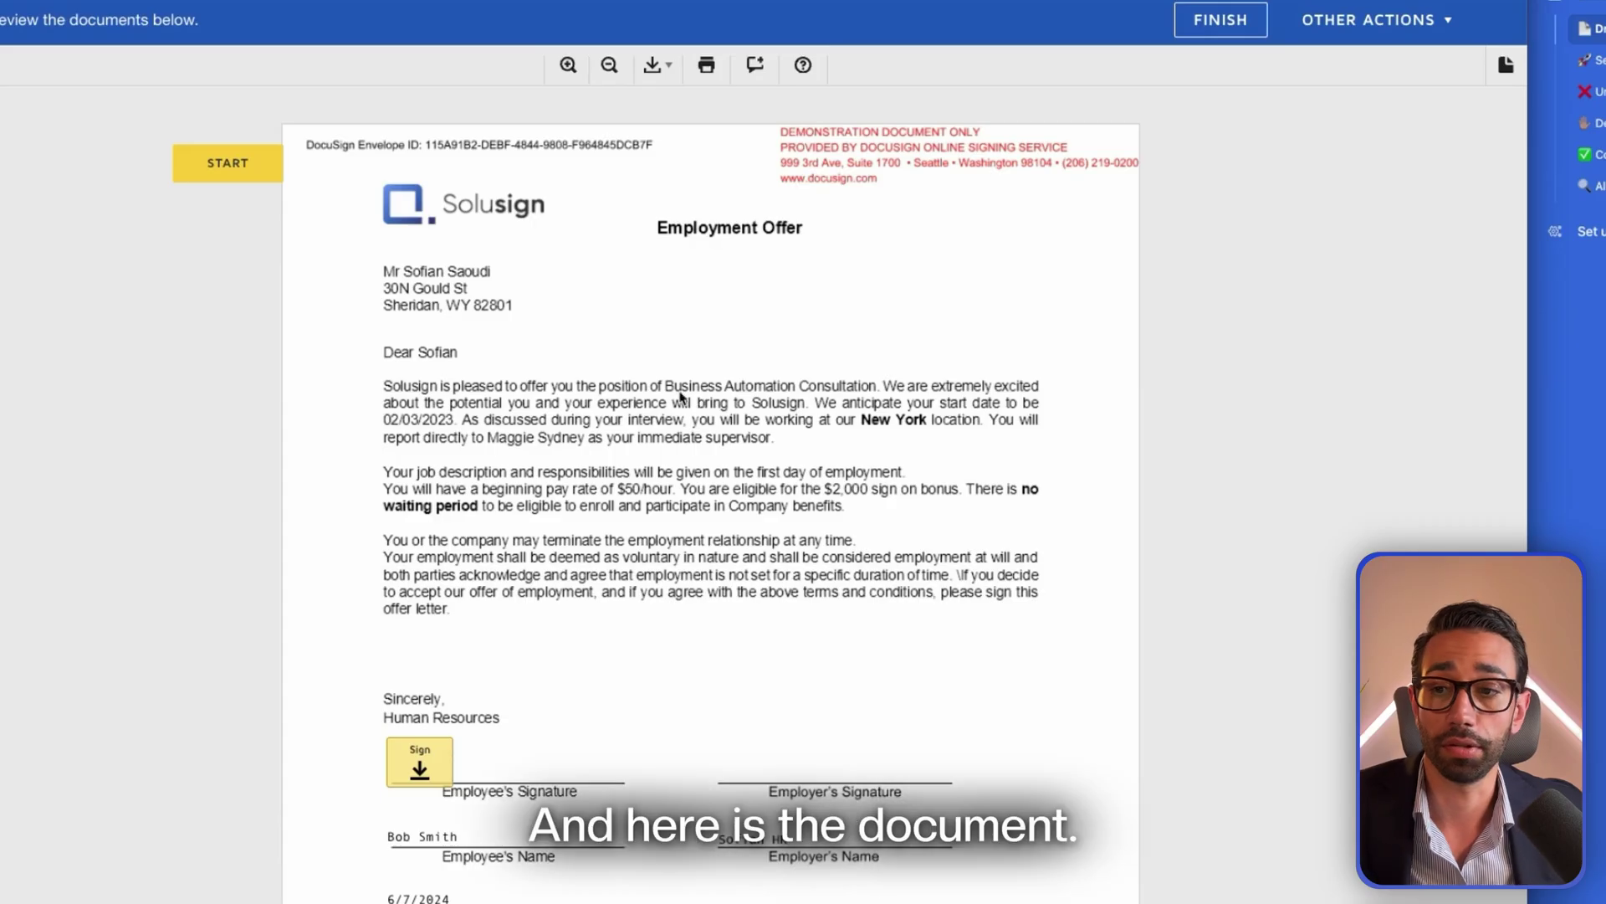
As the candidate, adopt the generated signature and initials and fill in the bank form
{"action": "left_click", "coordinate": [419, 761]}
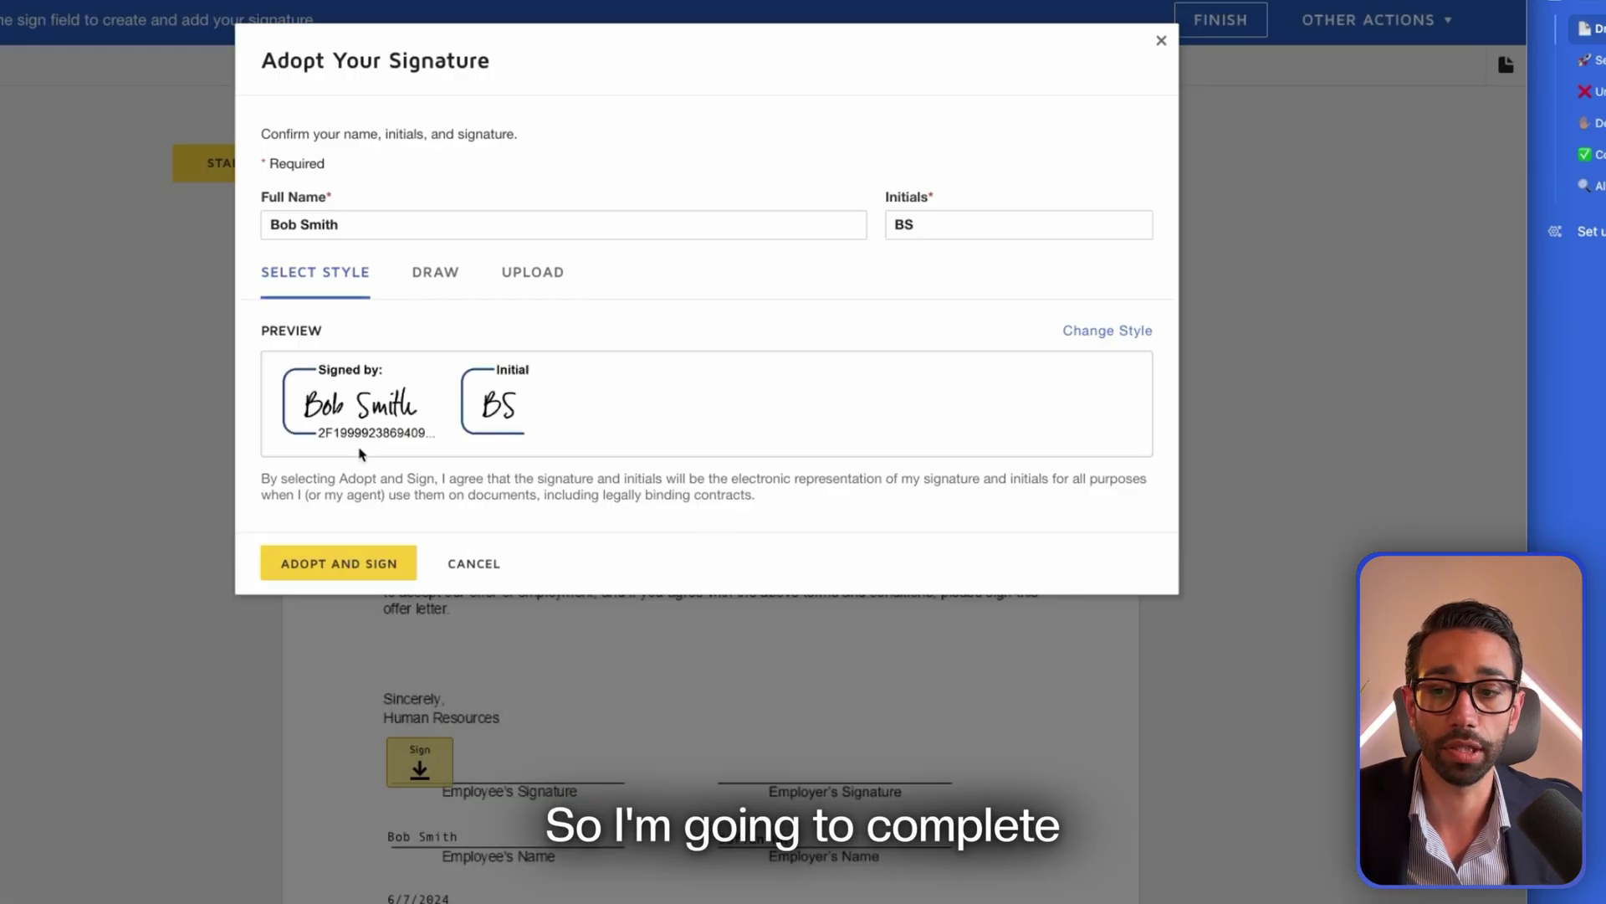
{"action": "left_click", "coordinate": [322, 584]}
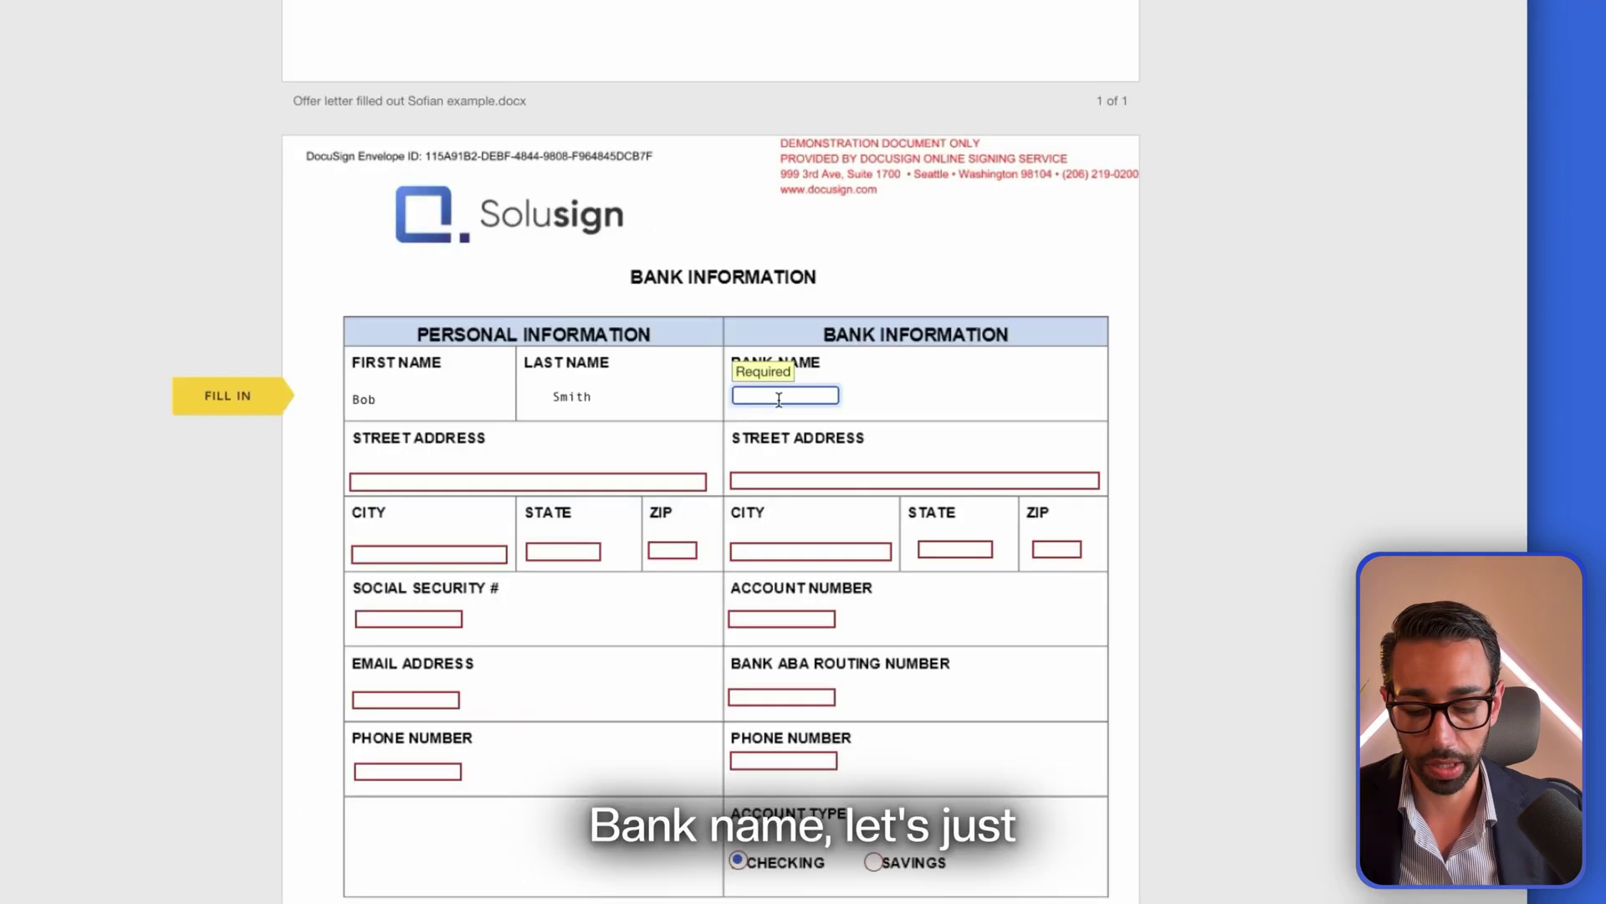
{"action": "type", "text": "nk of"}
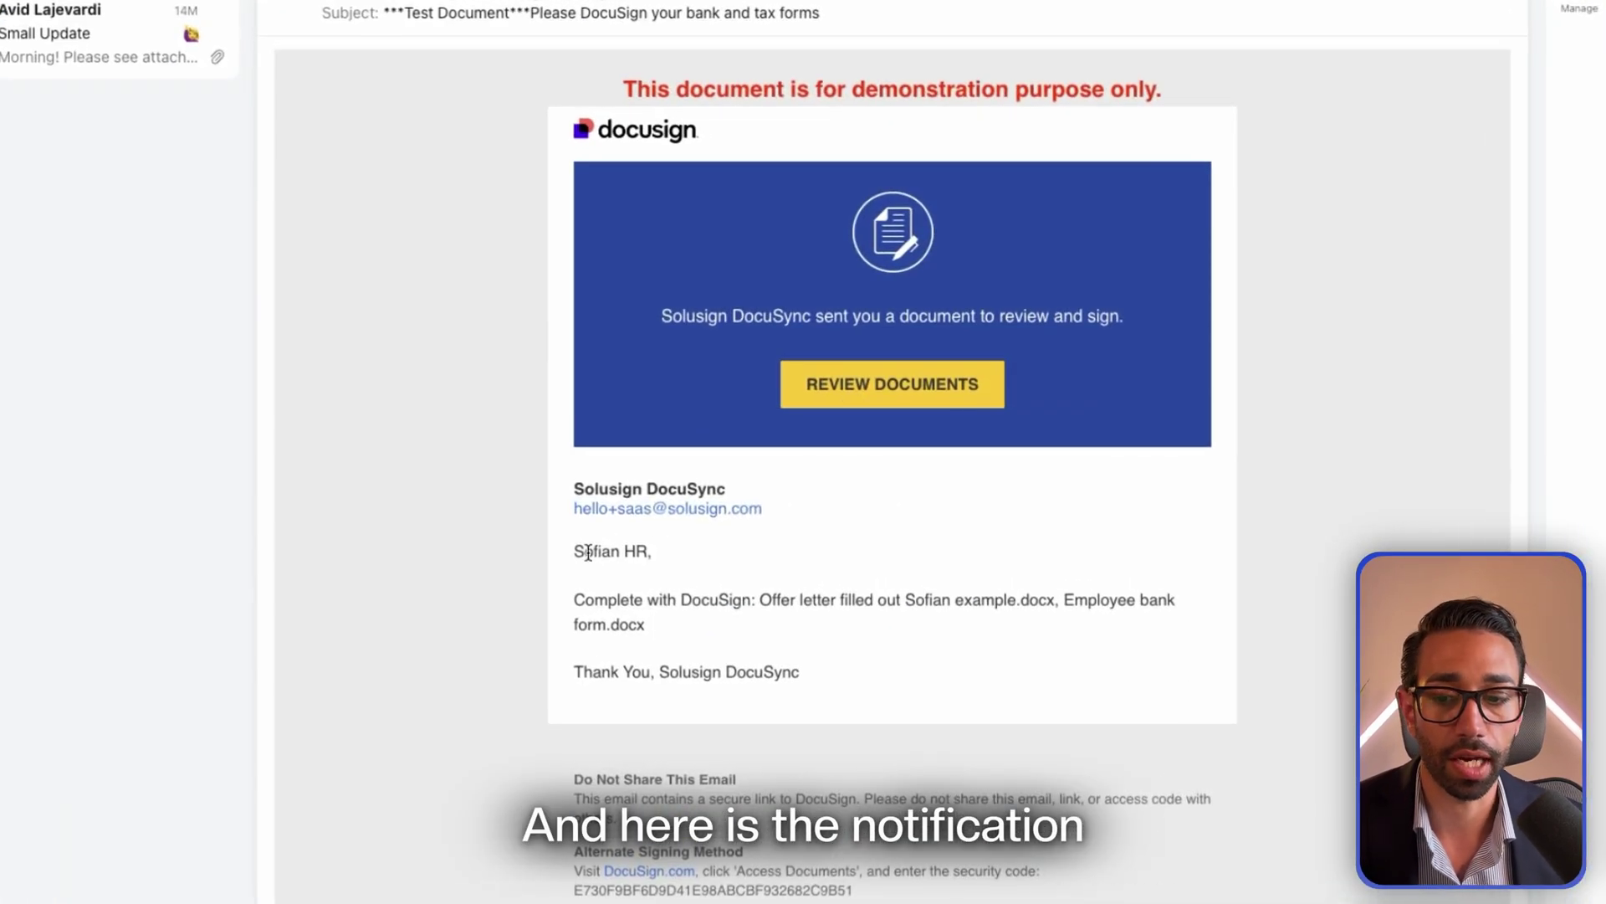
As HR, open the documents from the notification email and countersign the offer letter
{"action": "left_click_drag", "start_coordinate": [575, 552], "coordinate": [668, 554]}
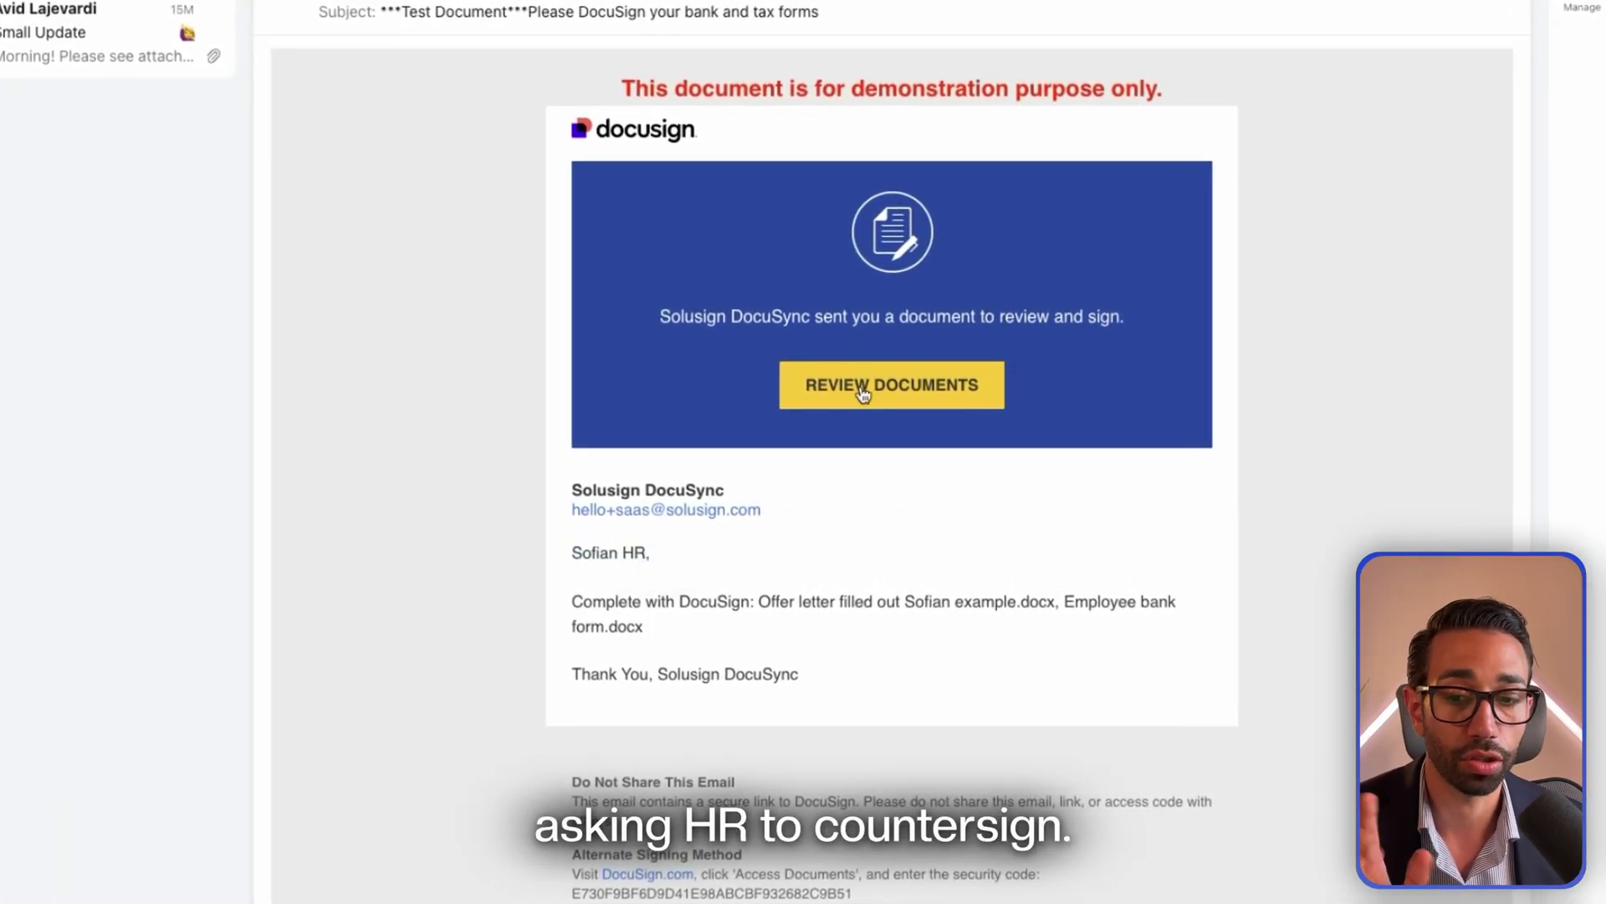
{"action": "left_click", "coordinate": [868, 369]}
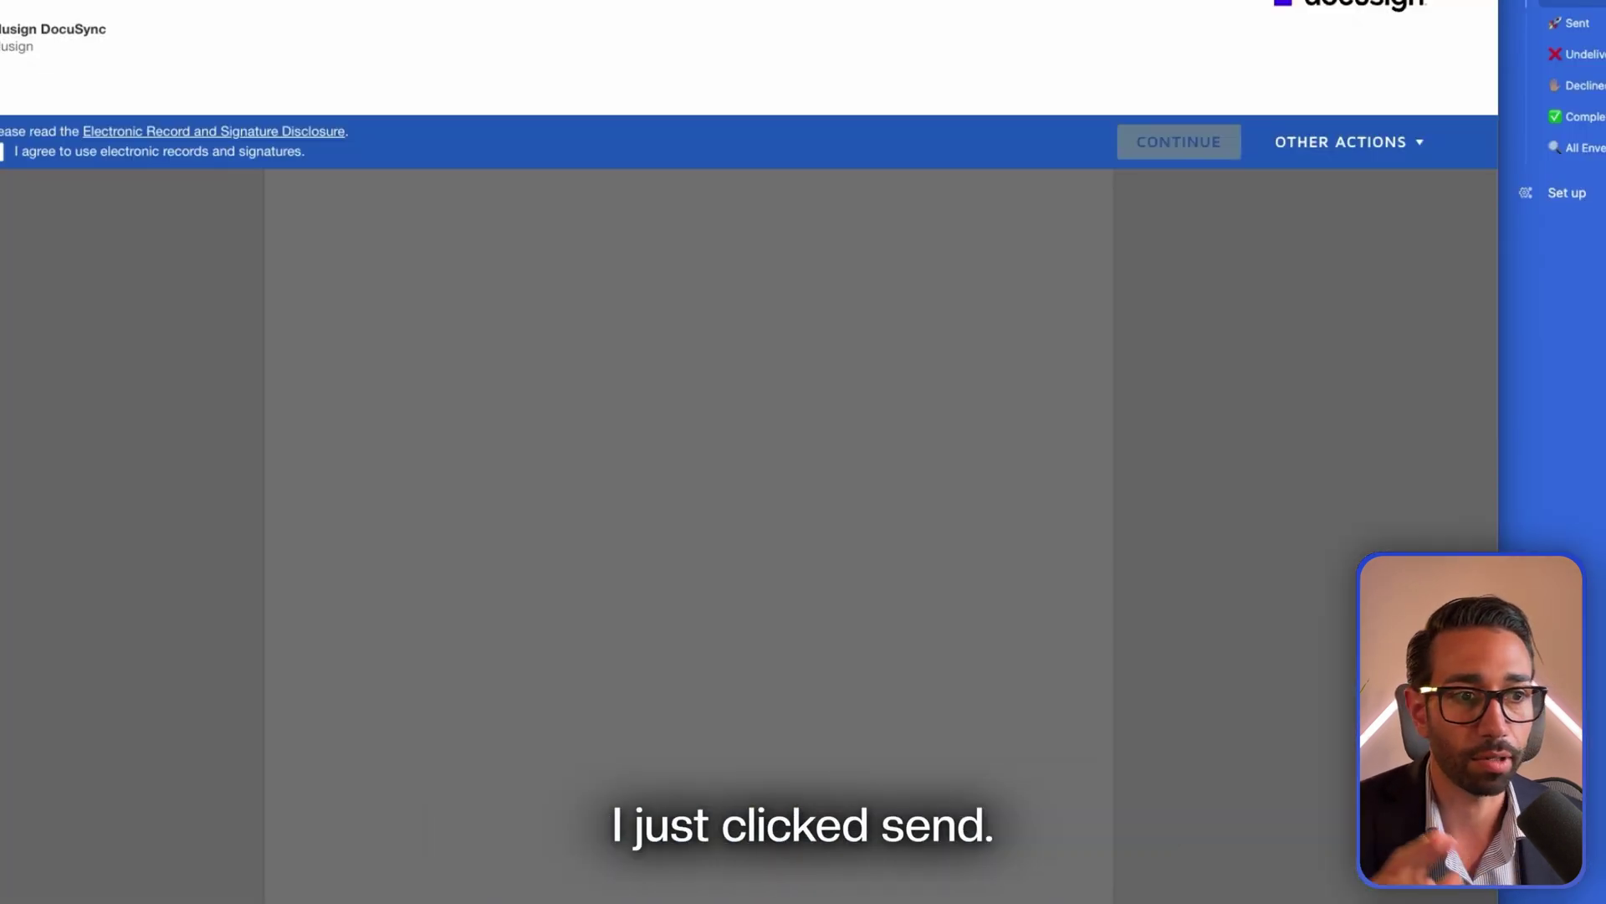
{"action": "left_click", "coordinate": [732, 717]}
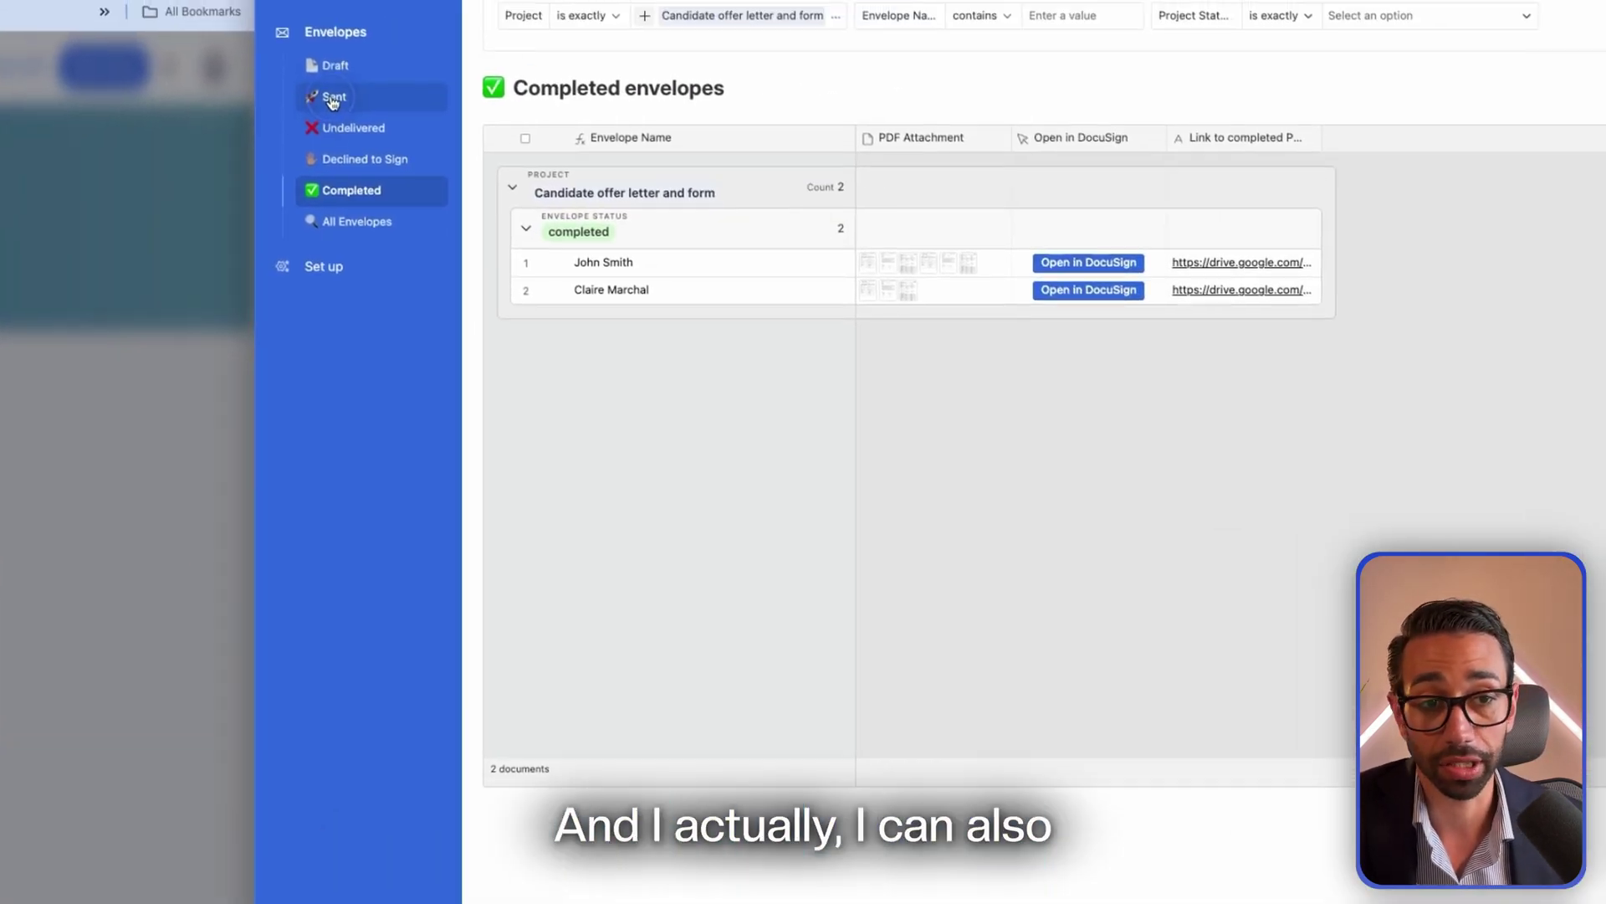
Filter Sent envelopes to 'Candidate offer letter and form' and open the candidate's record, scrolling to Recipients
{"action": "left_click", "coordinate": [1573, 22]}
{"action": "left_click", "coordinate": [497, 50]}
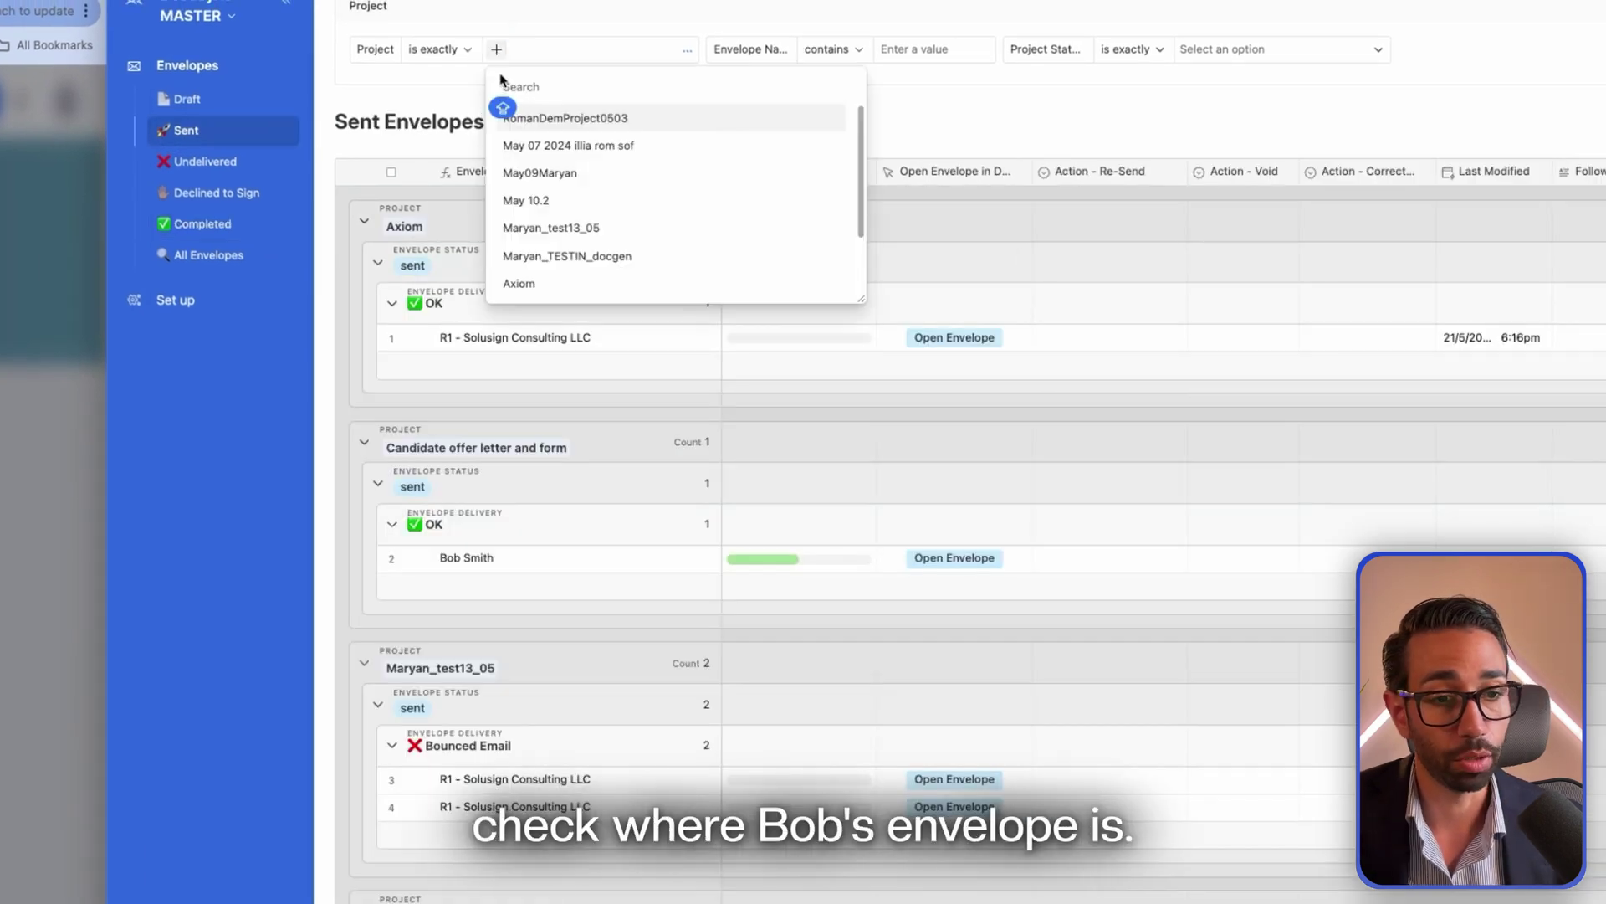
{"action": "left_click", "coordinate": [565, 118]}
{"action": "left_click", "coordinate": [423, 337]}
{"action": "scroll", "coordinate": [939, 412], "scroll_direction": "down", "scroll_amount": 3}
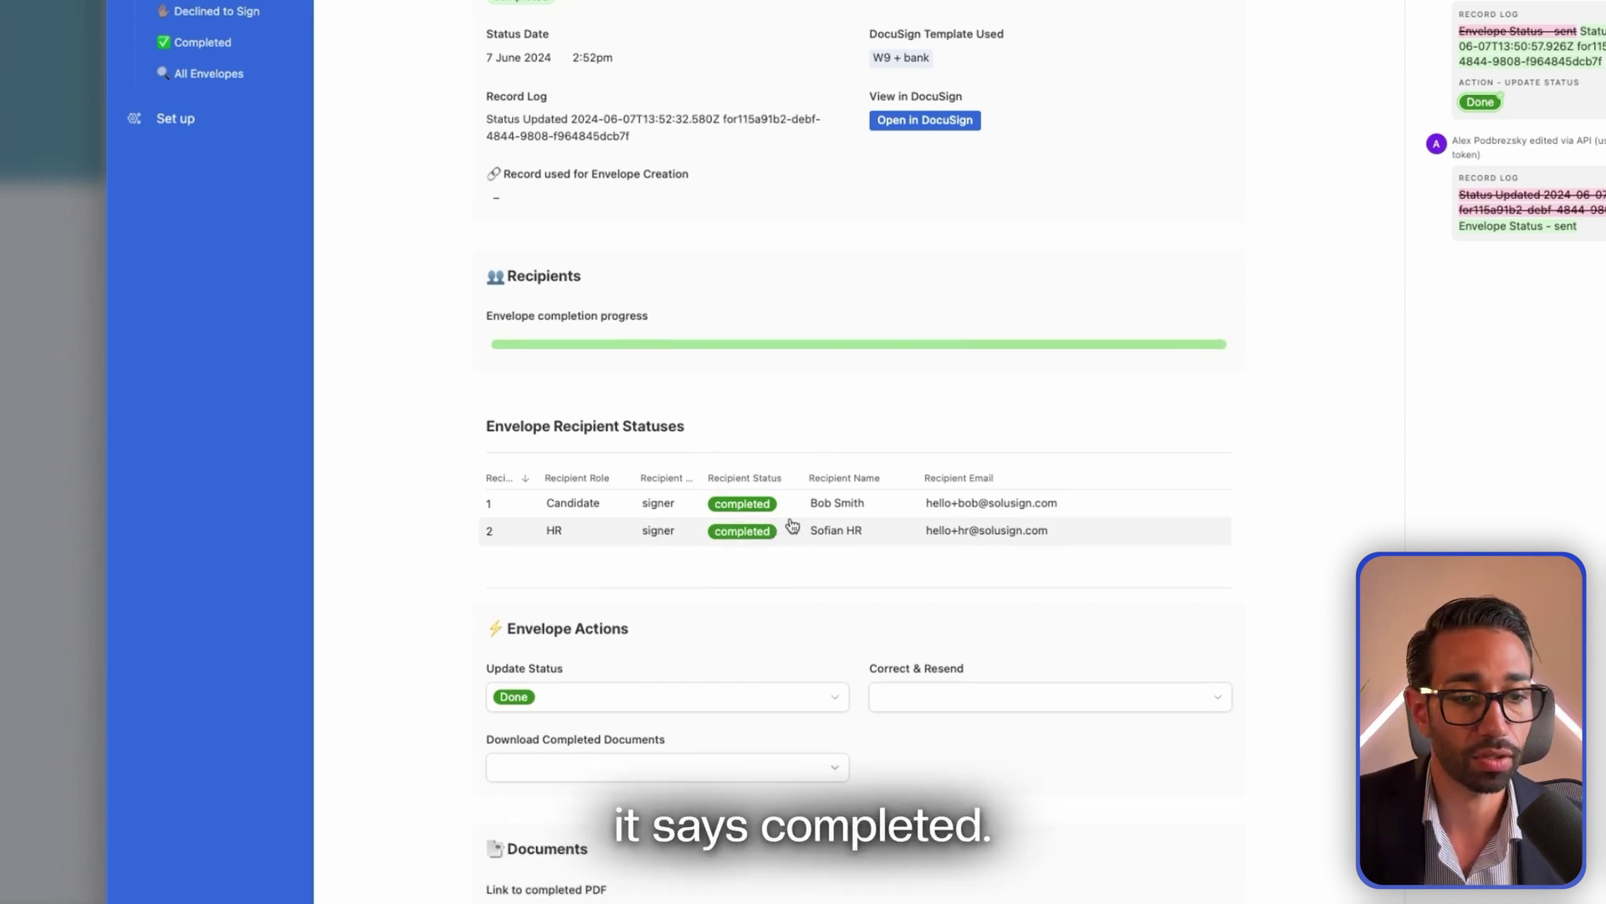
{"action": "scroll", "coordinate": [1229, 535], "scroll_direction": "down", "scroll_amount": 5}
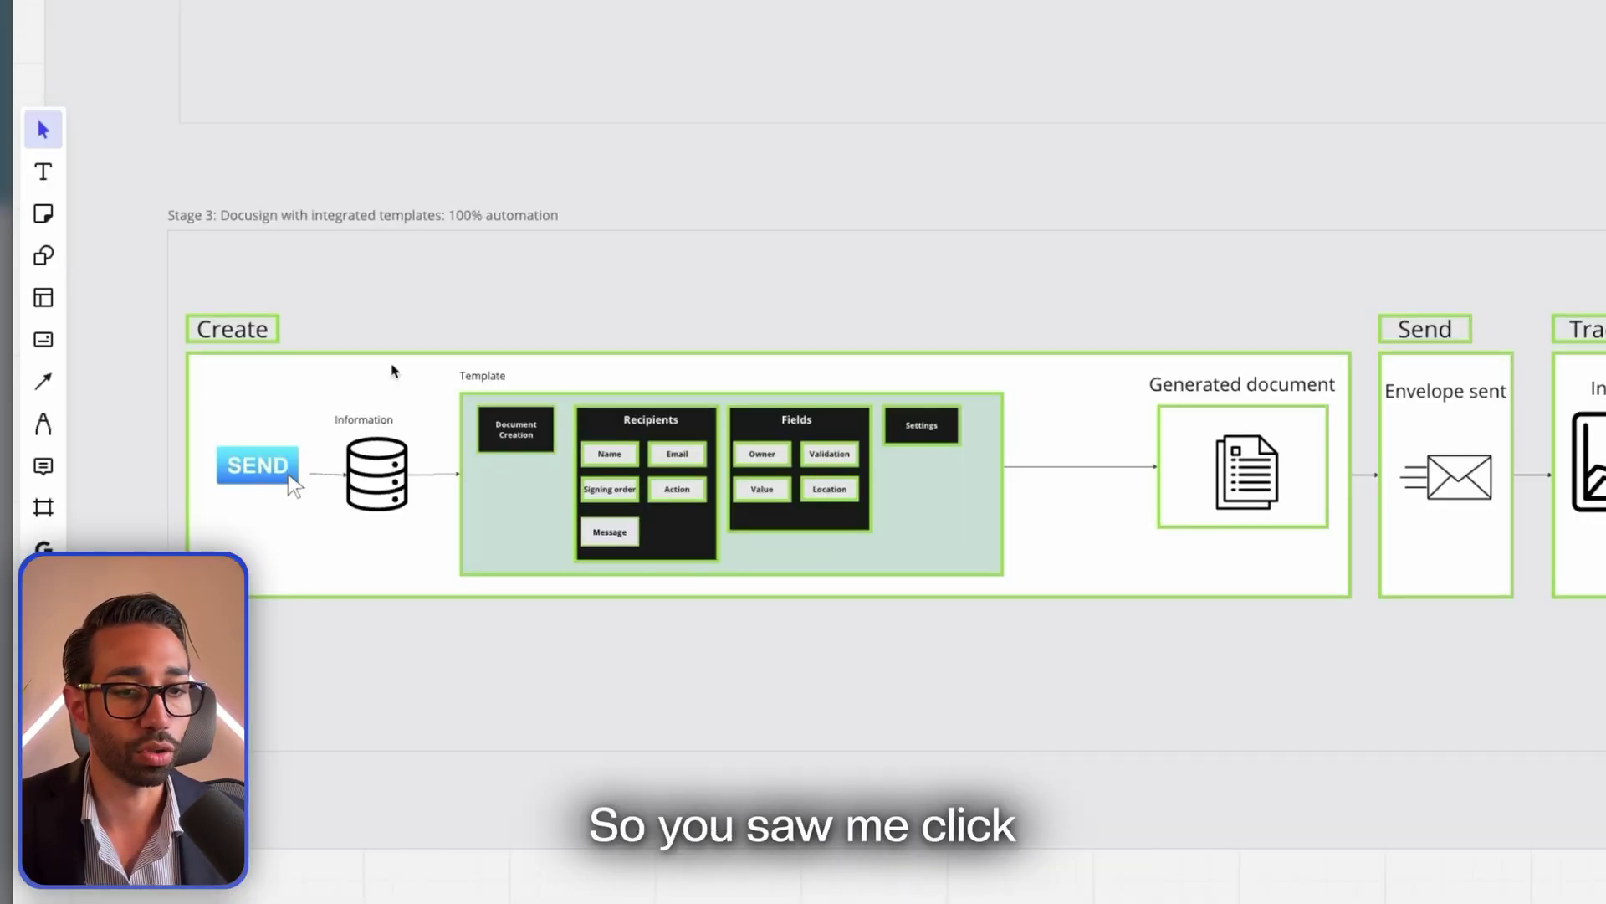
Scroll the Stage 3 diagram sideways from Create through Track and Sign to the Store column
{"action": "scroll", "coordinate": [285, 435], "scroll_direction": "right", "scroll_amount": 5}
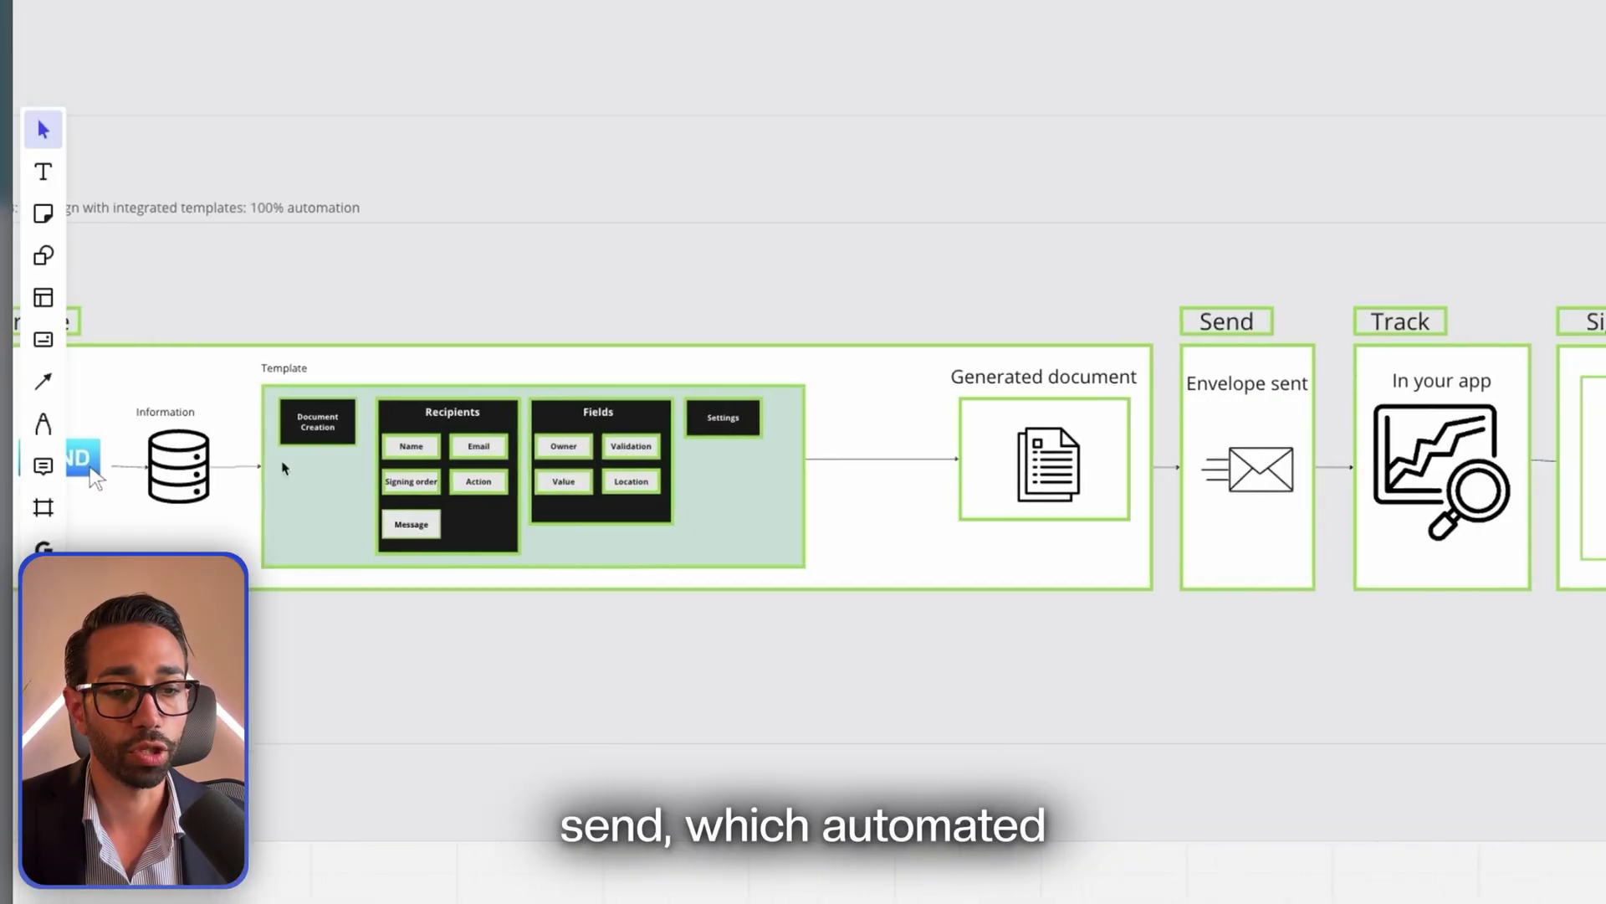
{"action": "scroll", "coordinate": [282, 343], "scroll_direction": "left", "scroll_amount": 5}
{"action": "scroll", "coordinate": [444, 323], "scroll_direction": "right", "scroll_amount": 5}
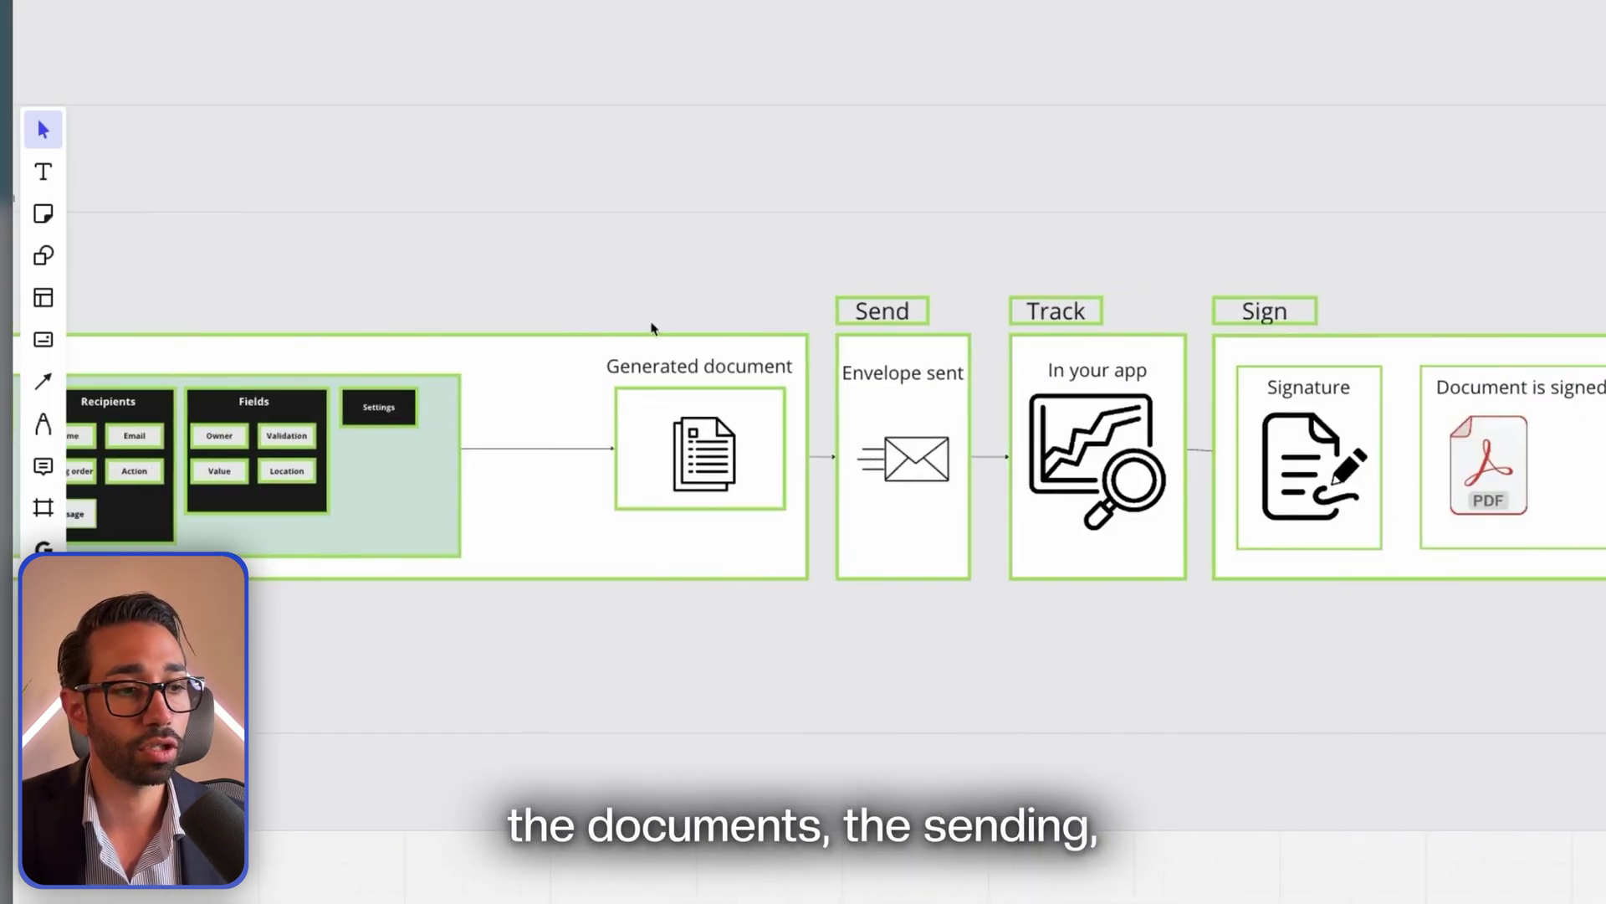
{"action": "scroll", "coordinate": [868, 323], "scroll_direction": "right", "scroll_amount": 4}
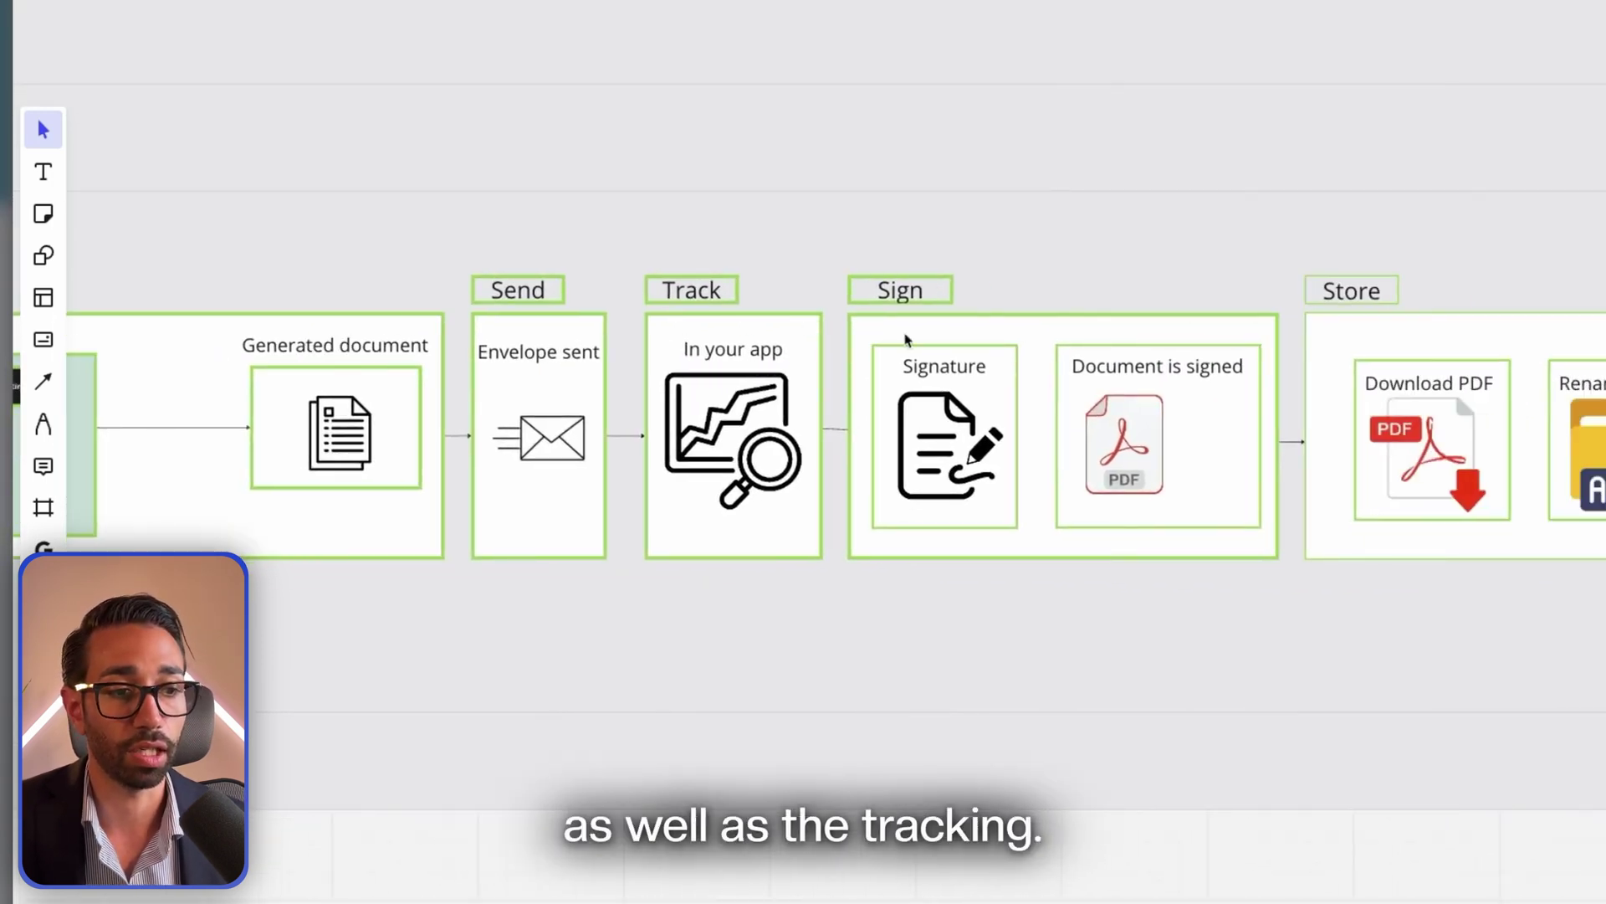
{"action": "scroll", "coordinate": [905, 339], "scroll_direction": "right", "scroll_amount": 4}
{"action": "scroll", "coordinate": [825, 357], "scroll_direction": "right", "scroll_amount": 9}
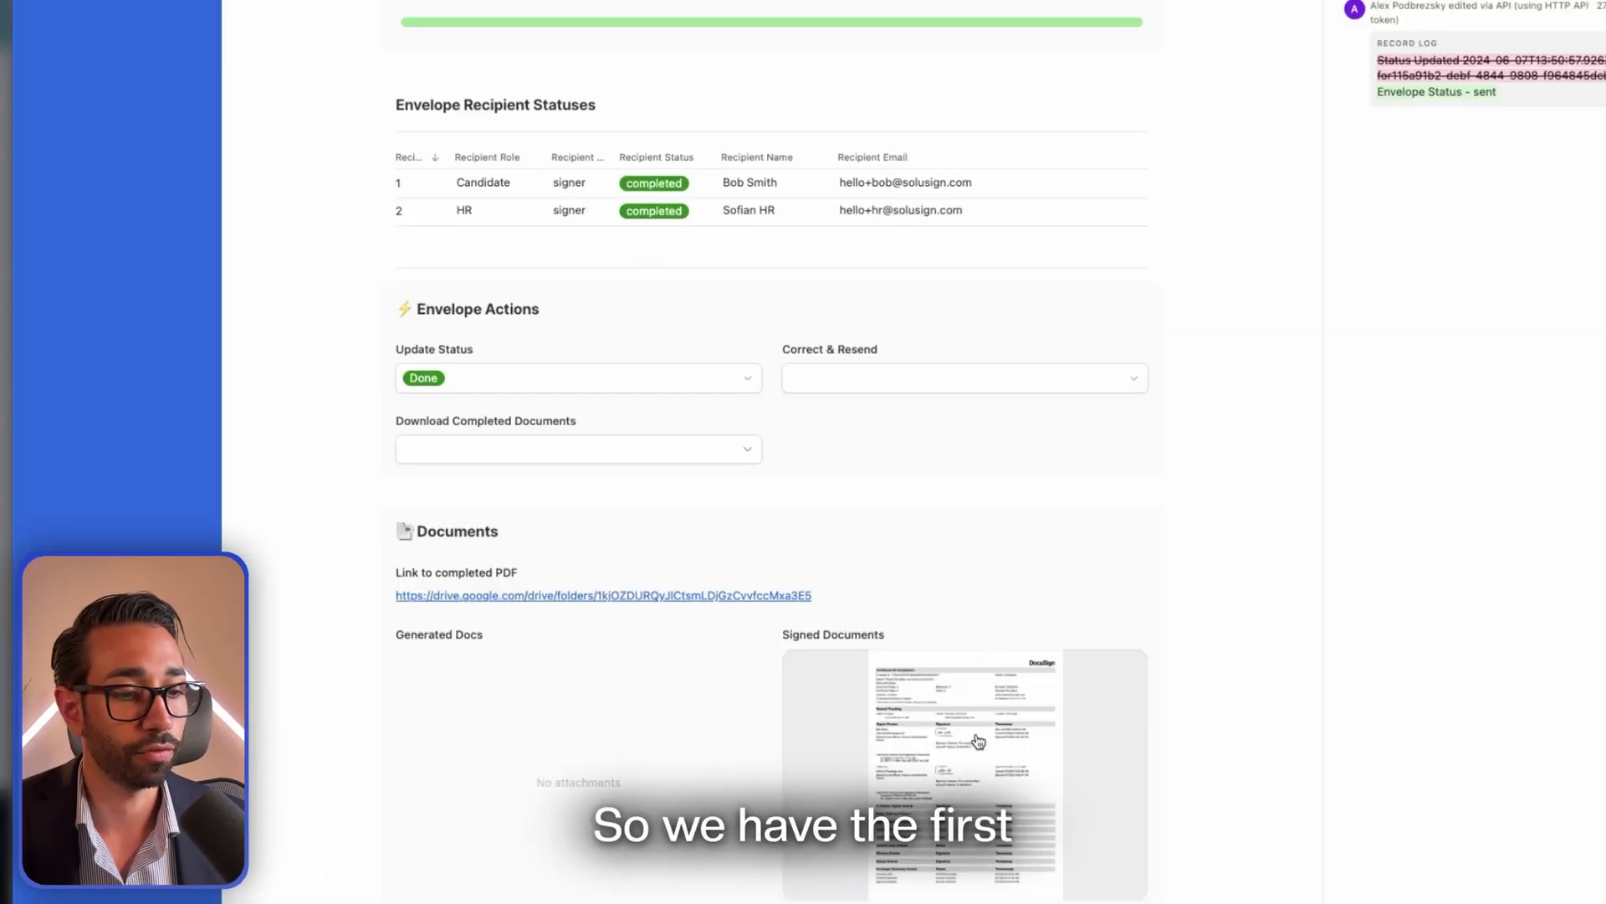
Preview the signed documents, scrolling the certificate and offer letter, then move on to the bank form
{"action": "left_click", "coordinate": [976, 738]}
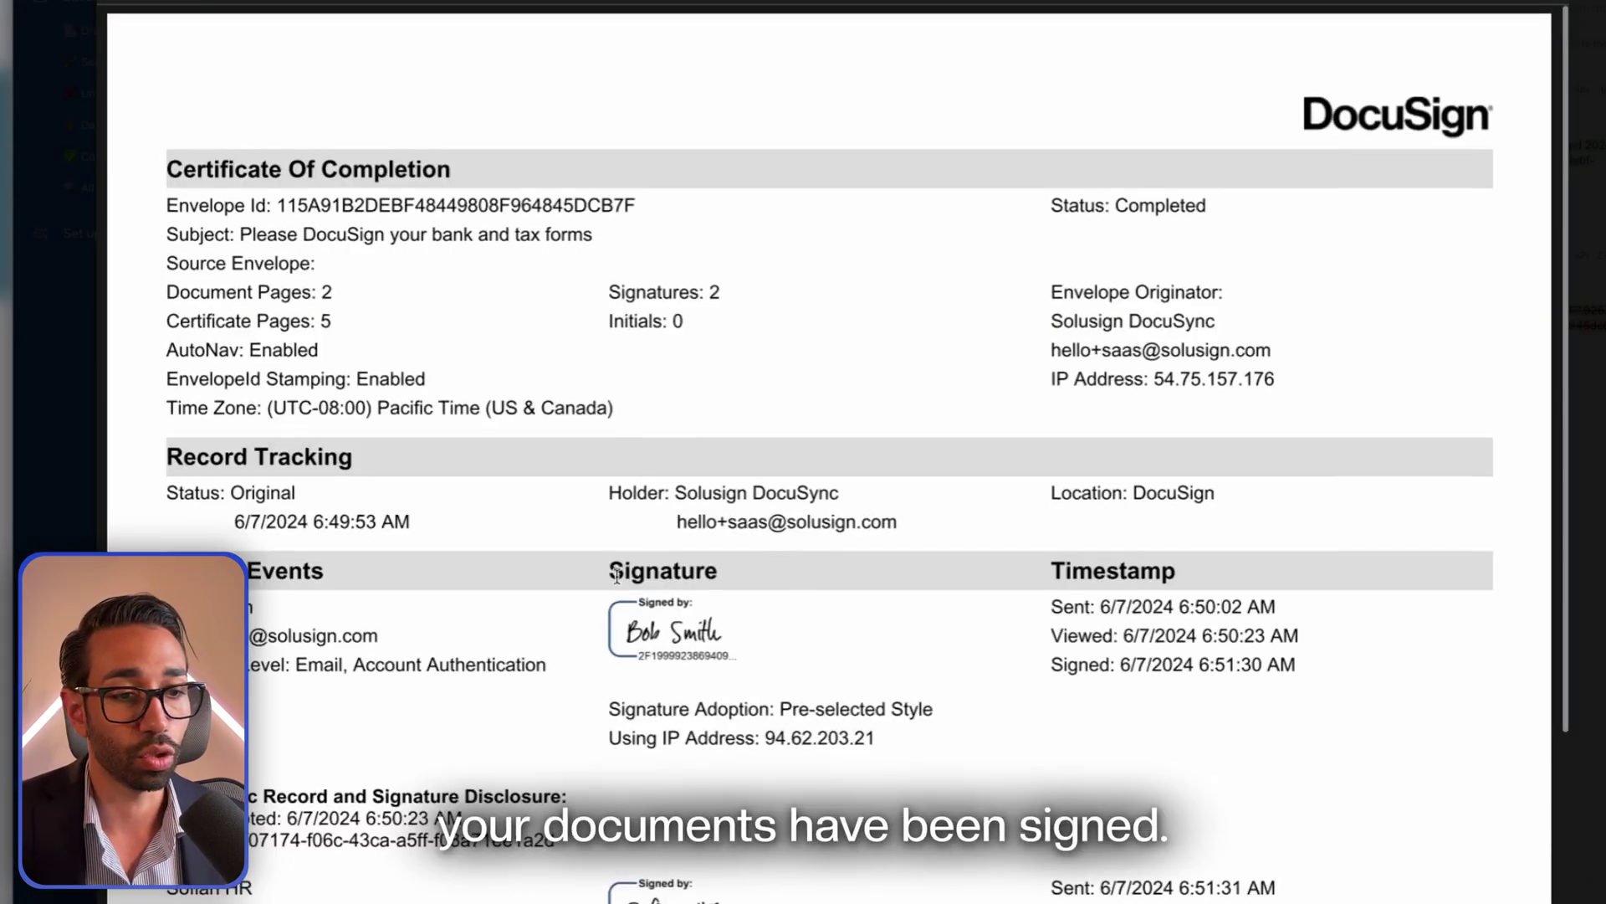
{"action": "scroll", "coordinate": [553, 263], "scroll_direction": "down", "scroll_amount": 3}
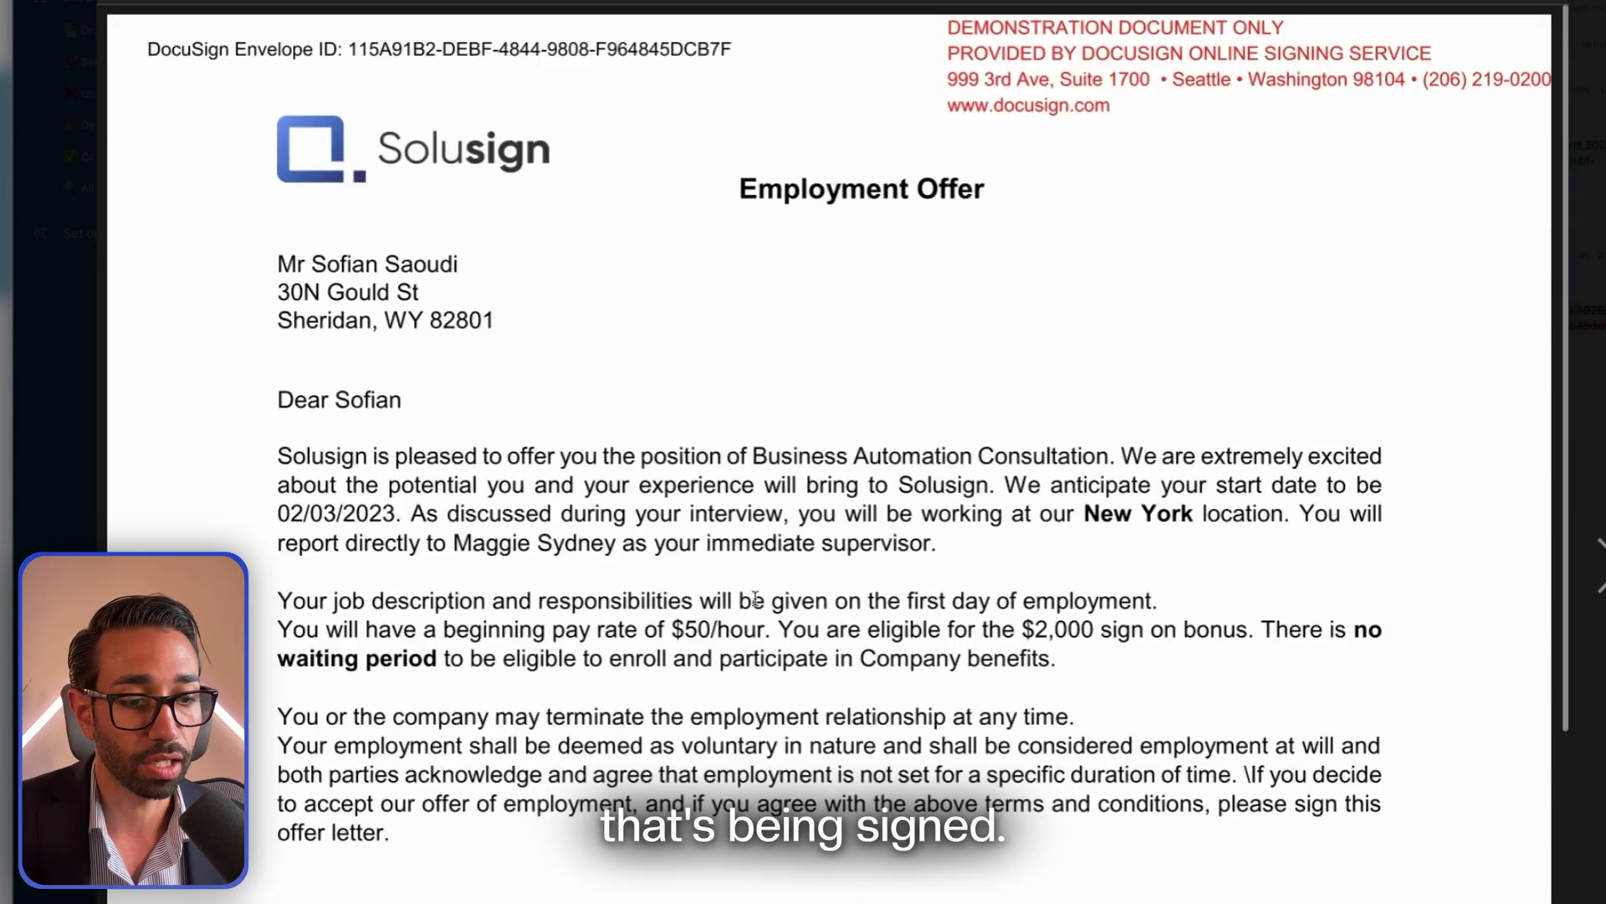
{"action": "scroll", "coordinate": [473, 207], "scroll_direction": "down", "scroll_amount": 10}
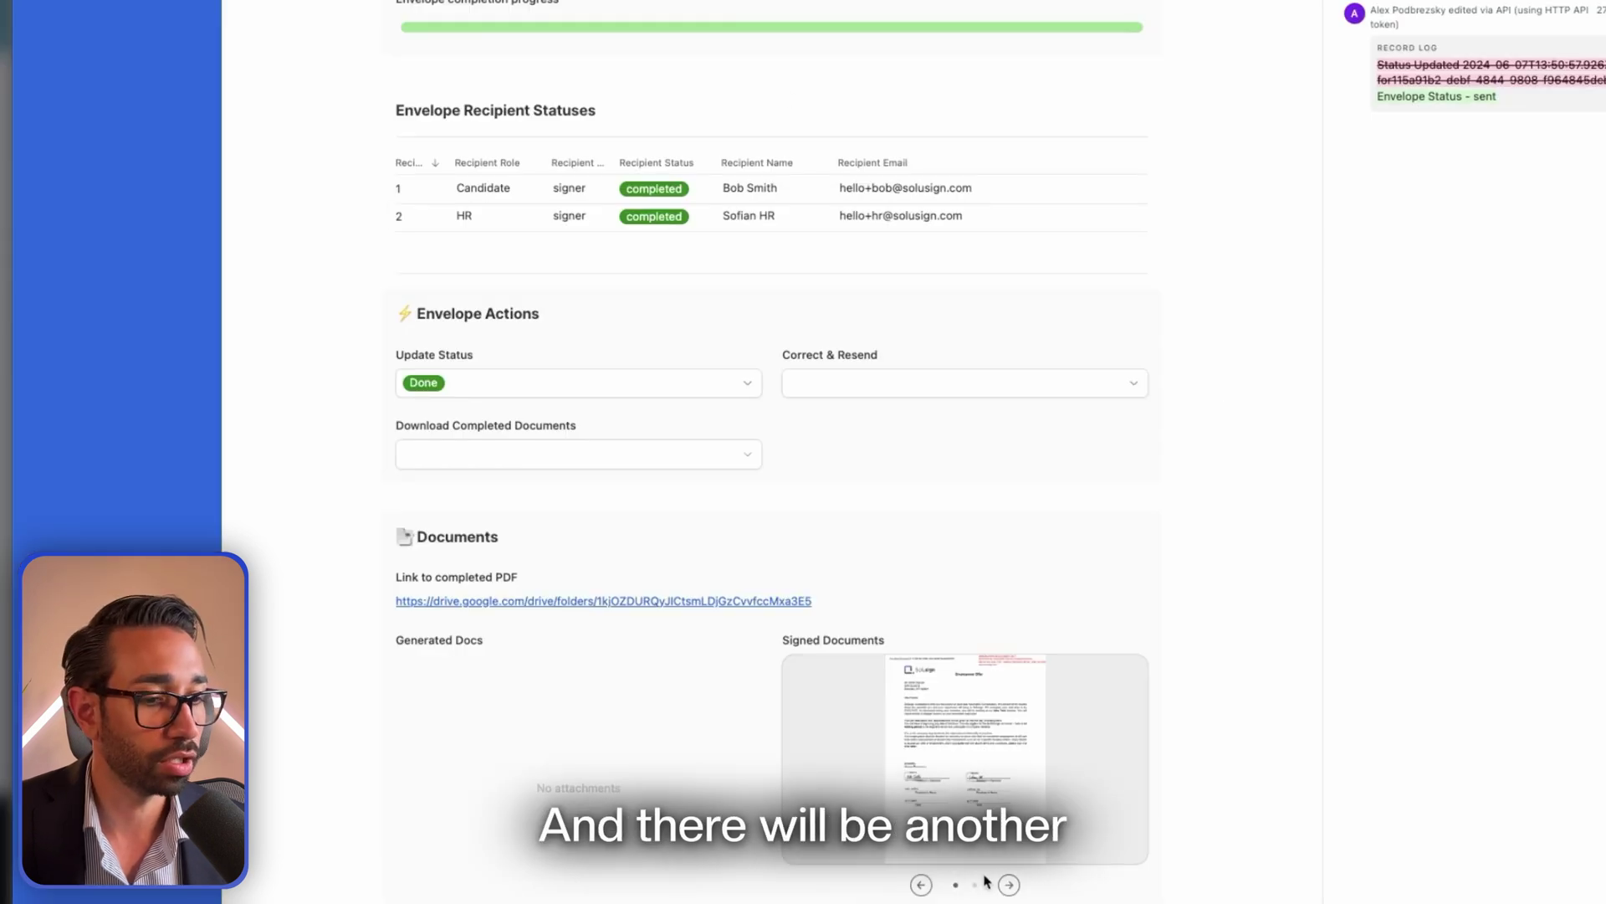
{"action": "left_click", "coordinate": [960, 718]}
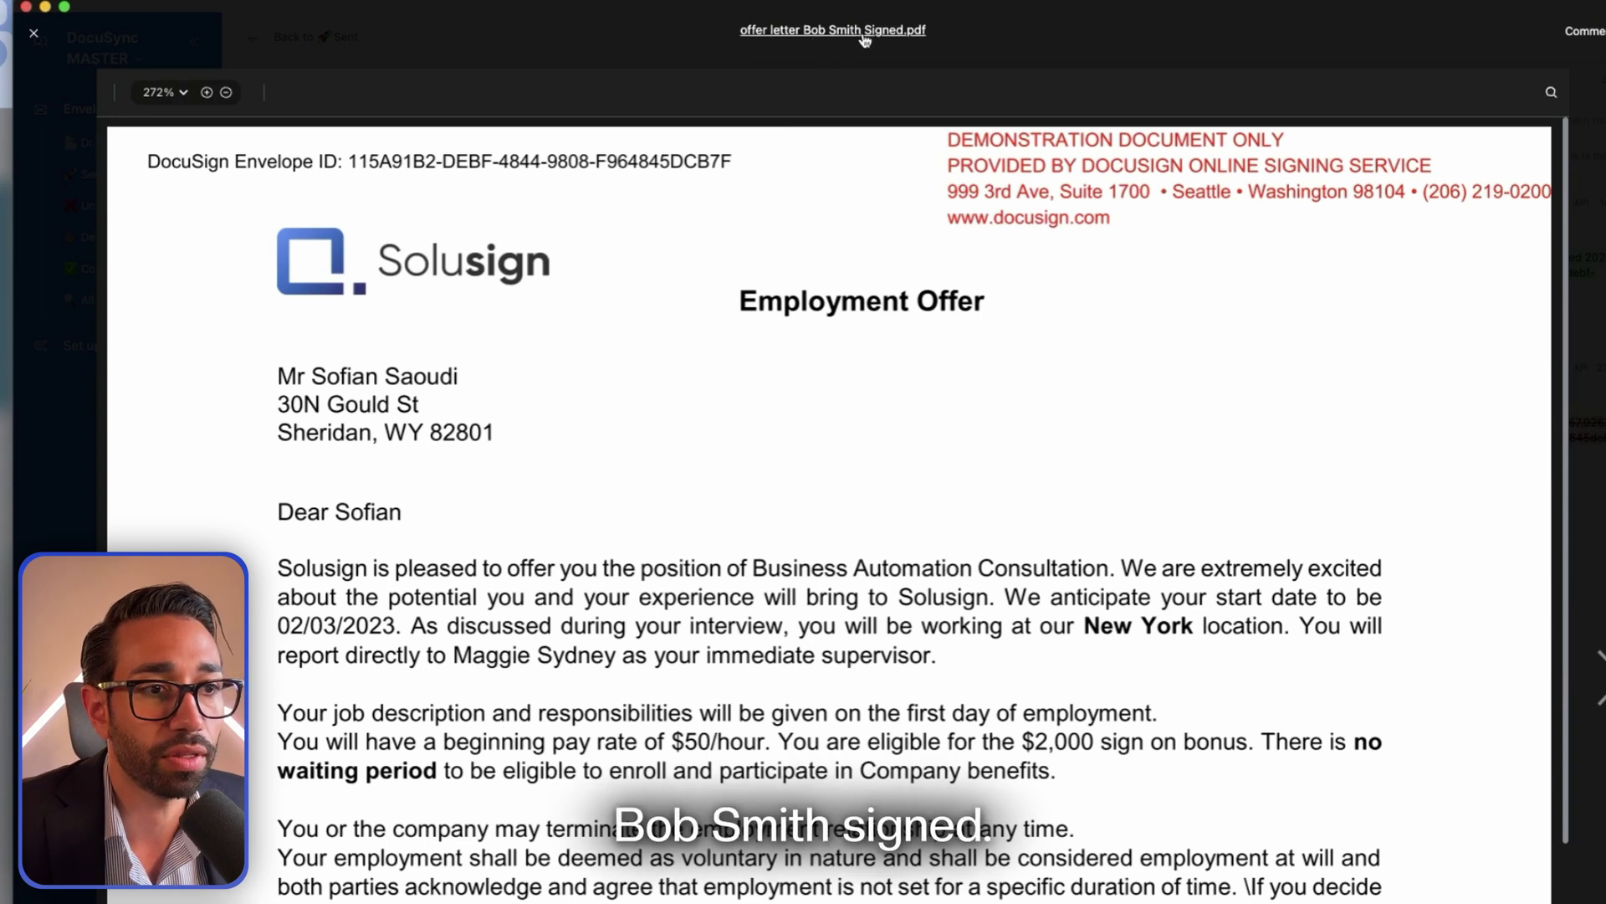
{"action": "key", "text": "Right"}
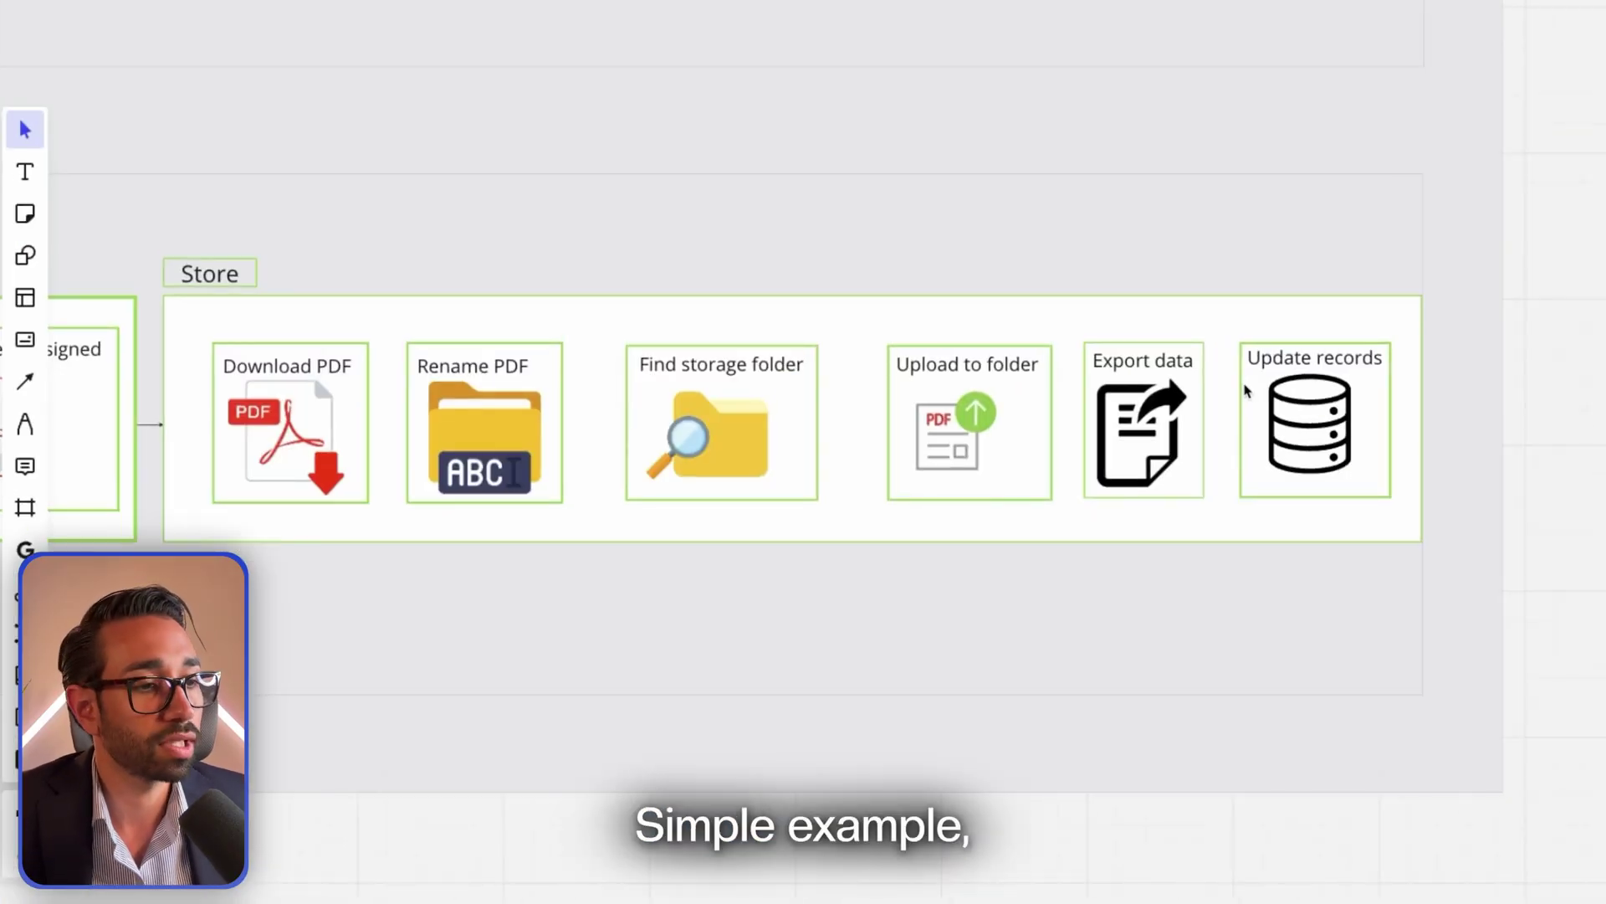
Zoom out to show Stage 2 and Stage 3 together, then switch back to the envelope window
{"action": "scroll", "coordinate": [1453, 144], "scroll_direction": "down", "scroll_amount": 5}
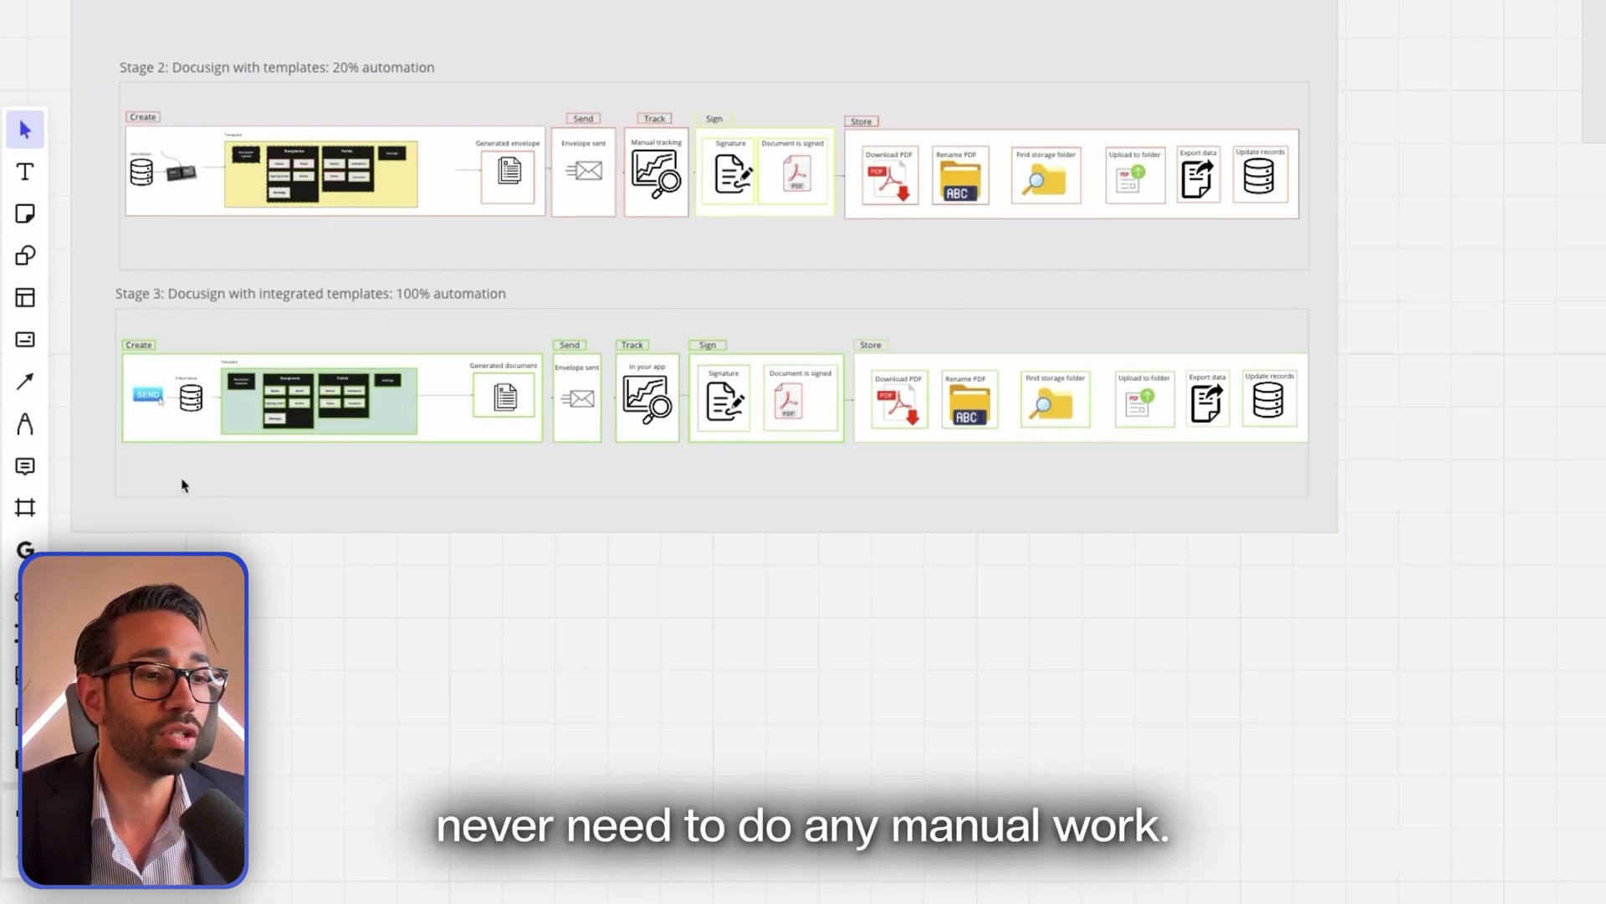
{"action": "key", "text": "ctrl+Up"}
{"action": "left_click", "coordinate": [966, 293]}
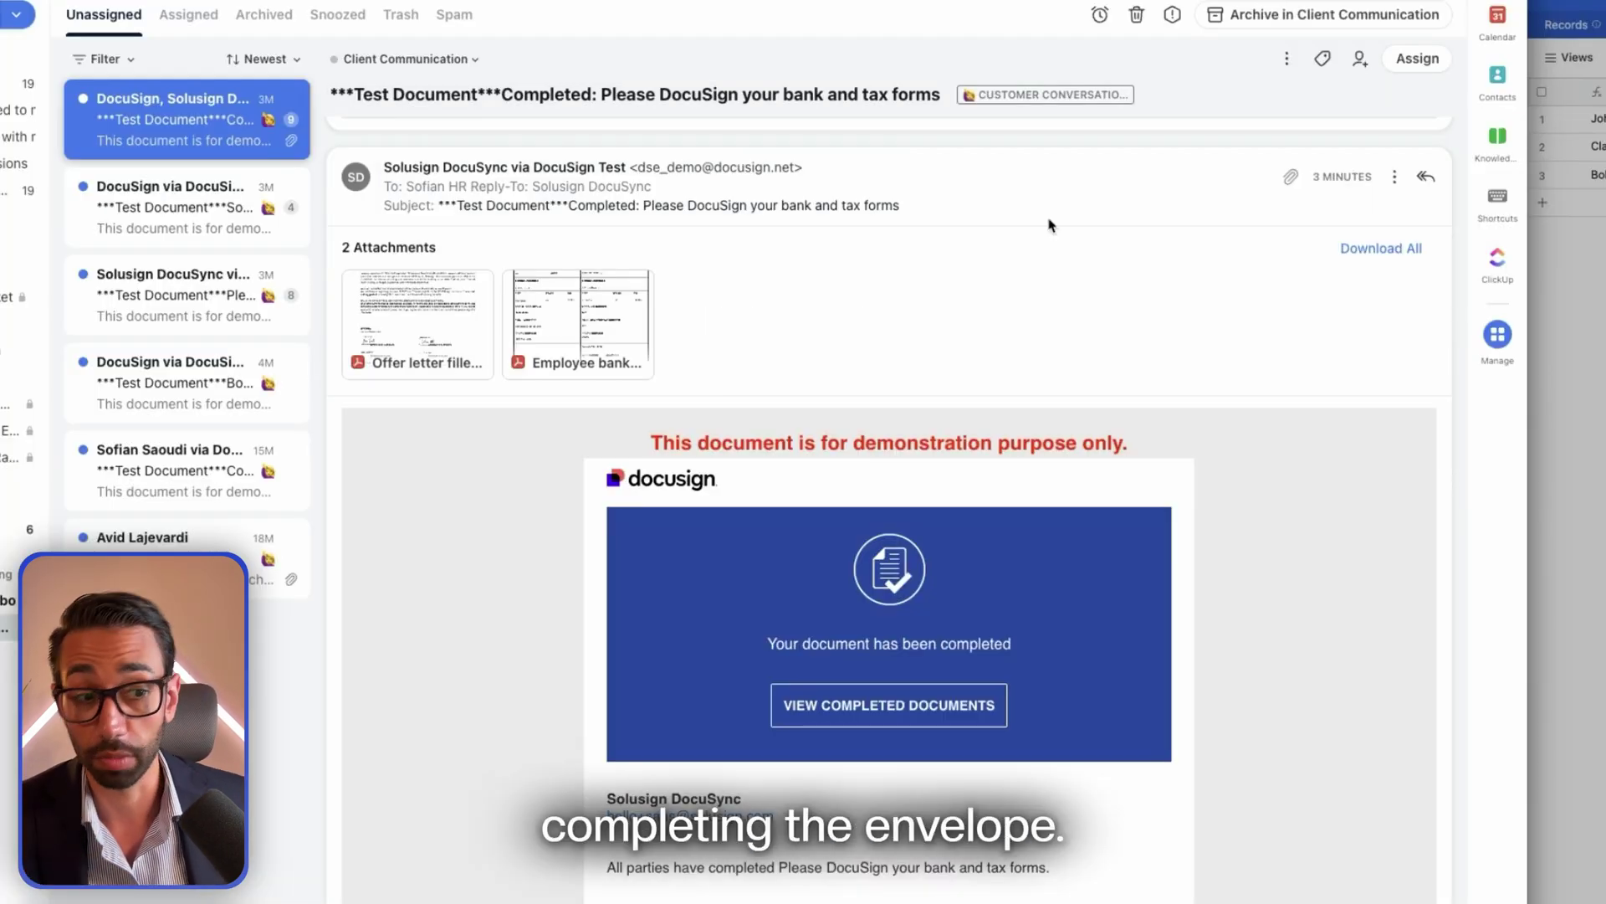
Preview the Employee bank form attachment and copy the candidate's first name from it
{"action": "mouse_move", "coordinate": [613, 352]}
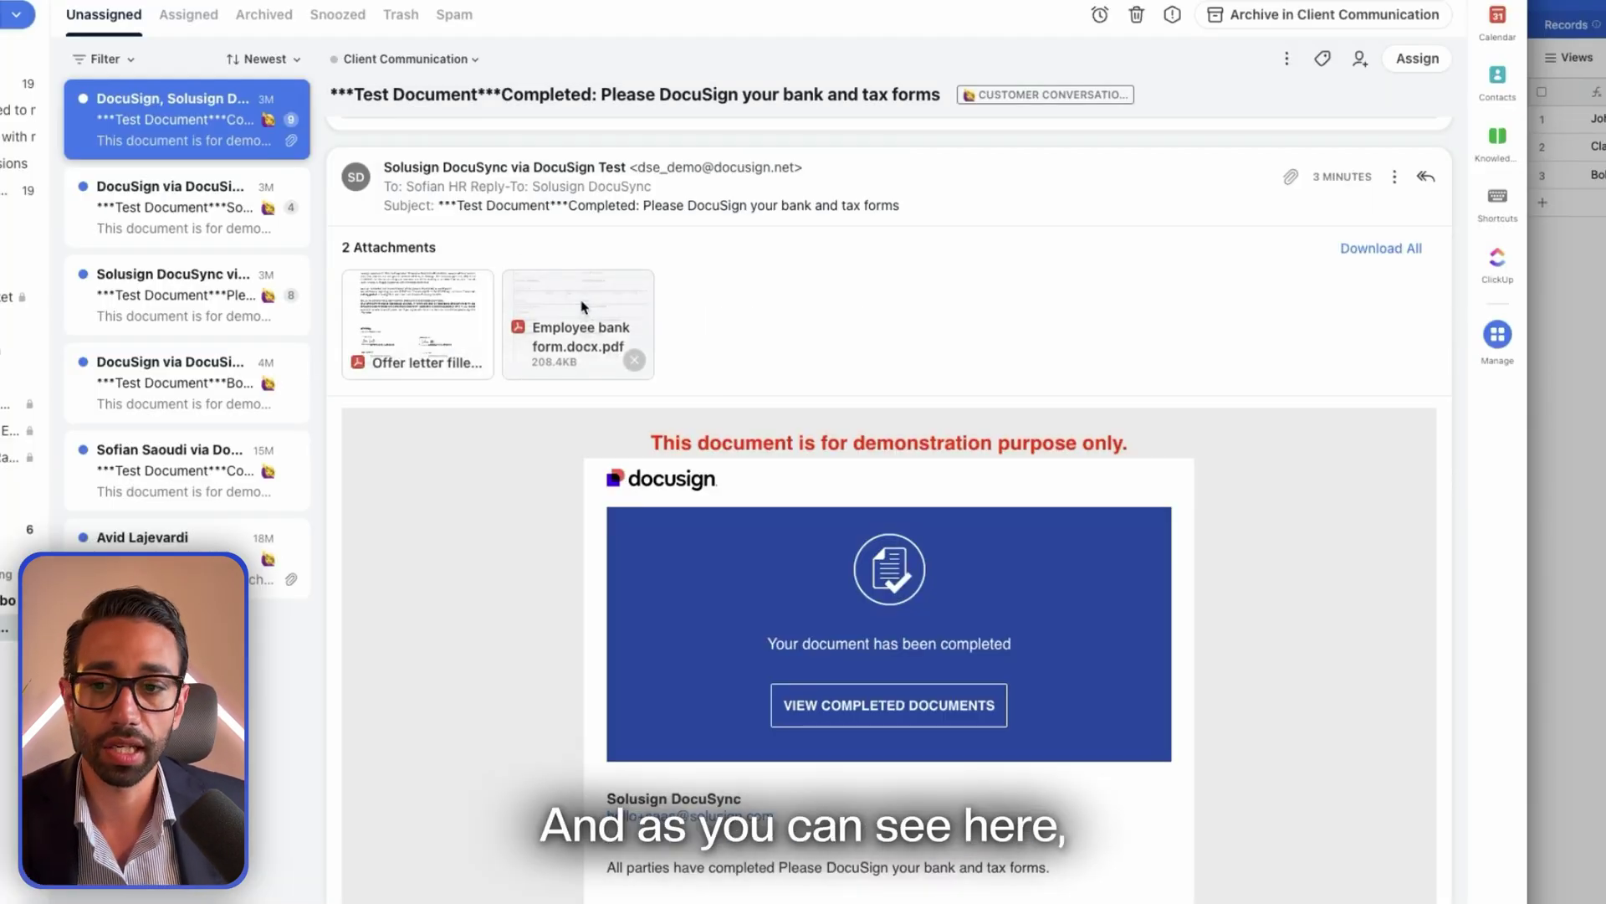
{"action": "left_click", "coordinate": [613, 352]}
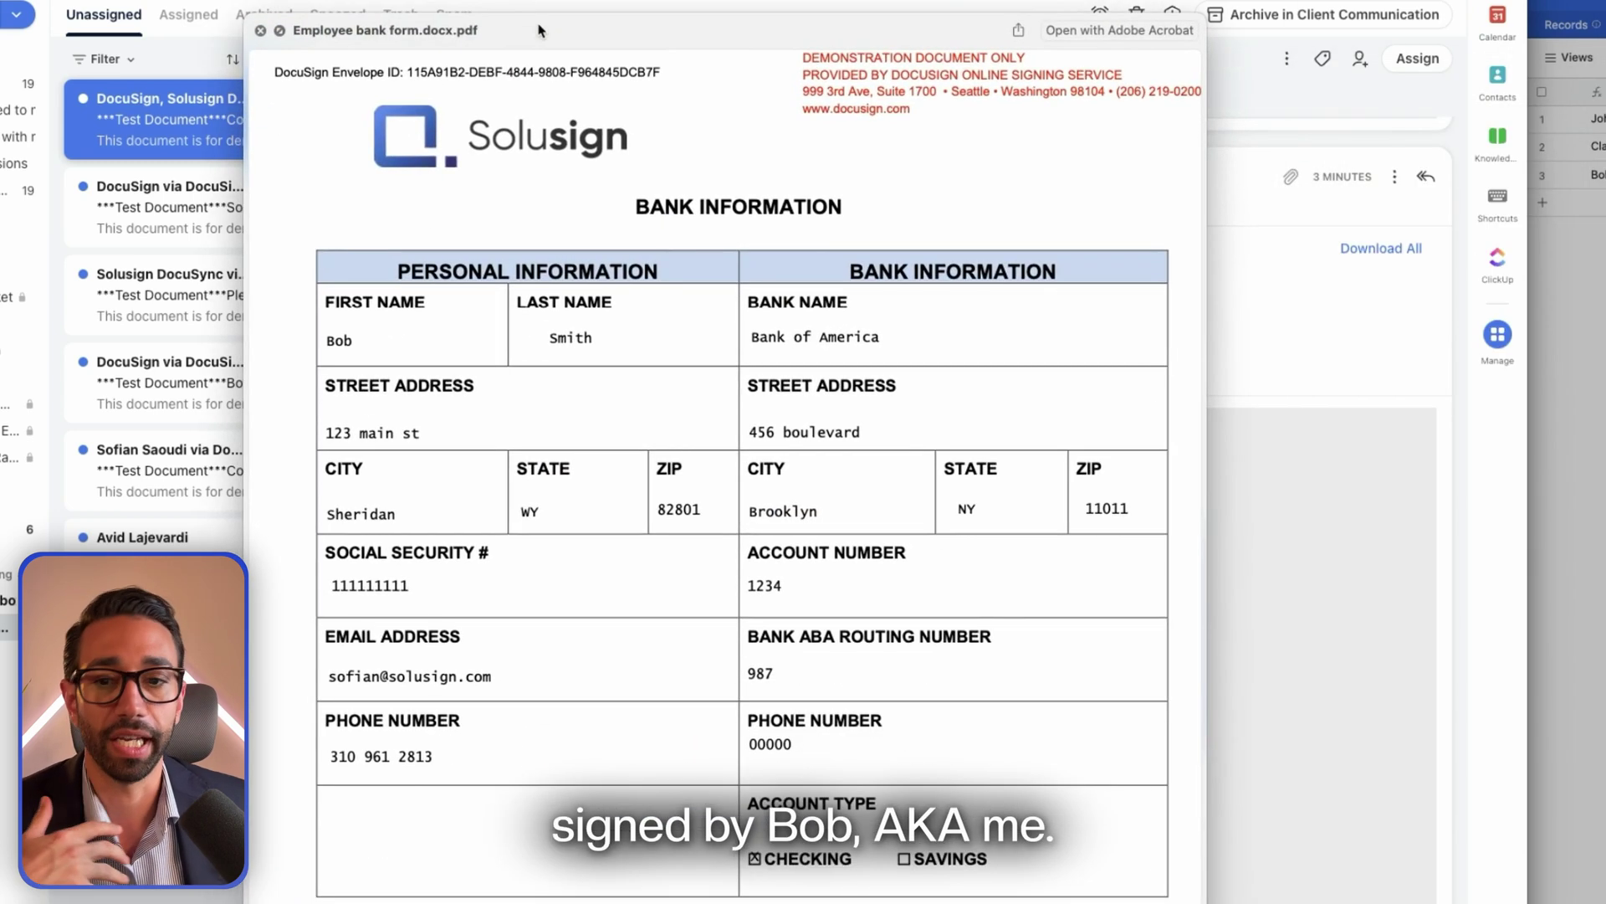
{"action": "right_click", "coordinate": [345, 343]}
{"action": "left_click", "coordinate": [359, 348]}
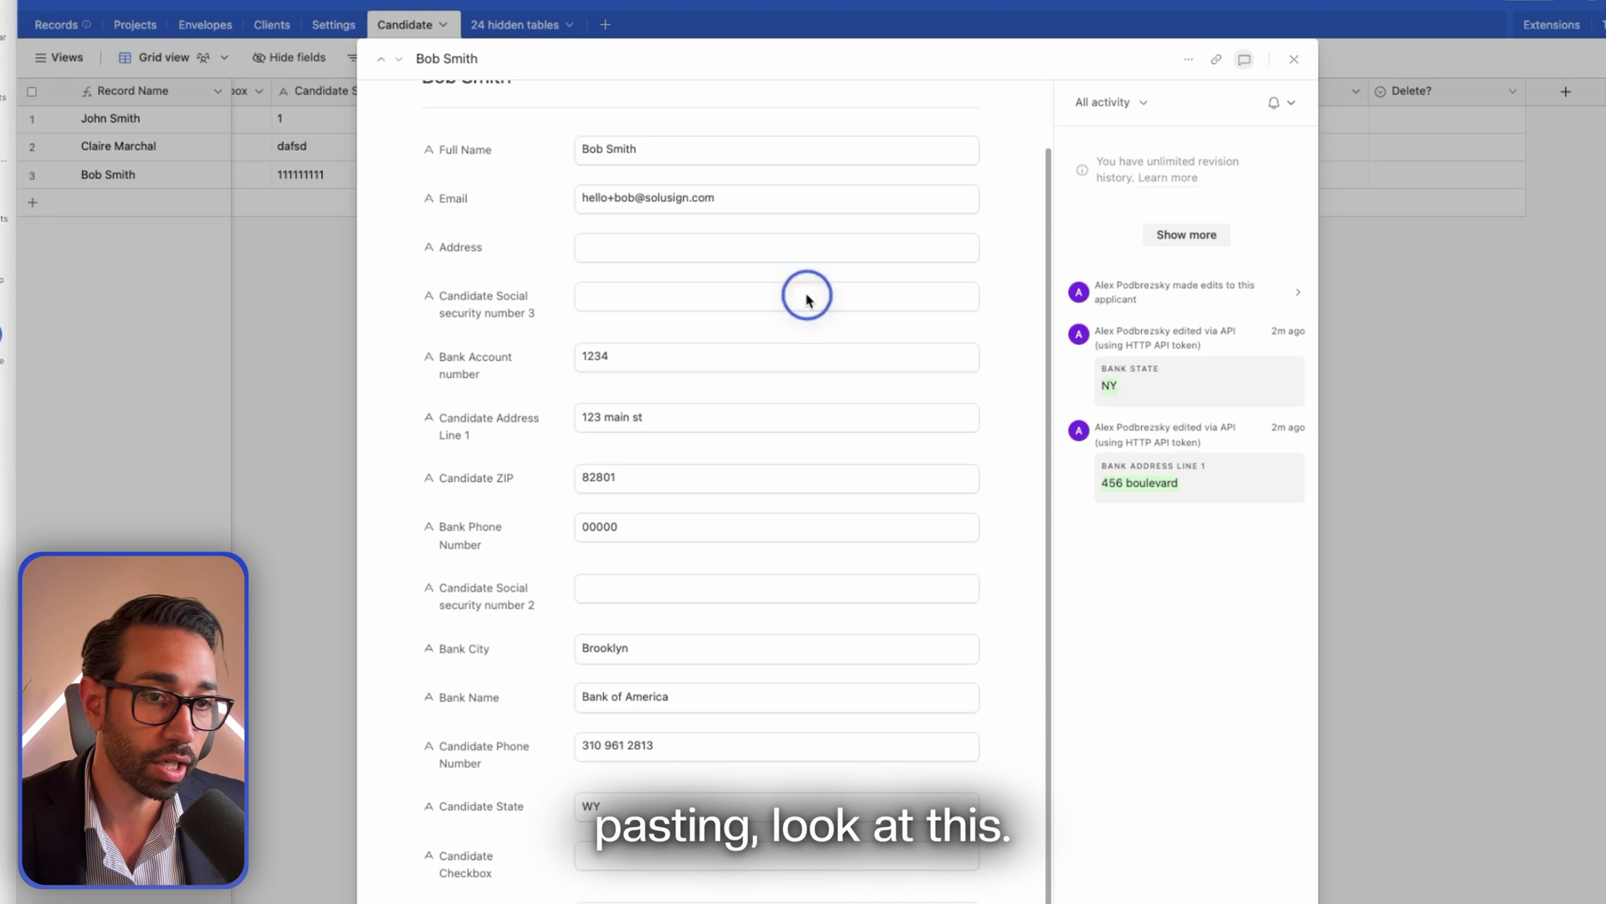
Compare the record's Bank Name and Bank Address Line 1 with the bank form, then close the preview
{"action": "scroll", "coordinate": [714, 562], "scroll_direction": "down", "scroll_amount": 2}
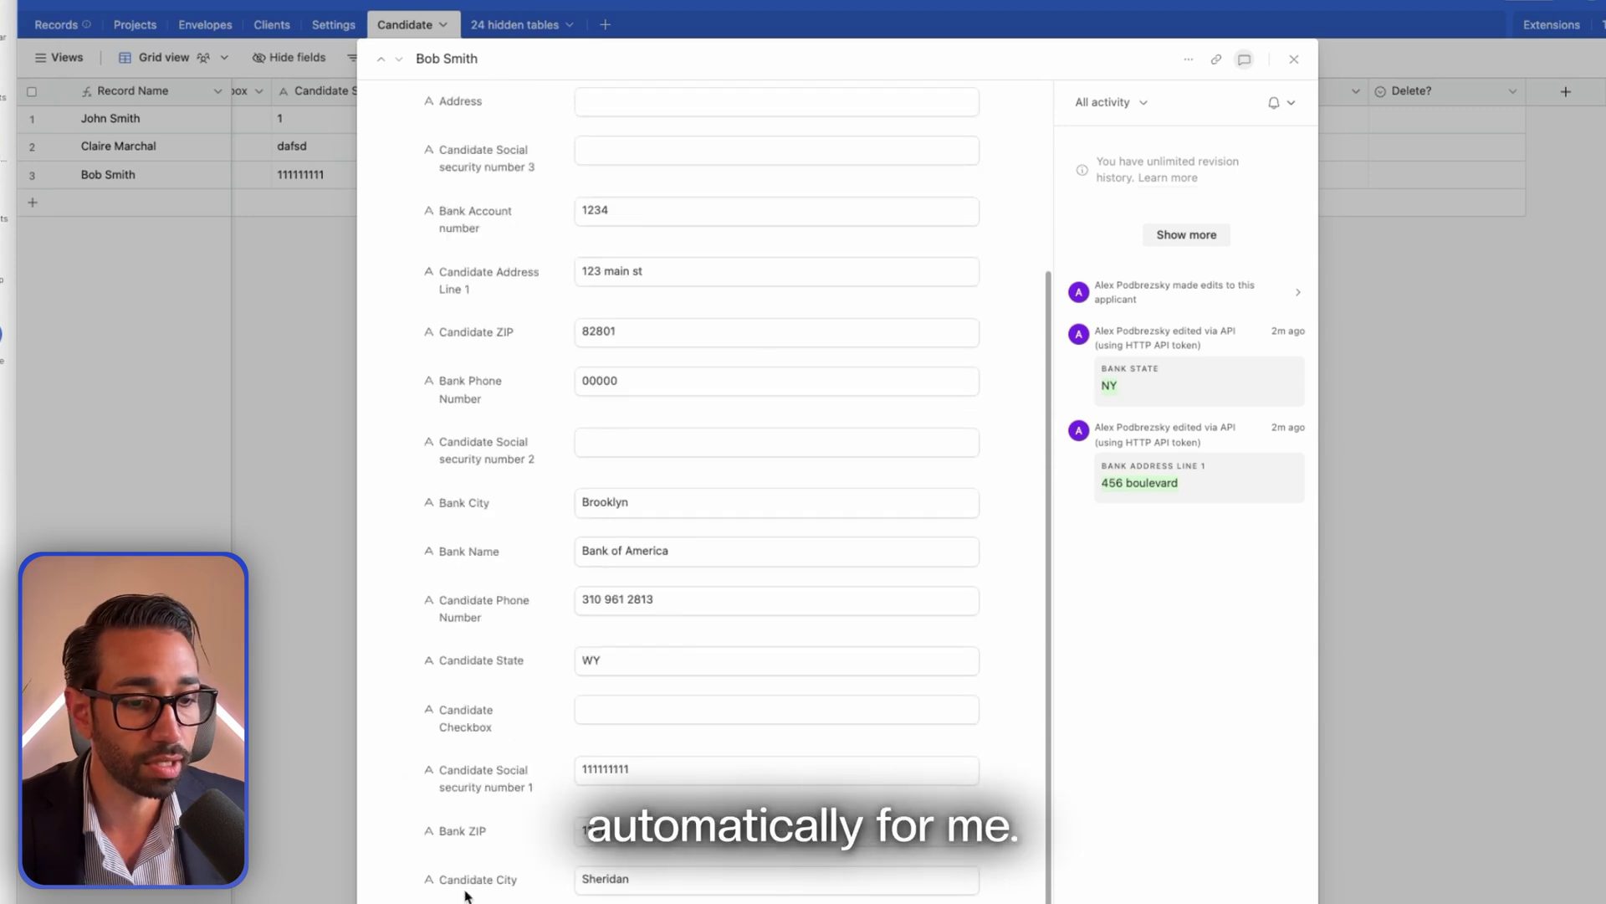
{"action": "triple_click", "coordinate": [580, 550]}
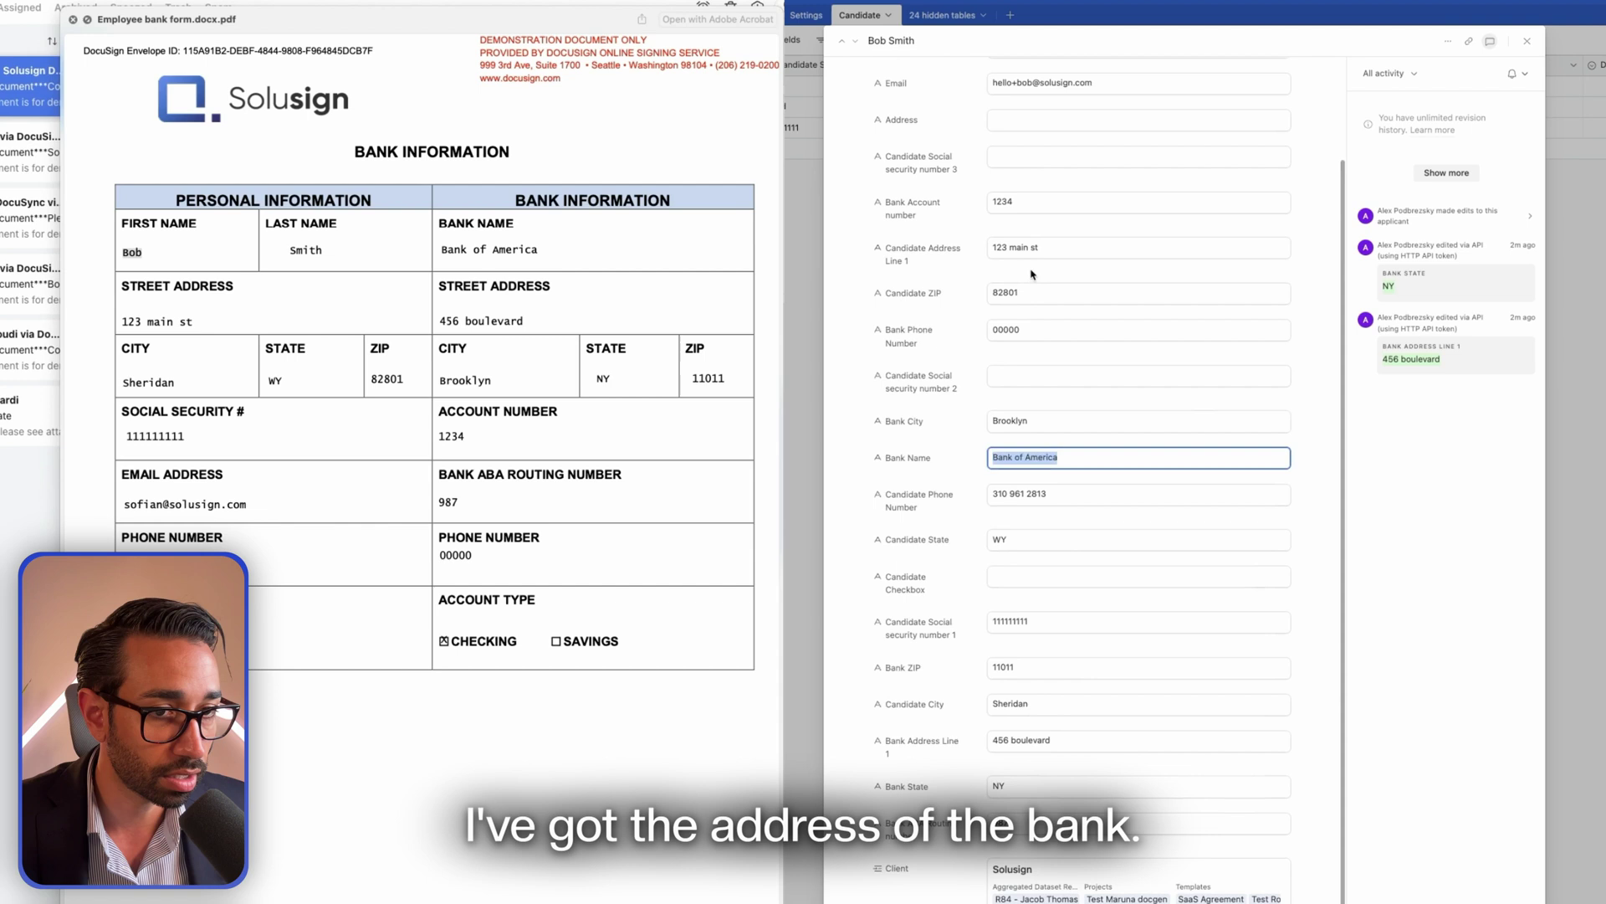
{"action": "triple_click", "coordinate": [1004, 692]}
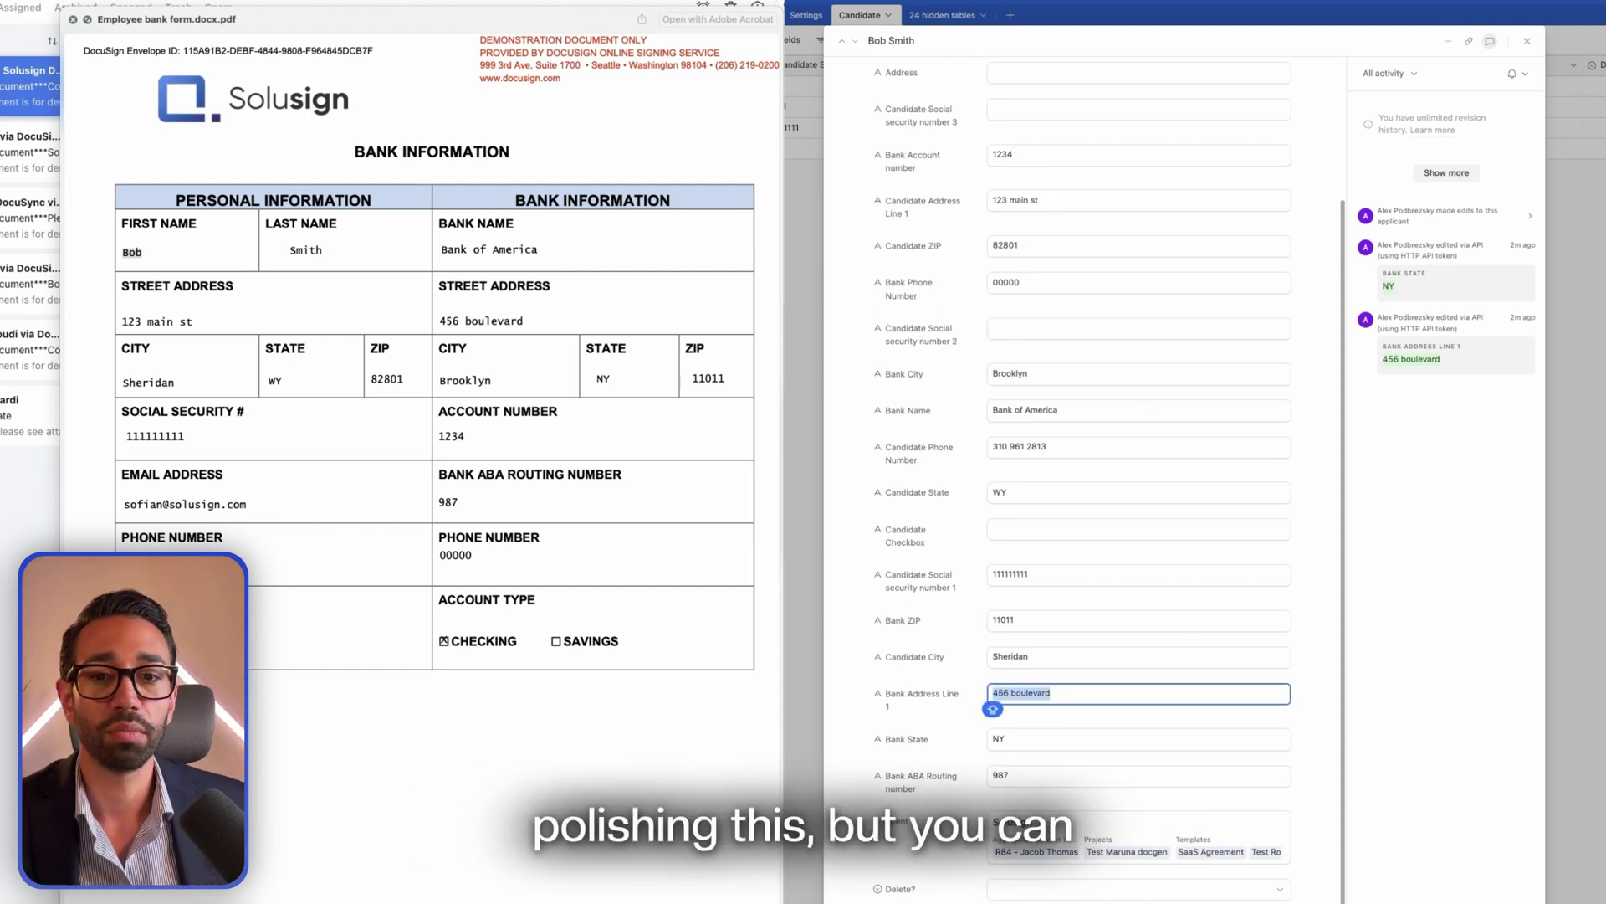
{"action": "left_click", "coordinate": [74, 19]}
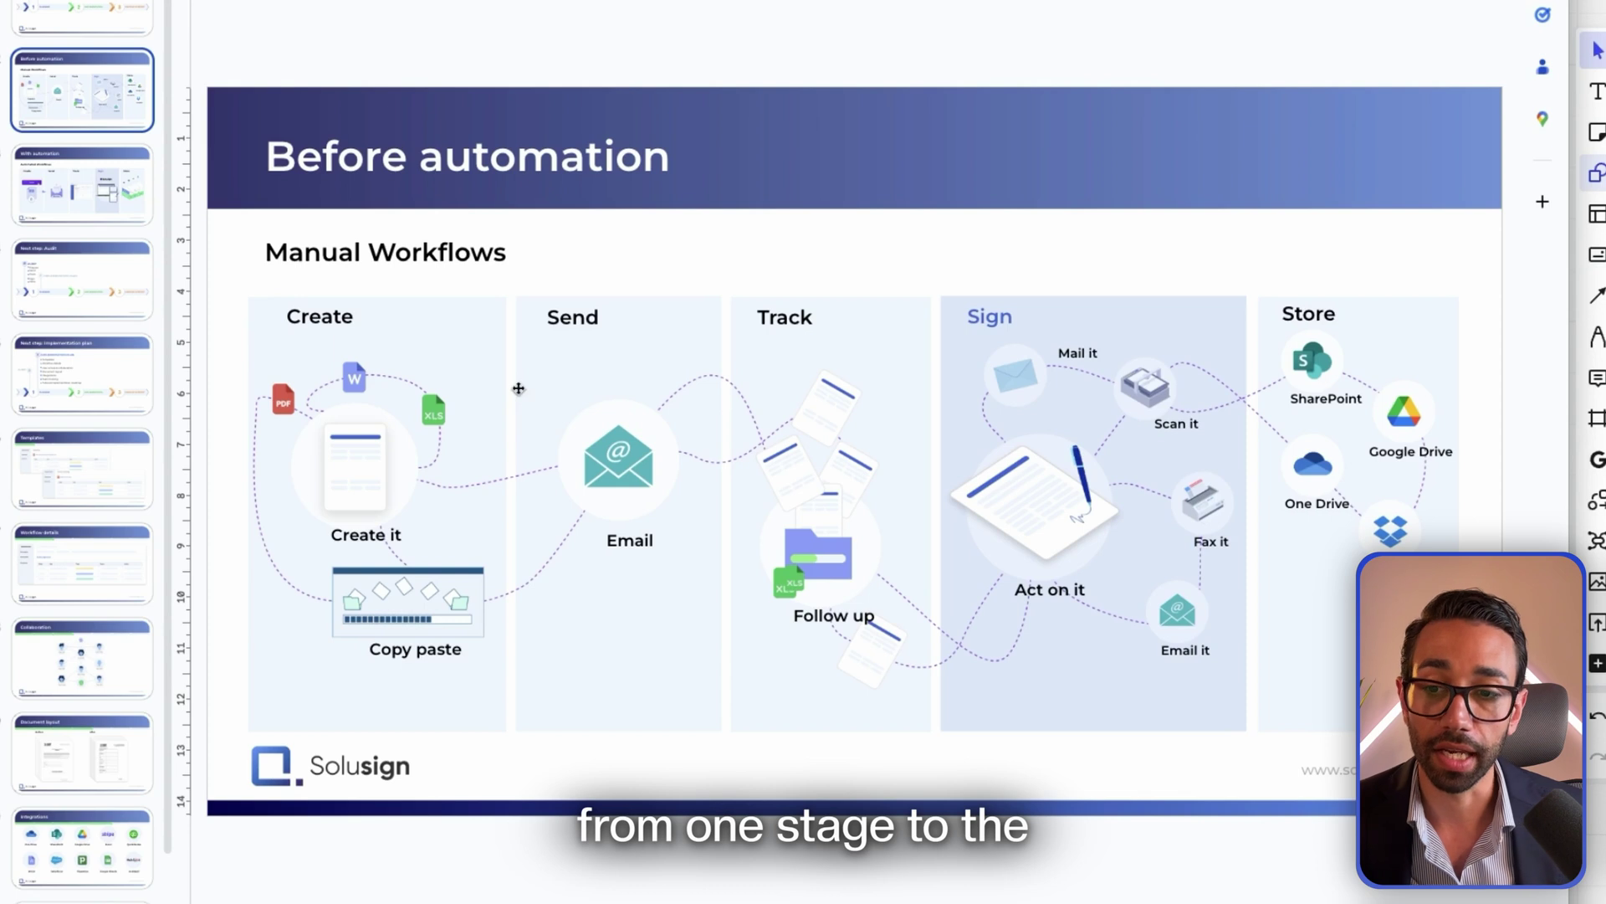
Advance the deck from 'Before automation' to the 'With automation' slide
{"action": "key", "text": "Down"}
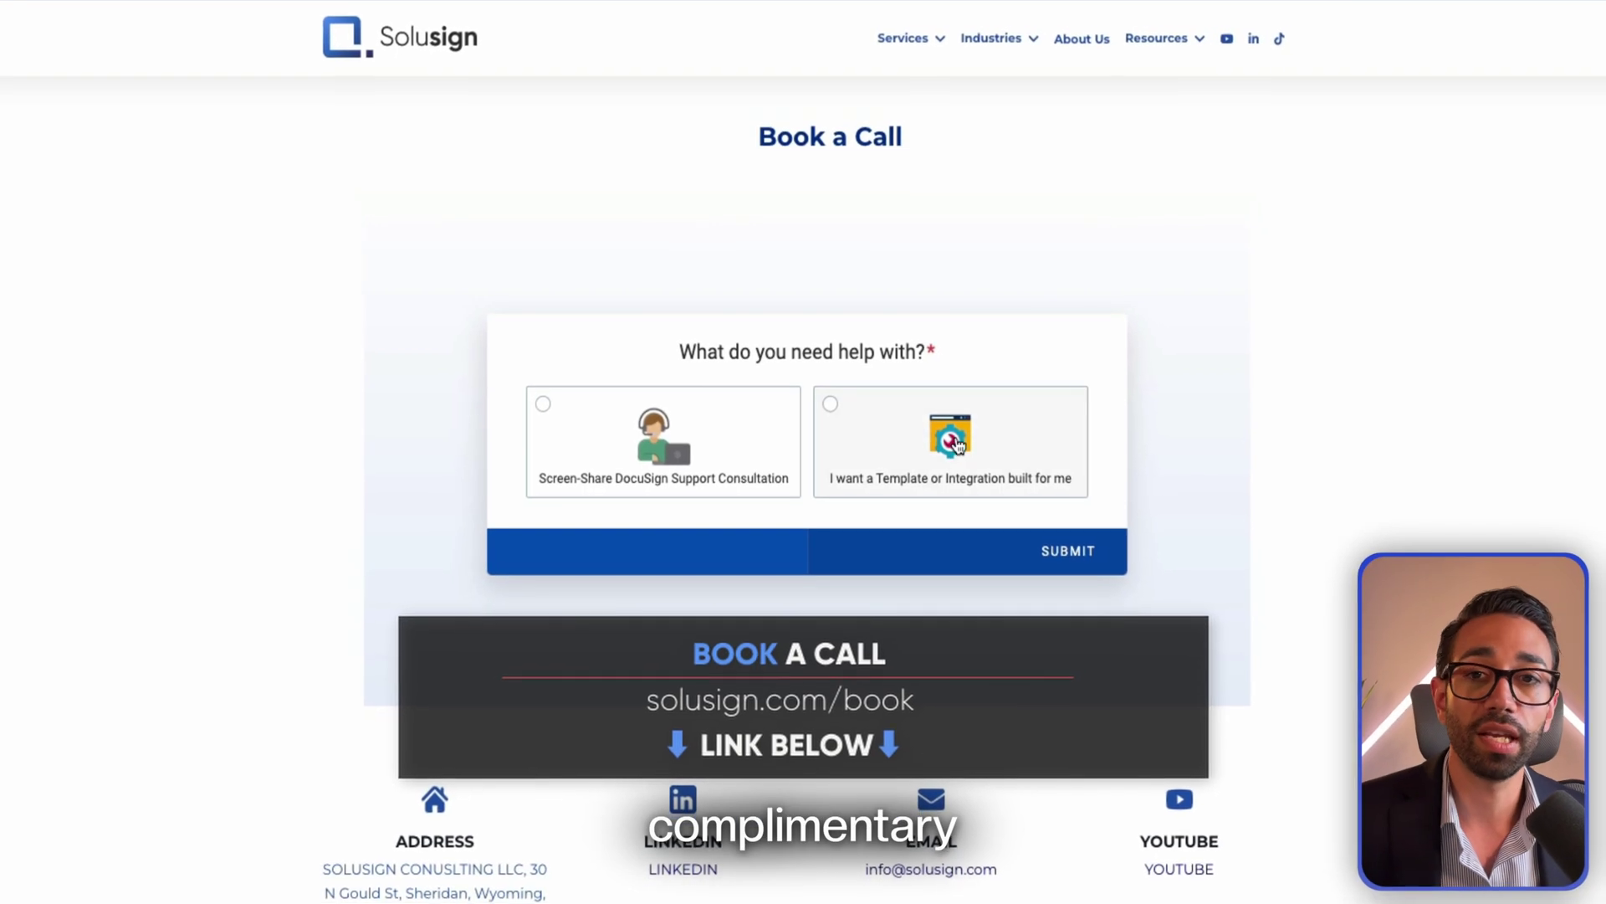
Choose 'I want a Template or Integration built for me', then DocuSign Integration
{"action": "left_click", "coordinate": [959, 444]}
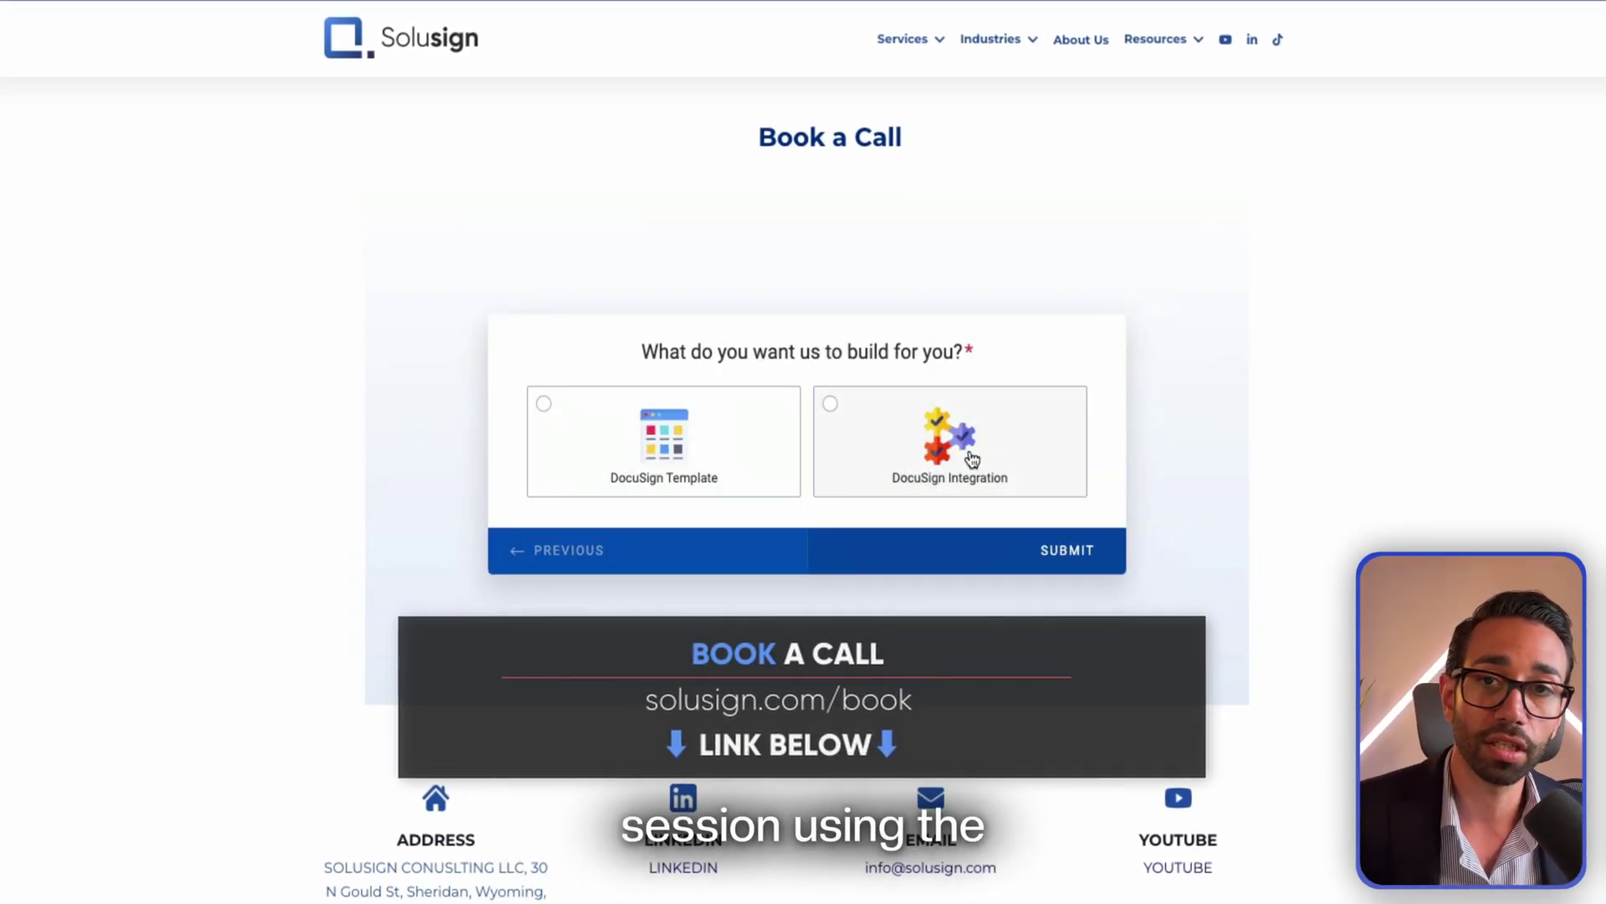
{"action": "left_click", "coordinate": [971, 459]}
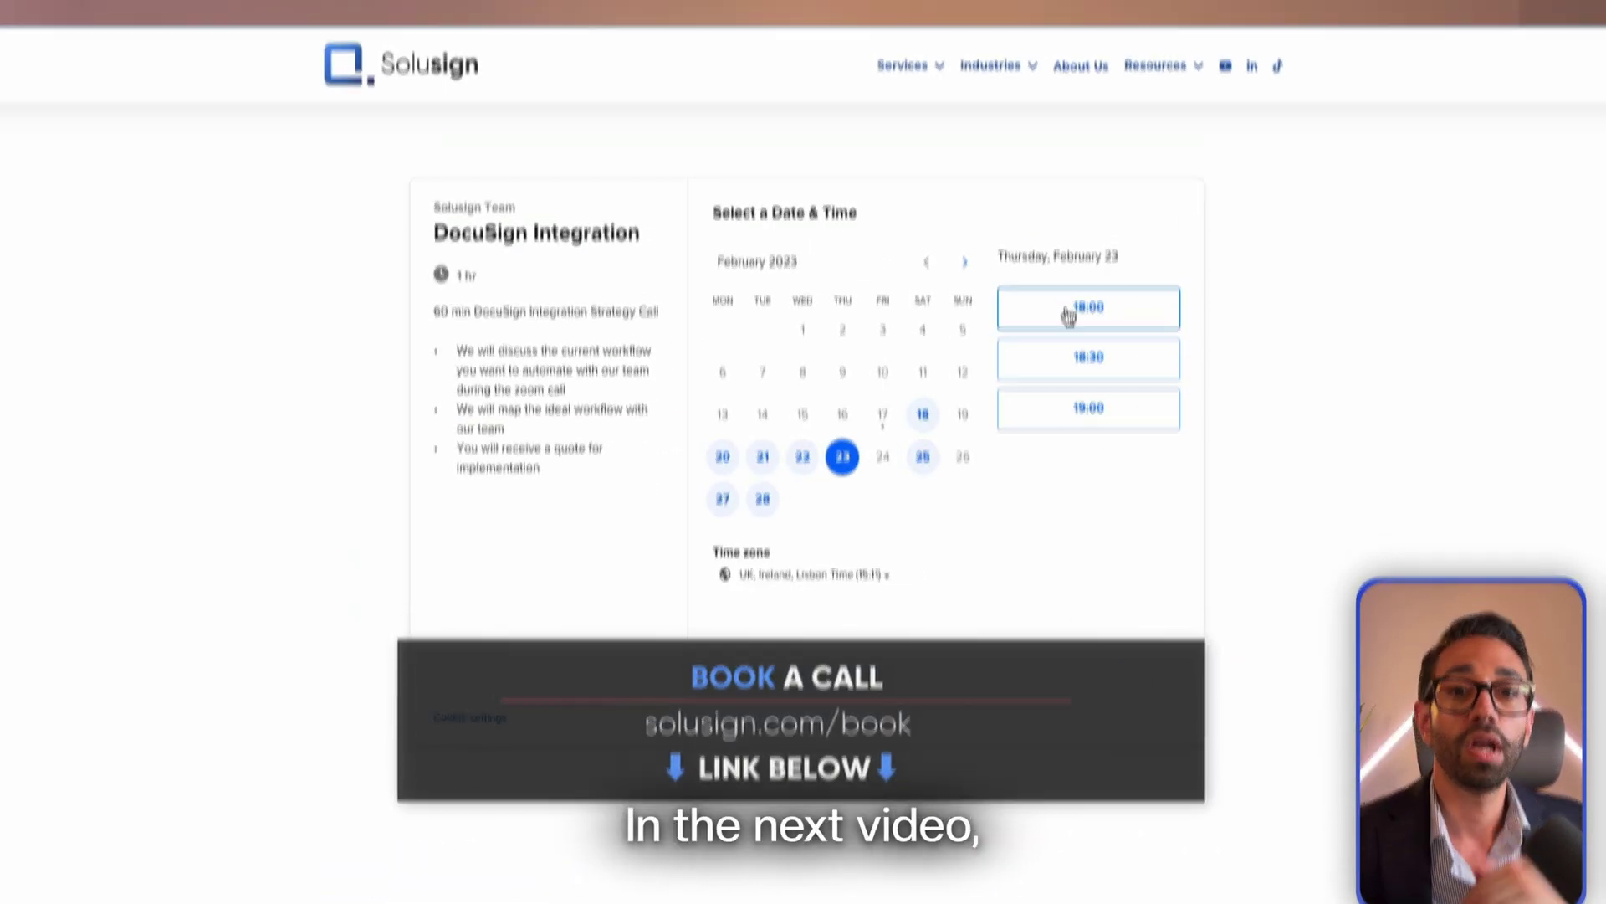